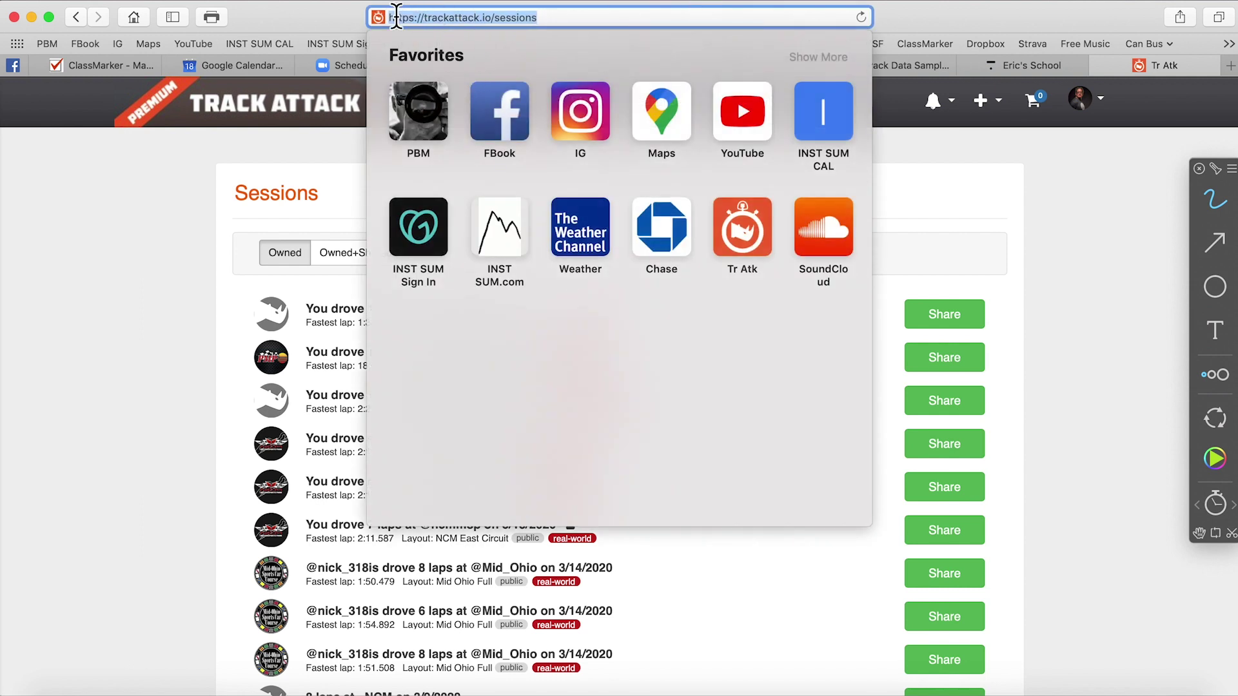
Open the Track Attack pricing page from the links at the foot of the Sessions page.
{"action": "left_click", "coordinate": [177, 254]}
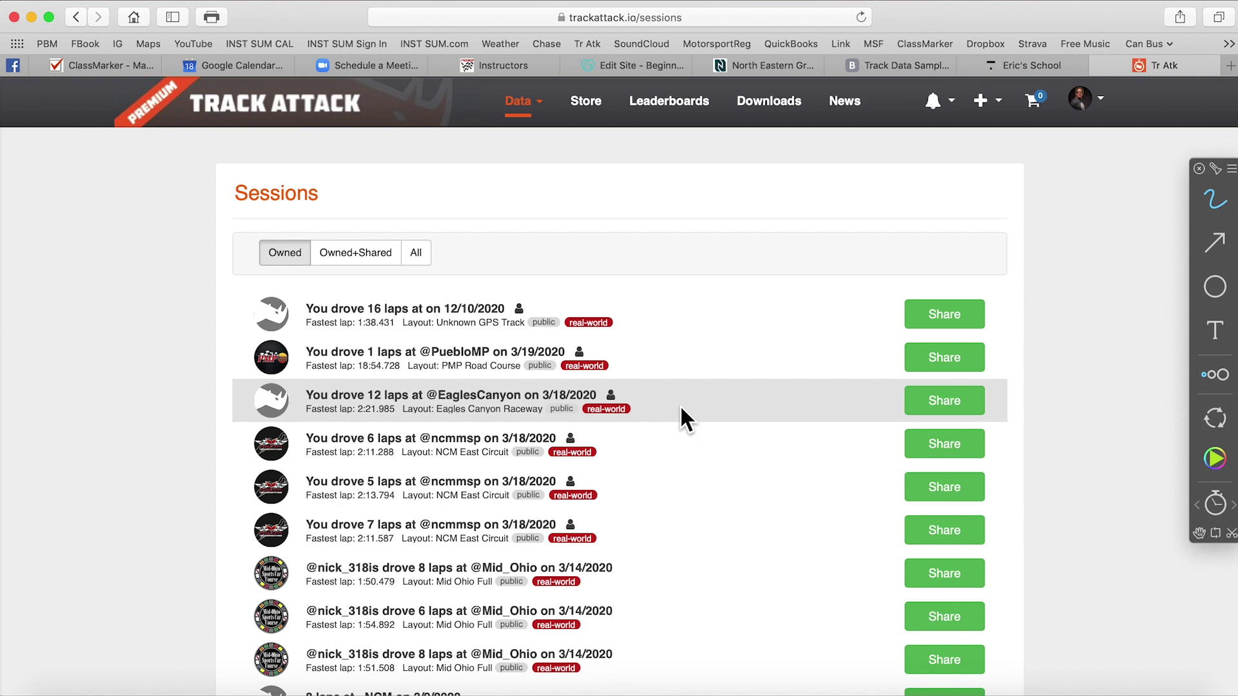
{"action": "scroll", "coordinate": [679, 404], "scroll_direction": "down", "scroll_amount": 15}
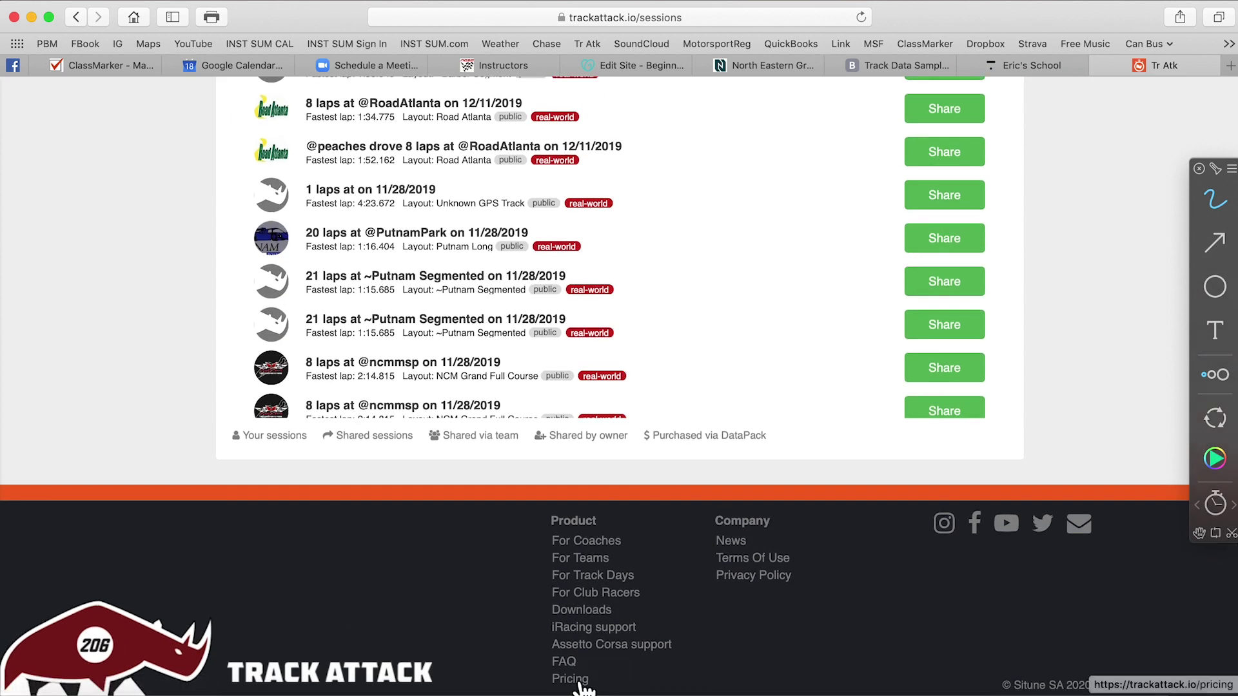
{"action": "left_click", "coordinate": [571, 679]}
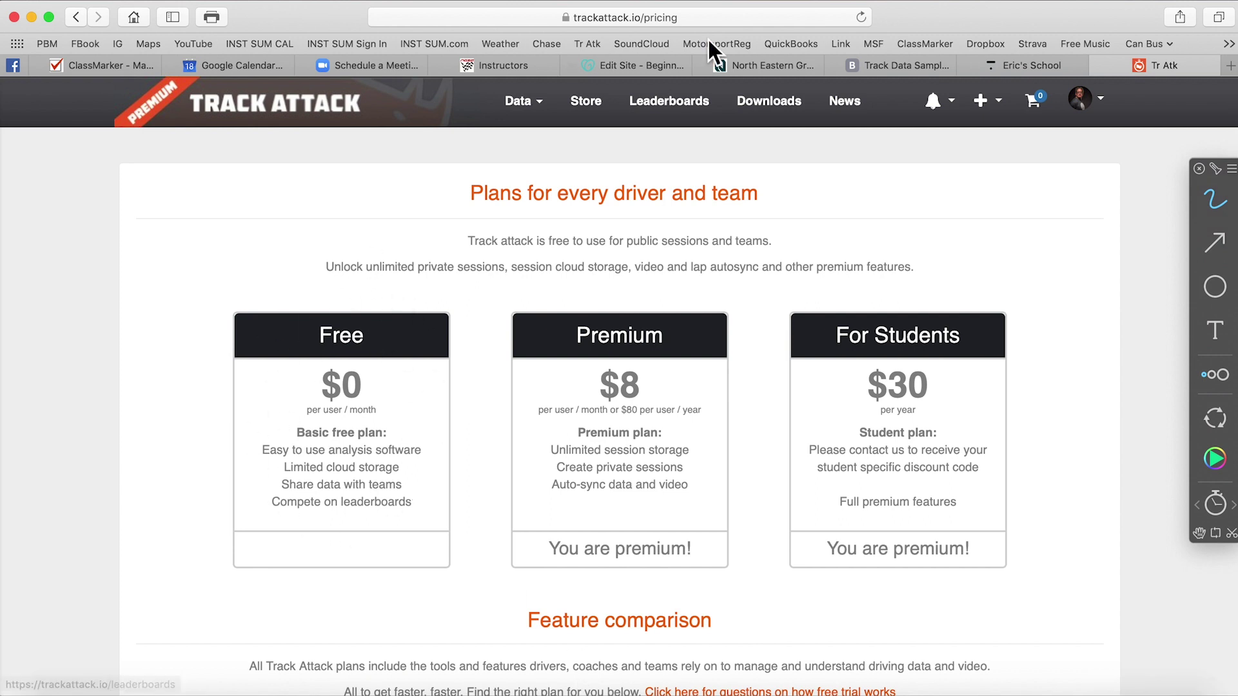
{"action": "left_click", "coordinate": [588, 18]}
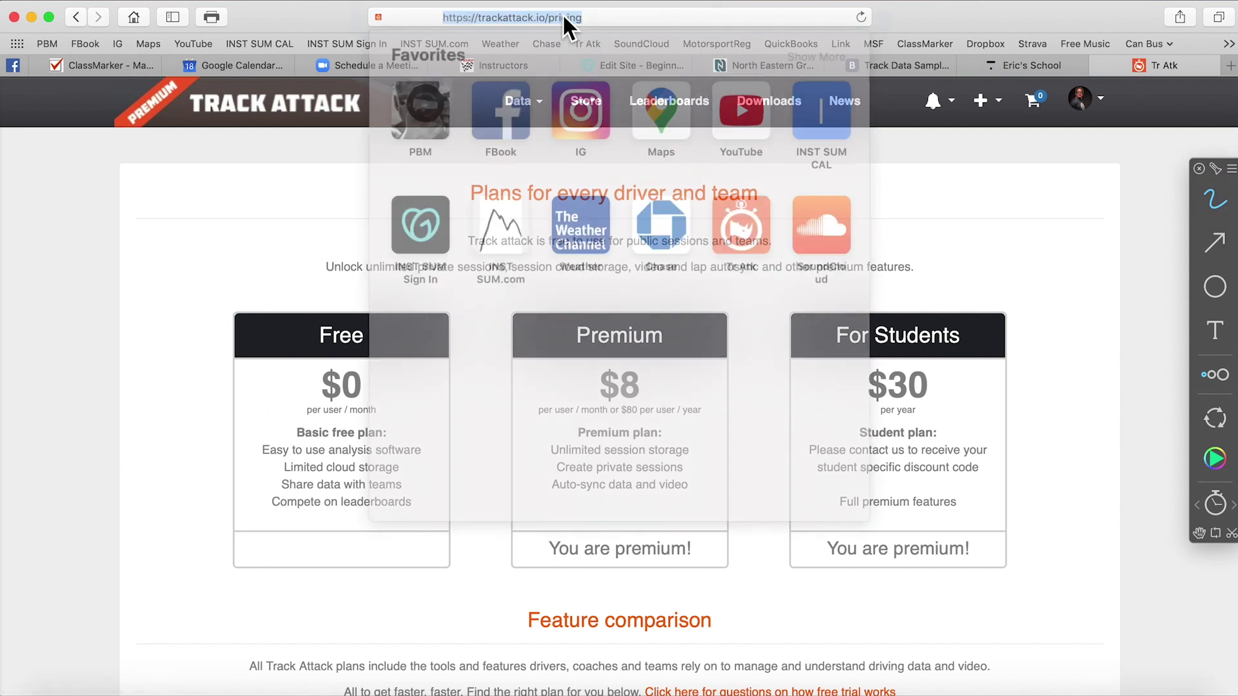
{"action": "left_click", "coordinate": [173, 392]}
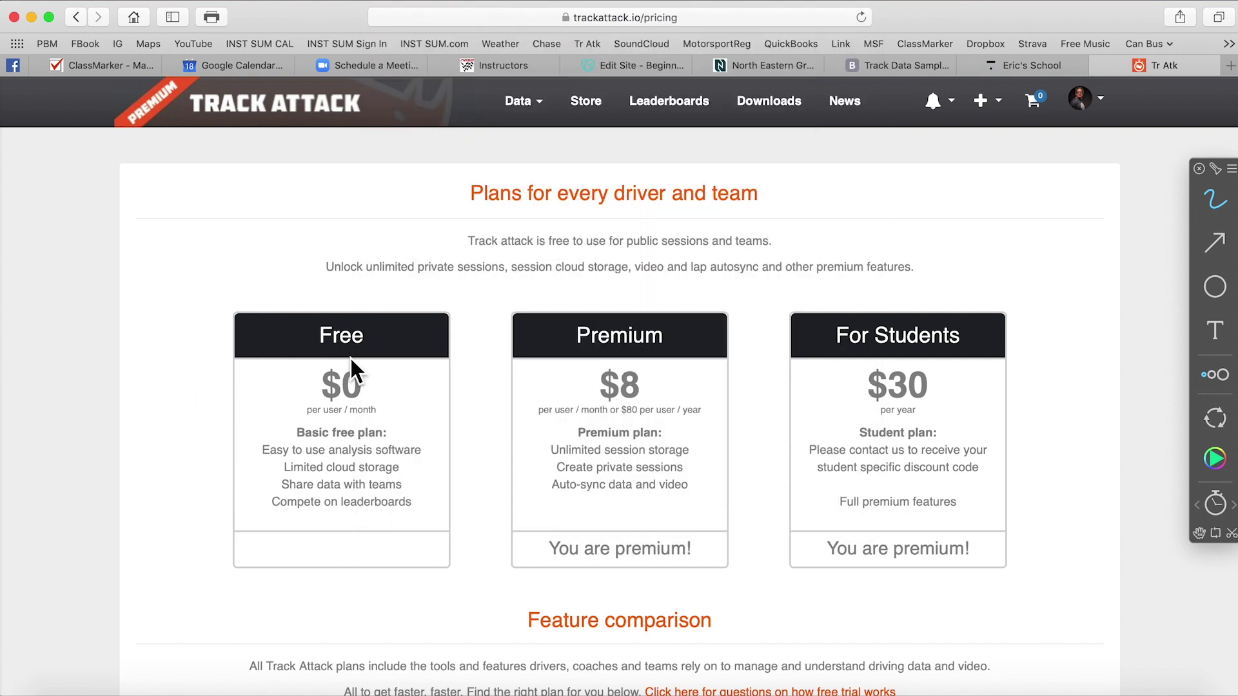
Compare the Free and Premium plans' cloud storage limits for session files and native original data files.
{"action": "scroll", "coordinate": [603, 474], "scroll_direction": "down", "scroll_amount": 5}
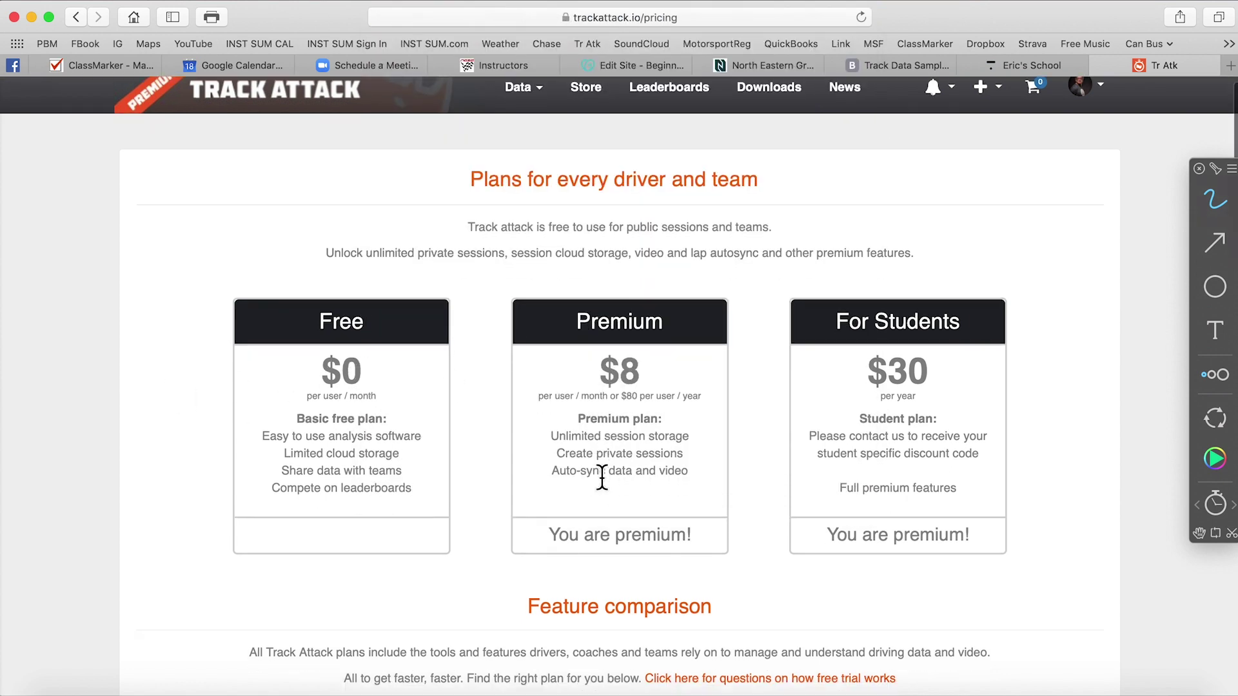
{"action": "scroll", "coordinate": [603, 477], "scroll_direction": "down", "scroll_amount": 10}
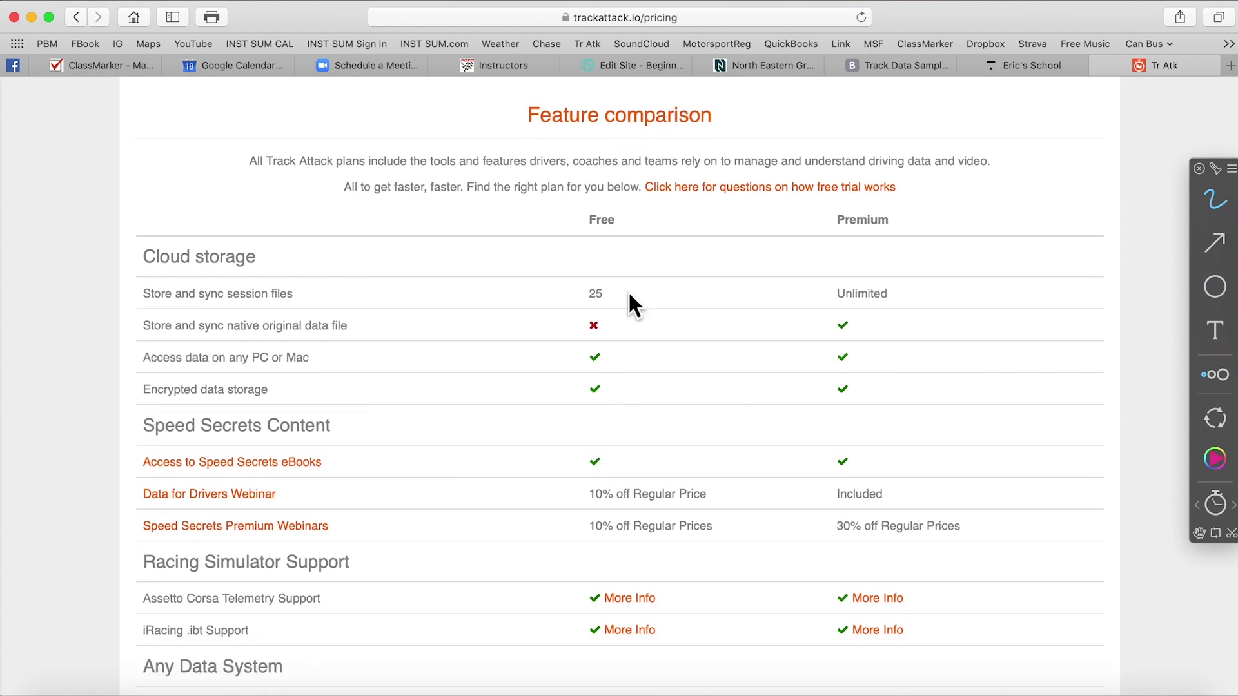
{"action": "left_click_drag", "start_coordinate": [141, 292], "coordinate": [307, 295]}
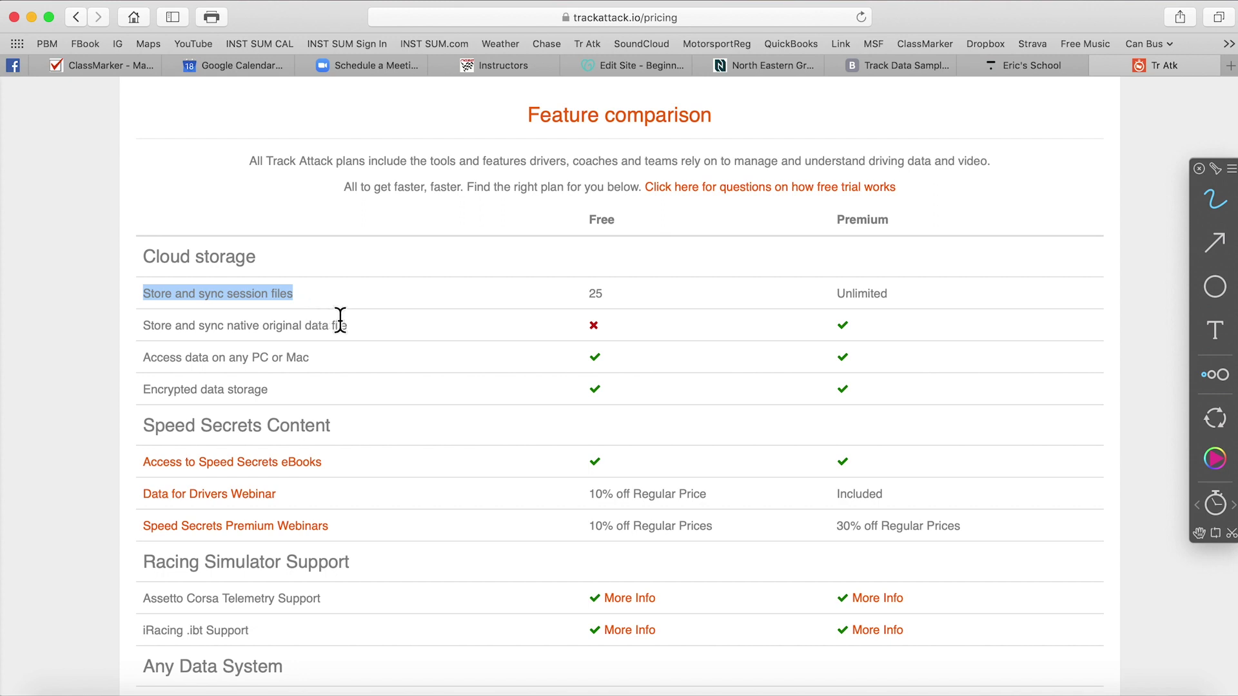
{"action": "left_click_drag", "start_coordinate": [345, 323], "coordinate": [170, 315]}
{"action": "scroll", "coordinate": [342, 512], "scroll_direction": "down", "scroll_amount": 2}
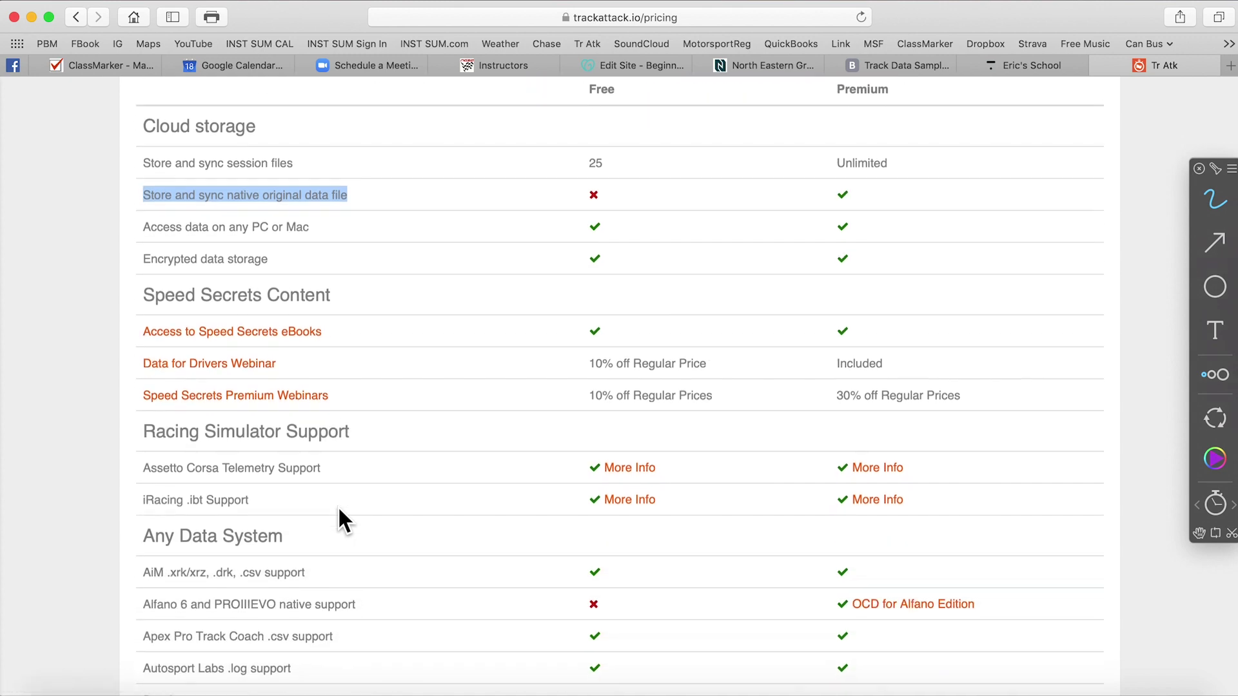
Examine which data systems are supported in the feature comparison and what the Premium plan includes.
{"action": "scroll", "coordinate": [338, 506], "scroll_direction": "down", "scroll_amount": 7}
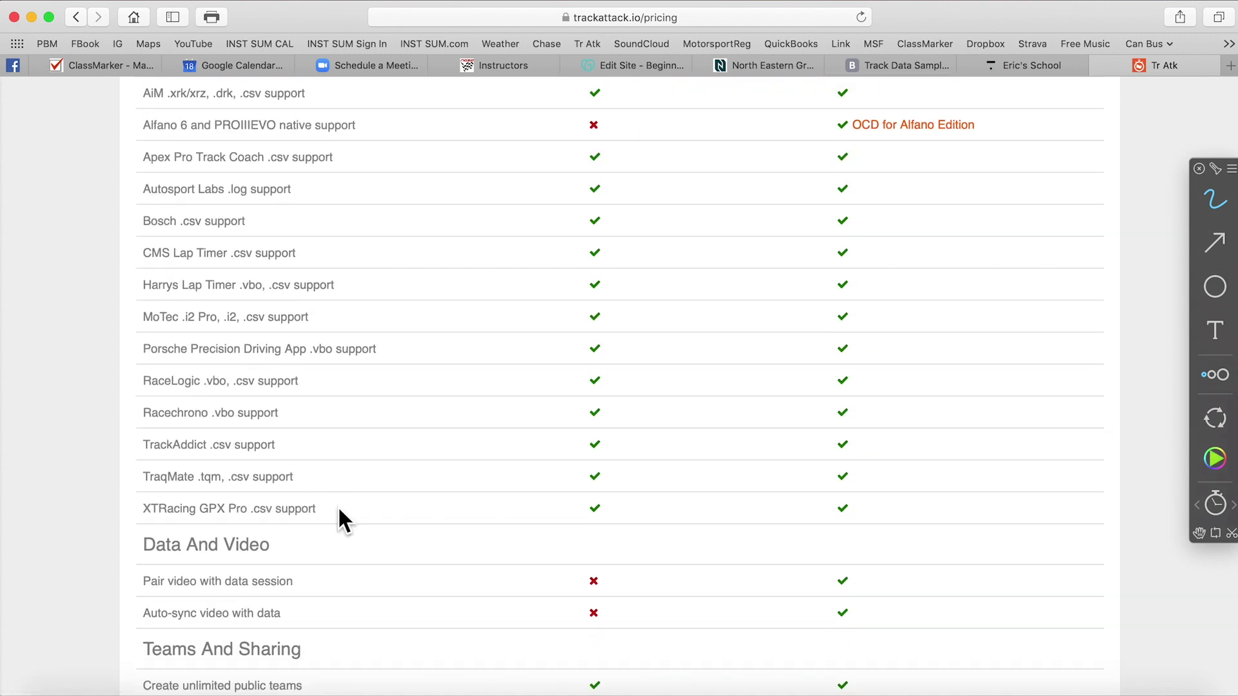
{"action": "scroll", "coordinate": [338, 506], "scroll_direction": "up", "scroll_amount": 1}
{"action": "left_click_drag", "start_coordinate": [140, 143], "coordinate": [309, 647]}
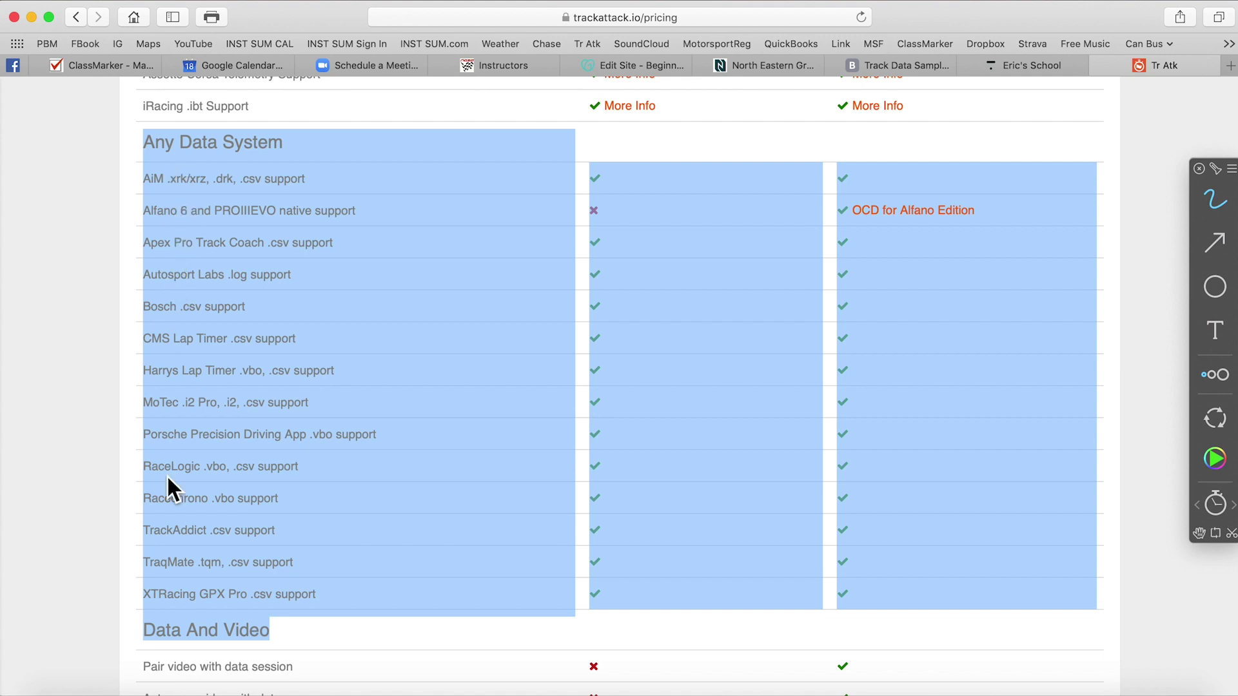
{"action": "scroll", "coordinate": [165, 618], "scroll_direction": "down", "scroll_amount": 2}
{"action": "scroll", "coordinate": [161, 609], "scroll_direction": "up", "scroll_amount": 6}
{"action": "scroll", "coordinate": [161, 608], "scroll_direction": "up", "scroll_amount": 6}
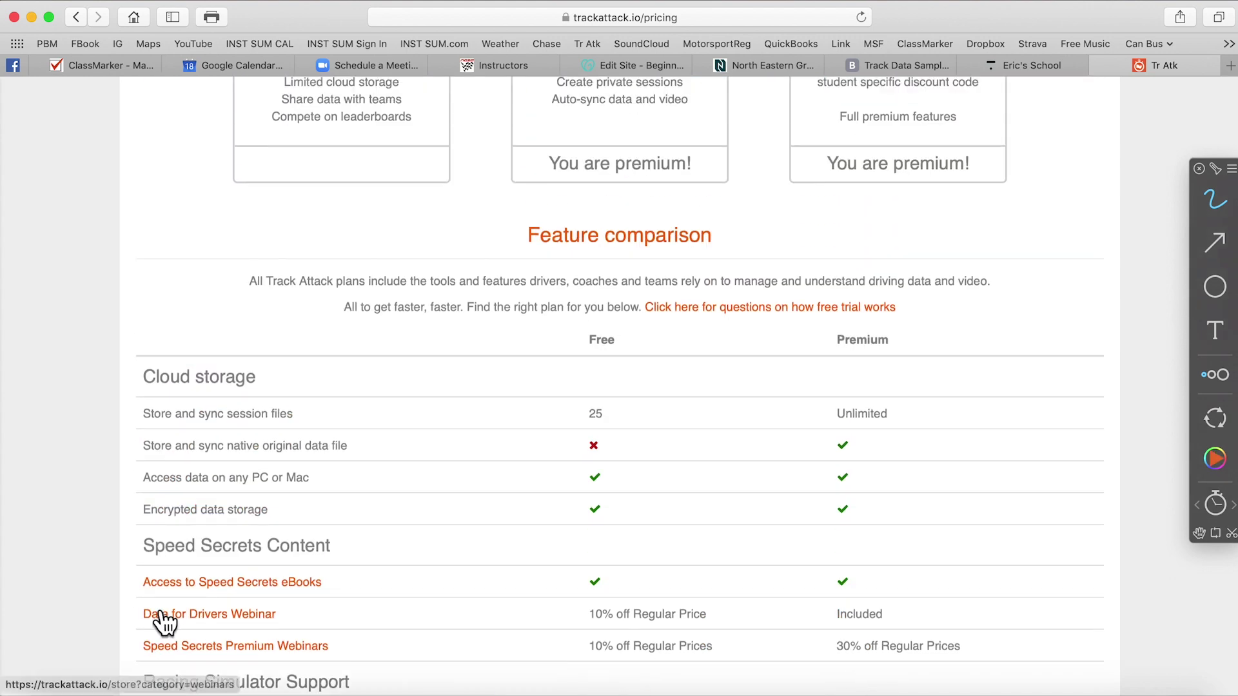
{"action": "scroll", "coordinate": [160, 608], "scroll_direction": "down", "scroll_amount": 12}
{"action": "scroll", "coordinate": [161, 607], "scroll_direction": "up", "scroll_amount": 11}
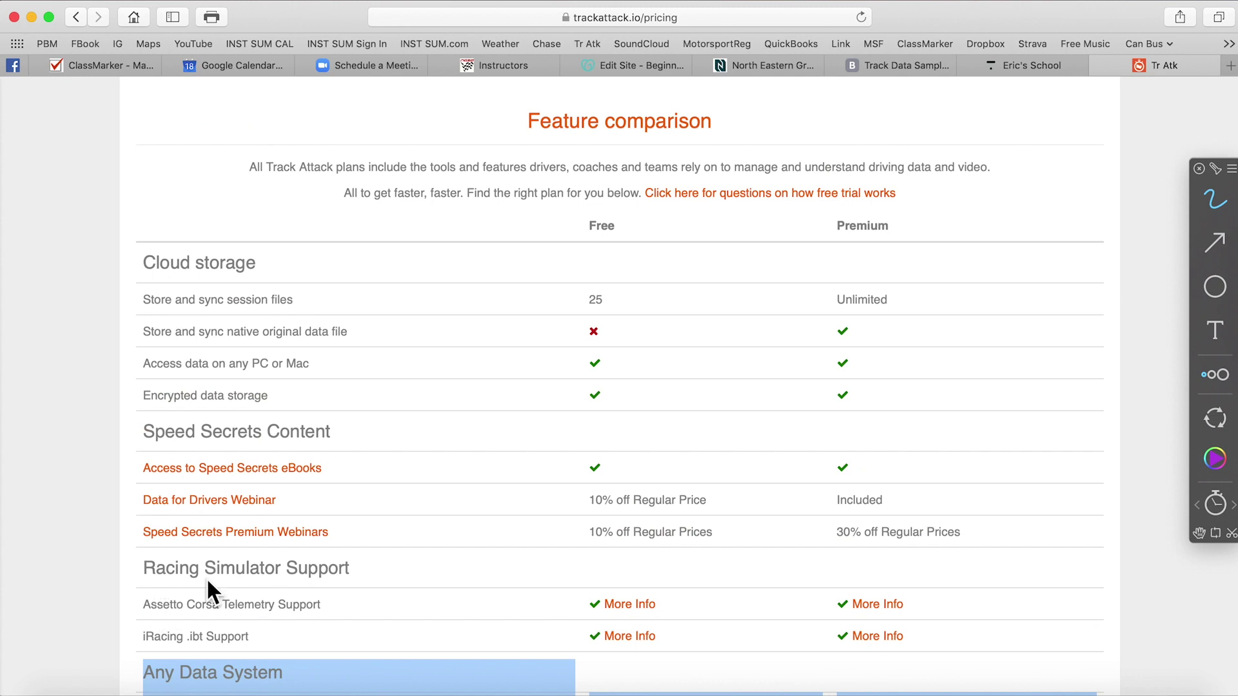
{"action": "left_click_drag", "start_coordinate": [837, 221], "coordinate": [898, 222]}
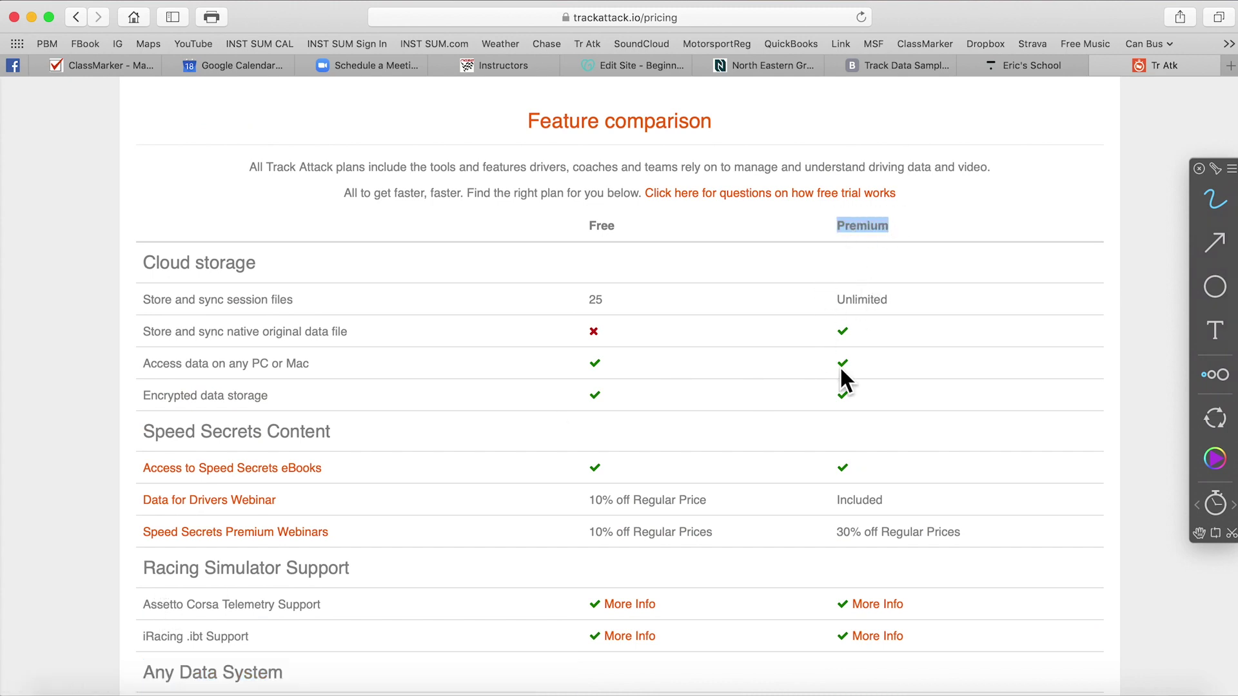
{"action": "scroll", "coordinate": [840, 371], "scroll_direction": "up", "scroll_amount": 6}
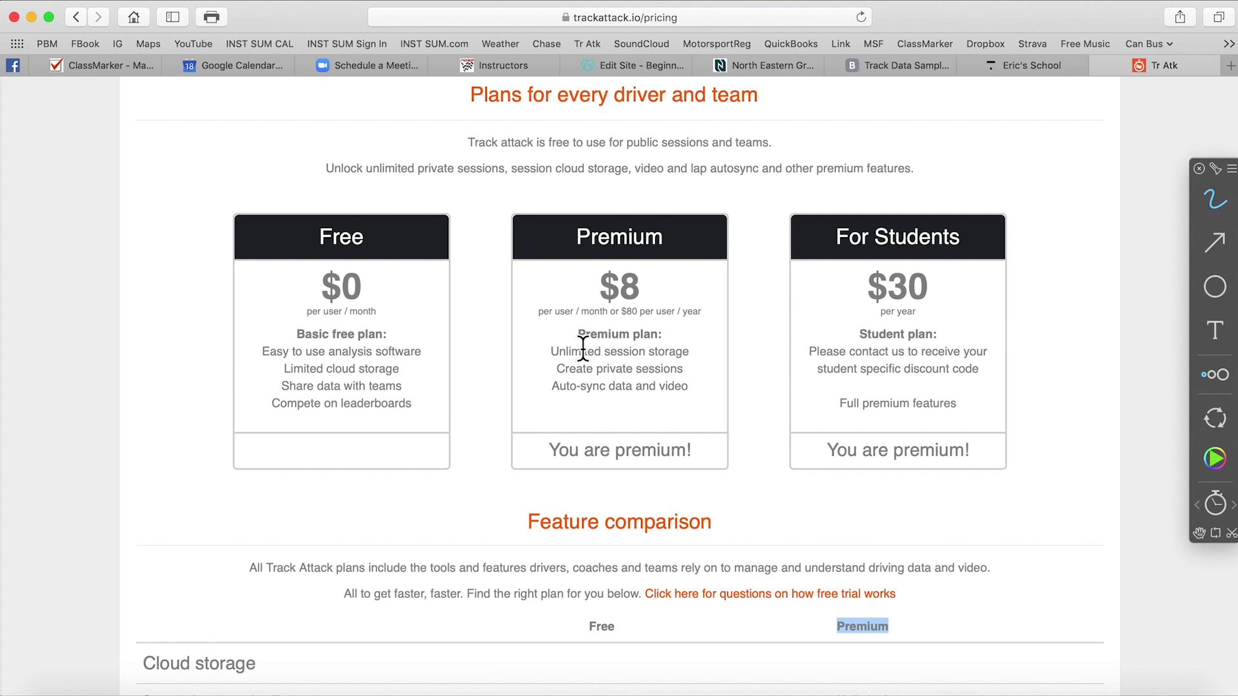
Open the Sessions page and look through the whole list of owned sessions.
{"action": "scroll", "coordinate": [583, 348], "scroll_direction": "up", "scroll_amount": 5}
{"action": "left_click", "coordinate": [532, 106]}
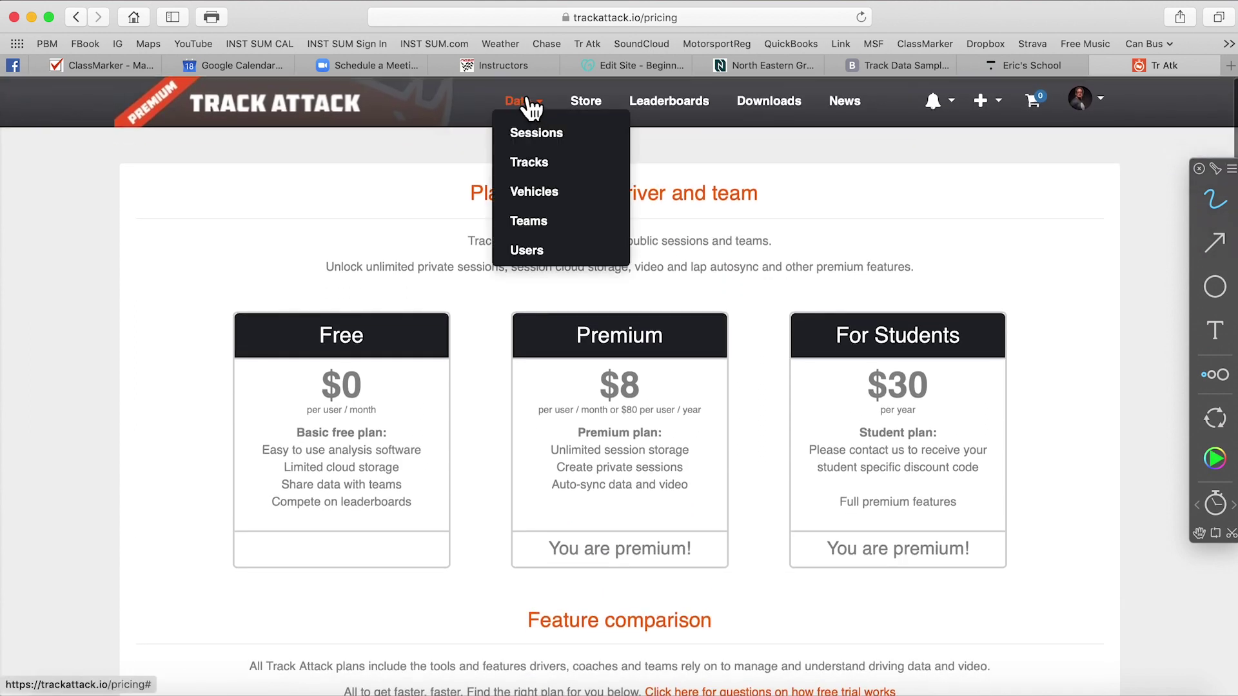
{"action": "left_click", "coordinate": [532, 132]}
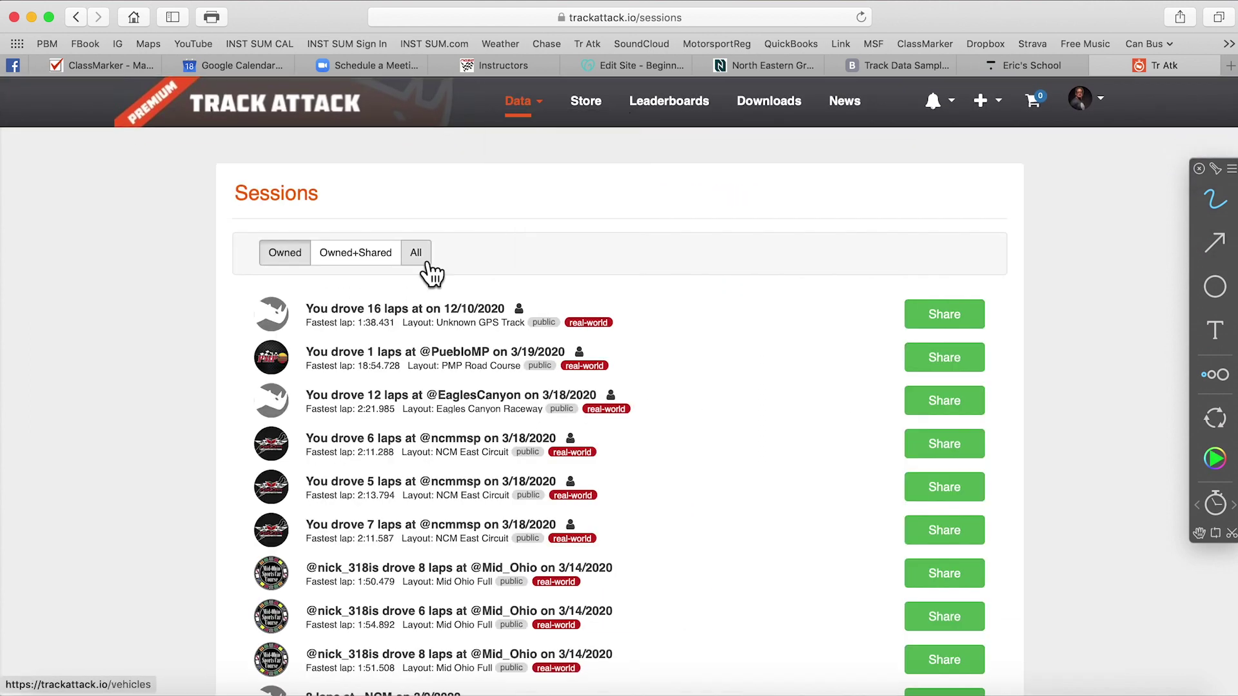
{"action": "scroll", "coordinate": [379, 514], "scroll_direction": "down", "scroll_amount": 5}
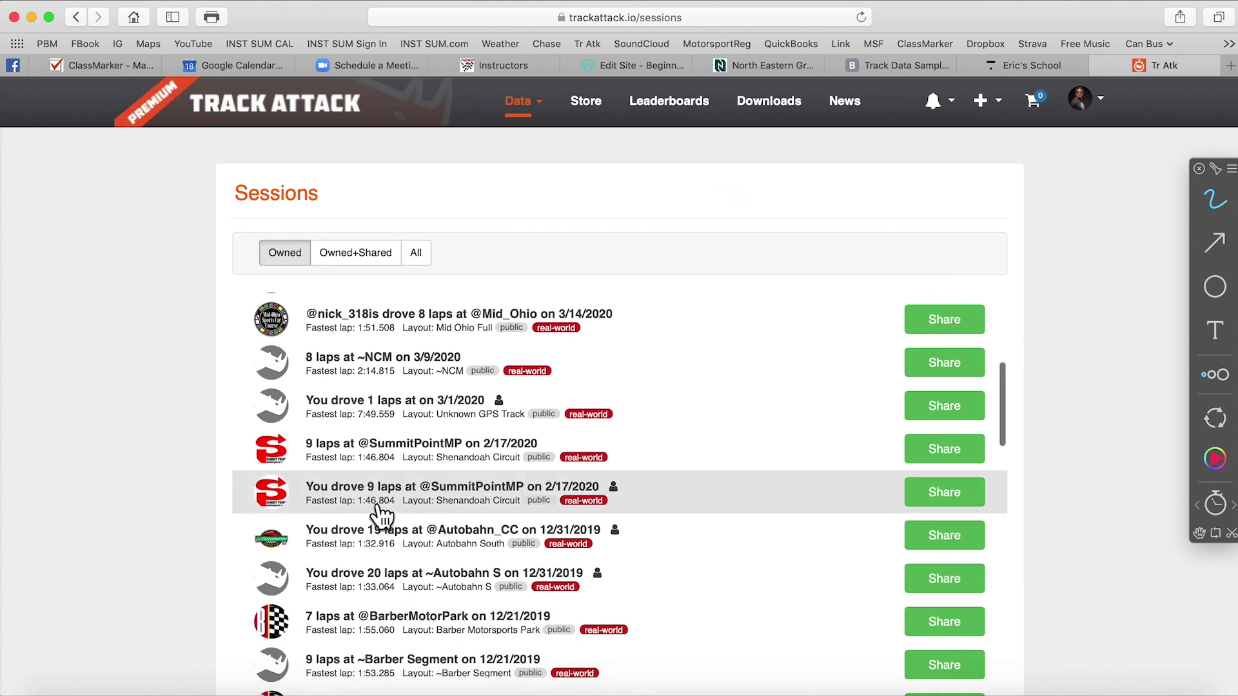
{"action": "scroll", "coordinate": [379, 513], "scroll_direction": "down", "scroll_amount": 15}
{"action": "scroll", "coordinate": [379, 513], "scroll_direction": "up", "scroll_amount": 5}
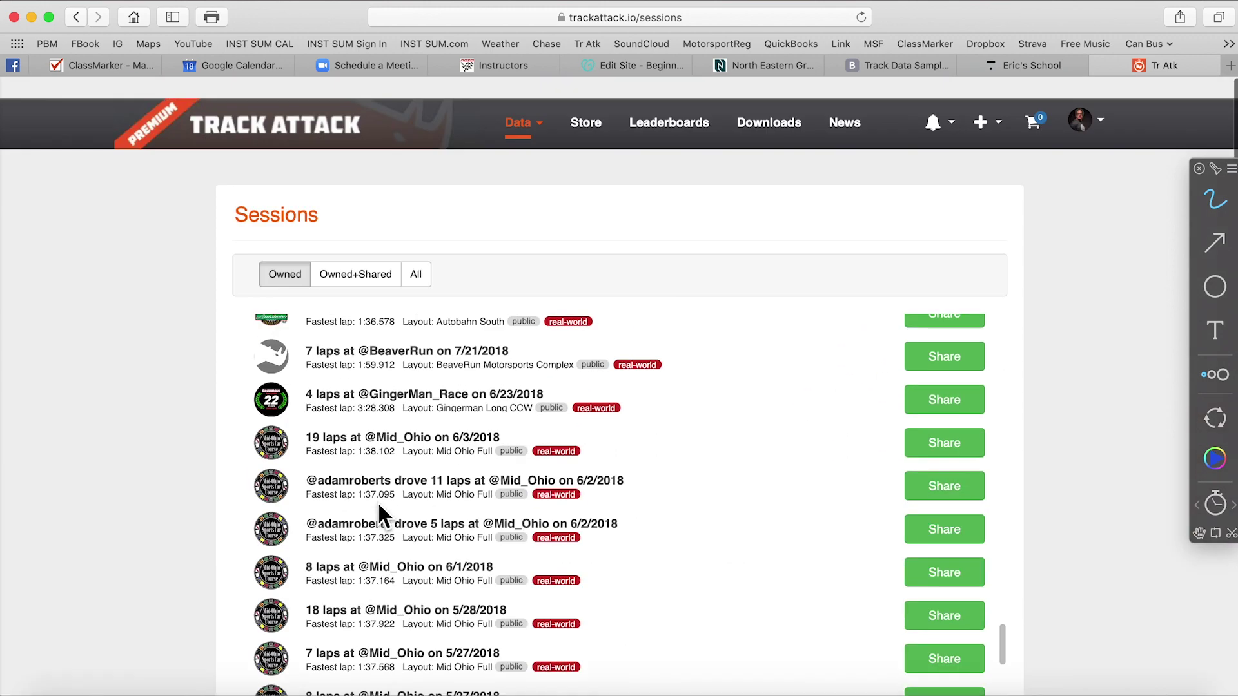
{"action": "scroll", "coordinate": [377, 501], "scroll_direction": "up", "scroll_amount": 15}
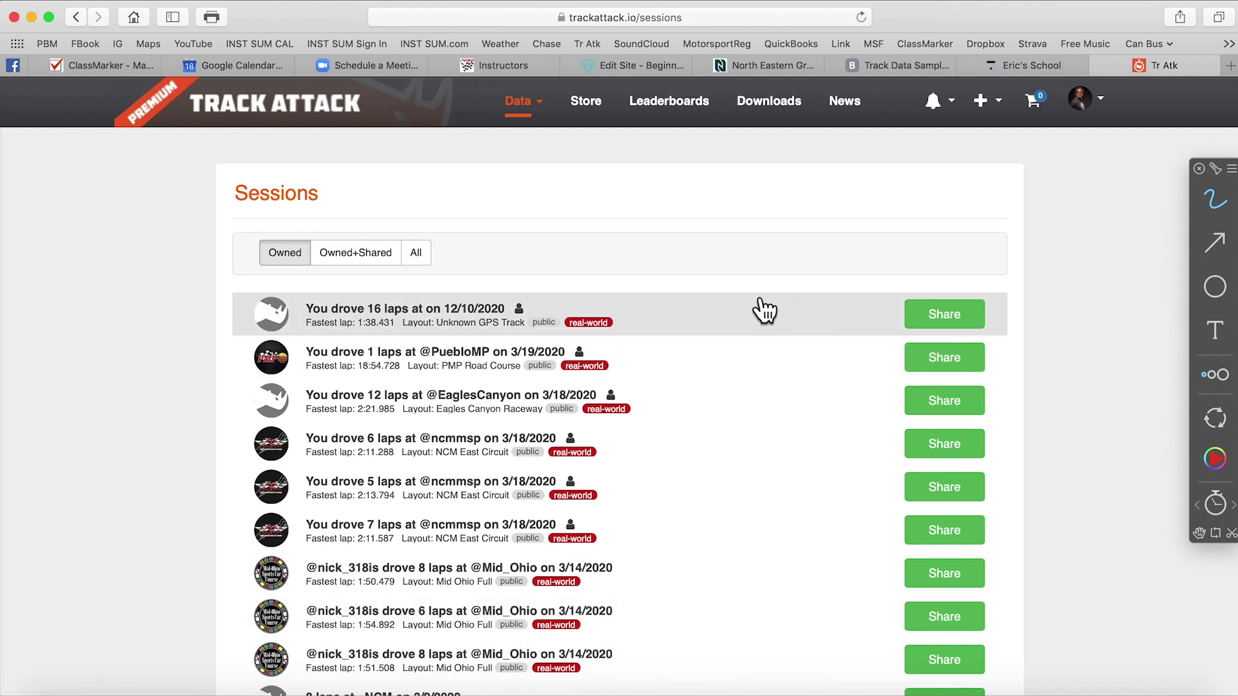
{"action": "scroll", "coordinate": [790, 357], "scroll_direction": "down", "scroll_amount": 15}
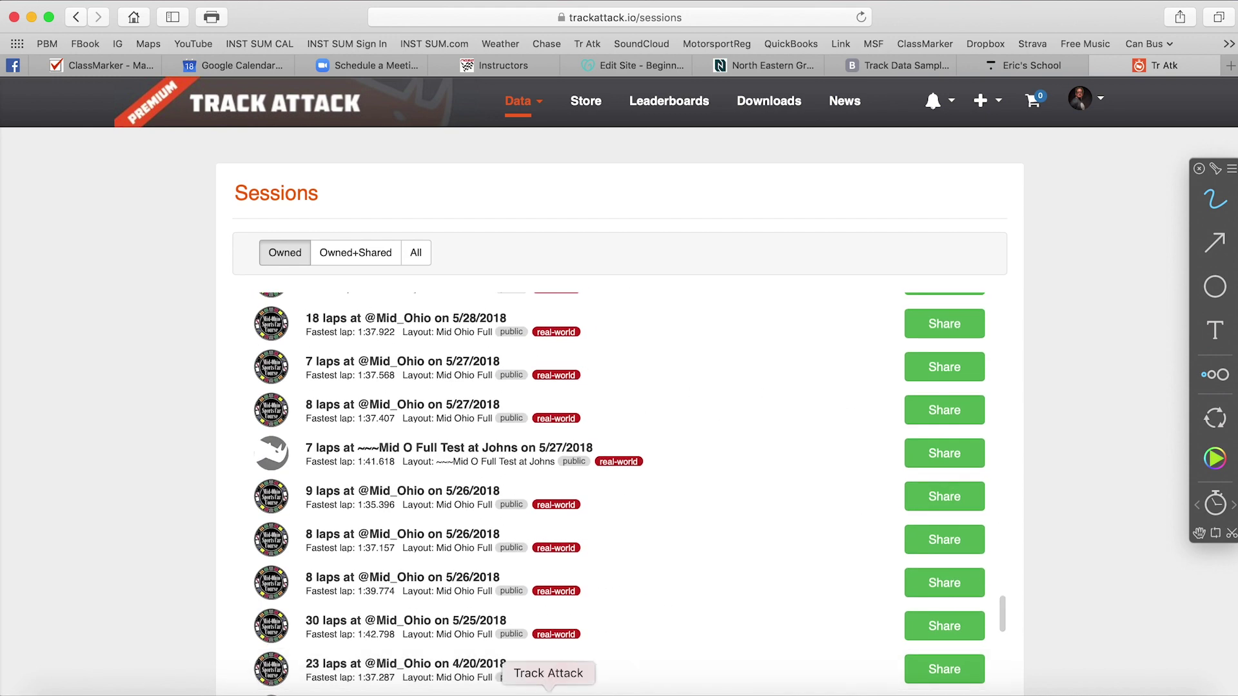
Switch to the Track Attack desktop app, load the Sebring Int'l CSV file from Downloads for import and review its channels.
{"action": "left_click", "coordinate": [549, 692]}
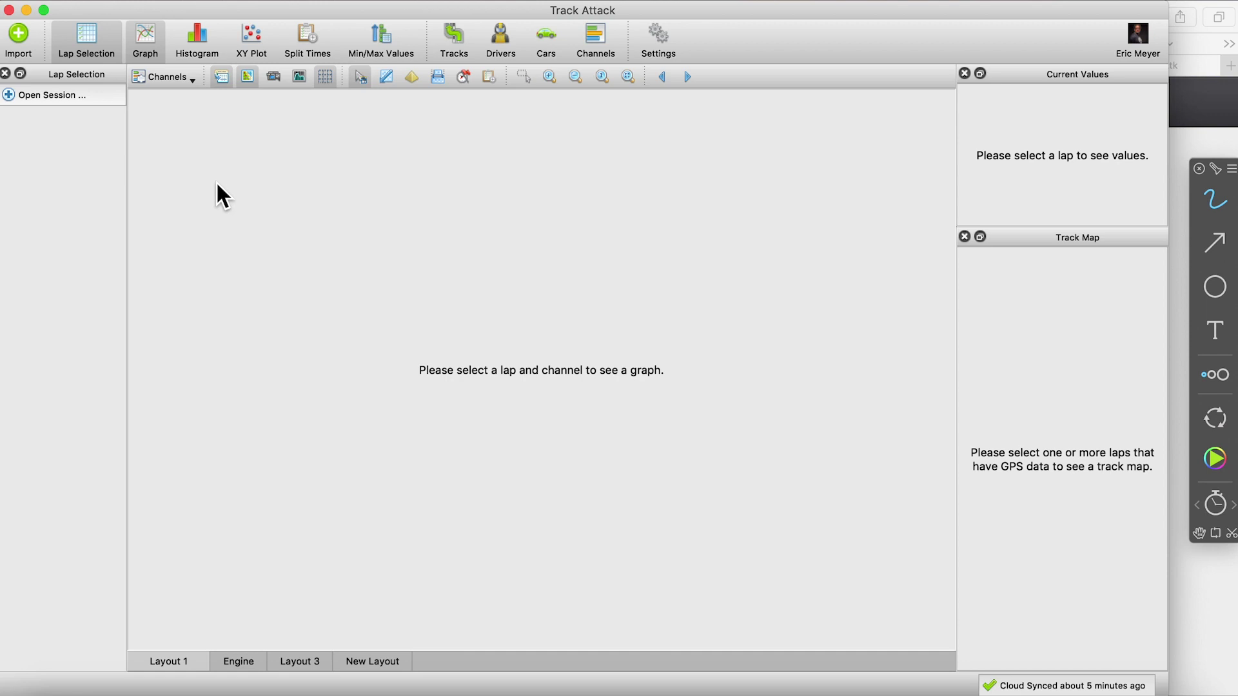
{"action": "left_click", "coordinate": [20, 37]}
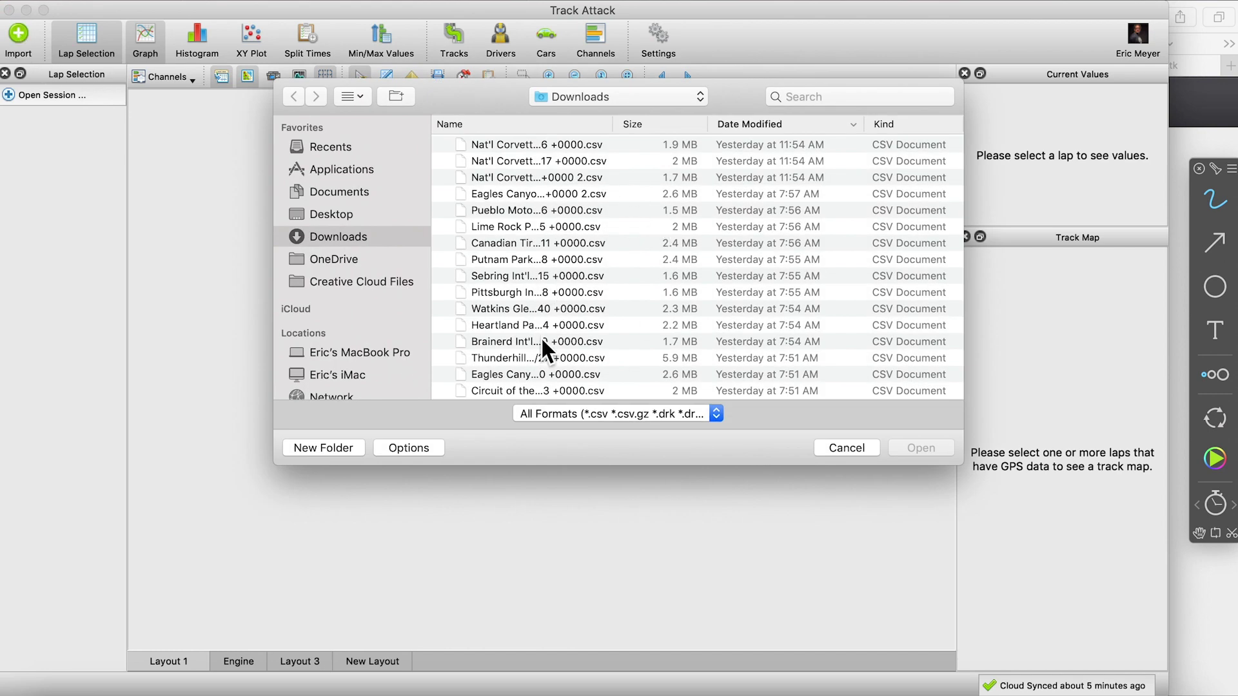
{"action": "left_click", "coordinate": [552, 275]}
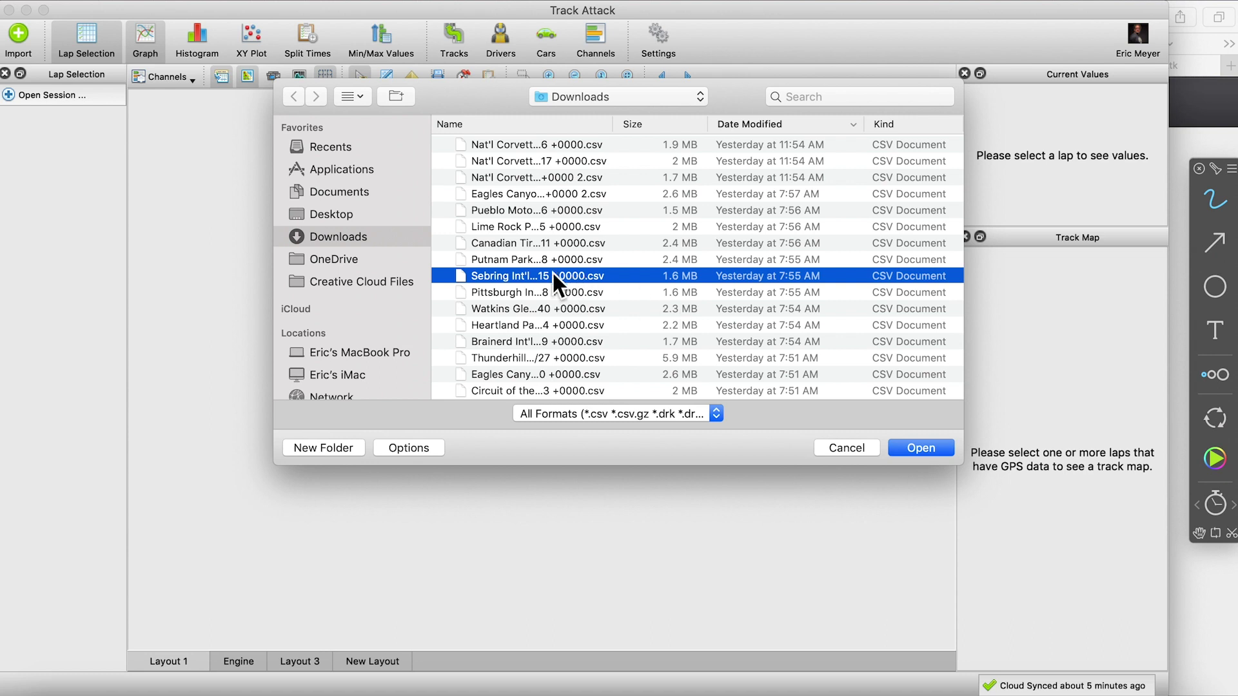
{"action": "left_click", "coordinate": [932, 447]}
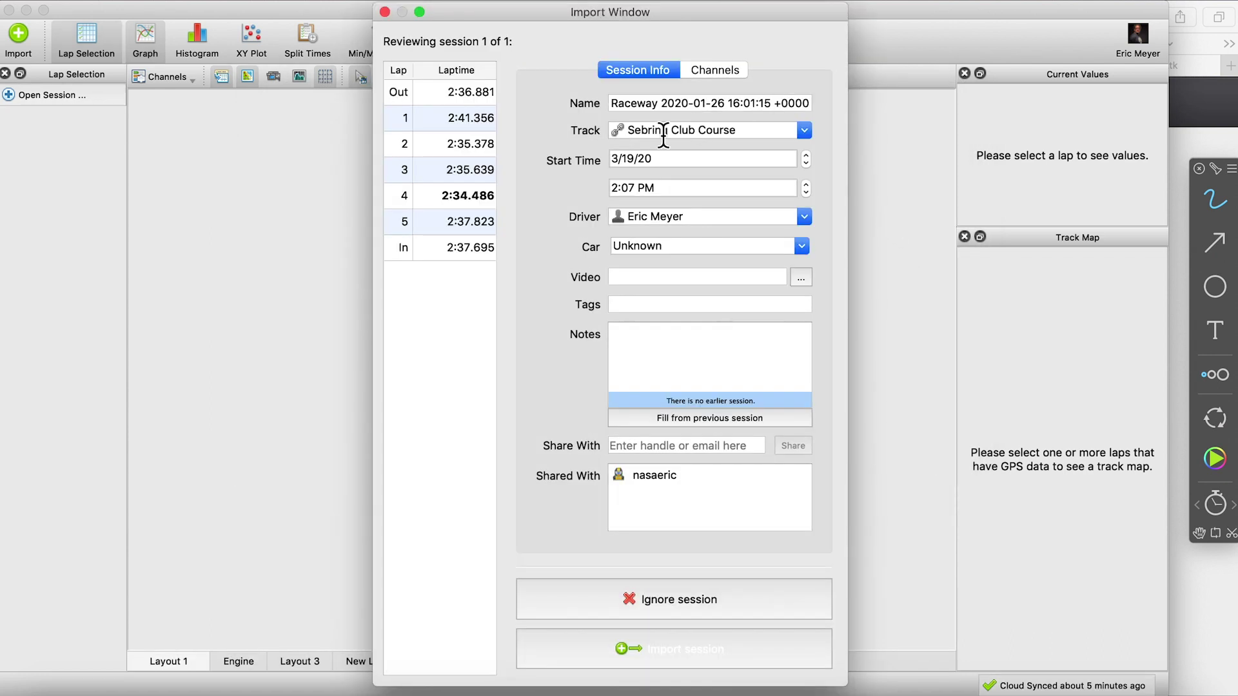
{"action": "left_click", "coordinate": [719, 68]}
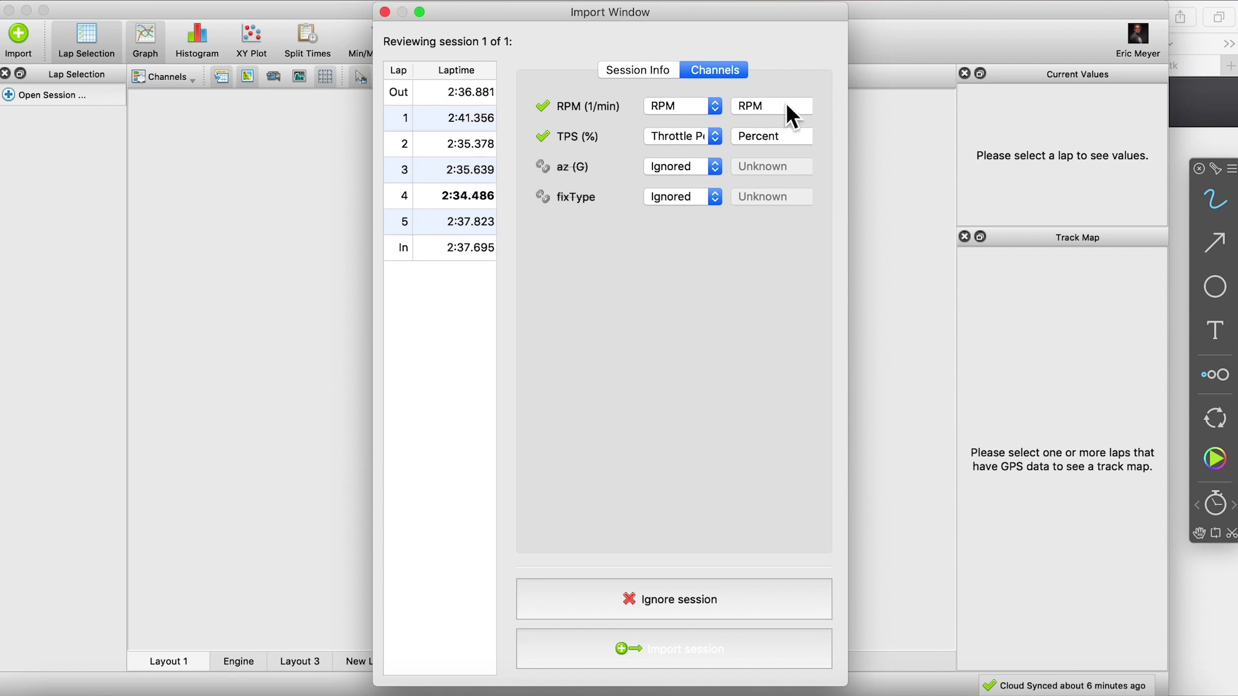
Add the notes "sticker tires. overcast and cloudy. new swaybar" to the Sebring session and import it.
{"action": "left_click", "coordinate": [655, 77]}
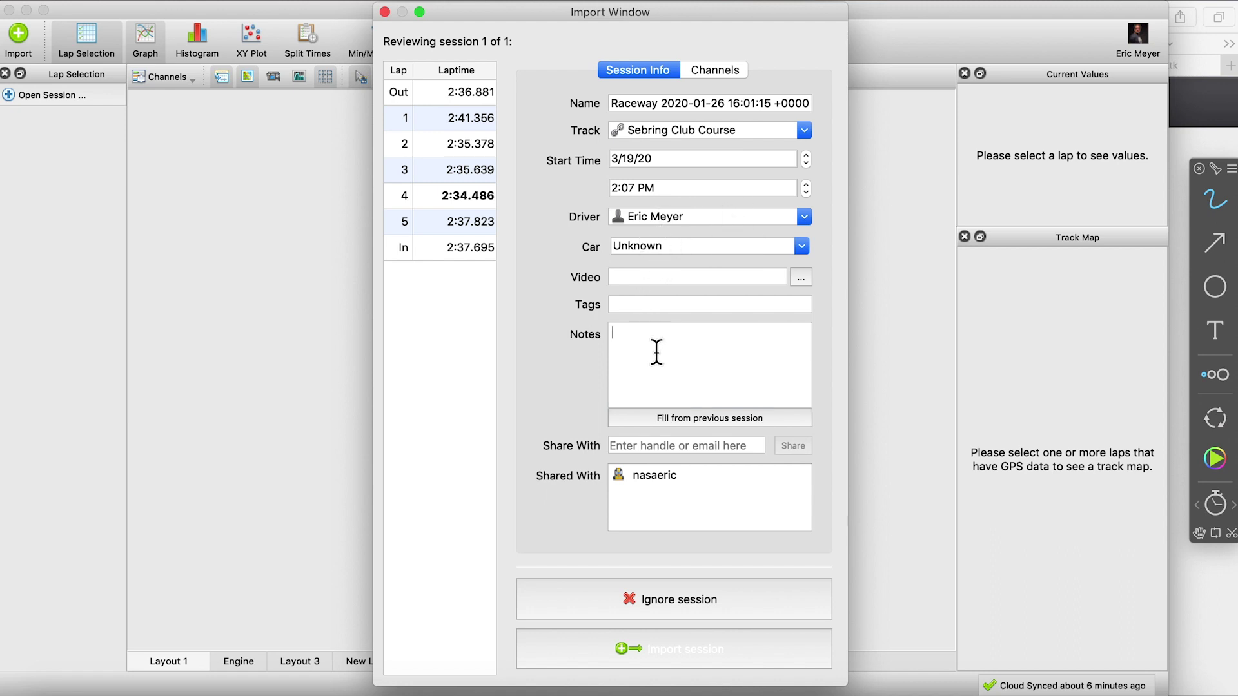
{"action": "type", "text": "sic"}
{"action": "key", "text": "BackSpace"}
{"action": "key", "text": "BackSpace"}
{"action": "type", "text": "ticker tires.   overcast and cloudy."}
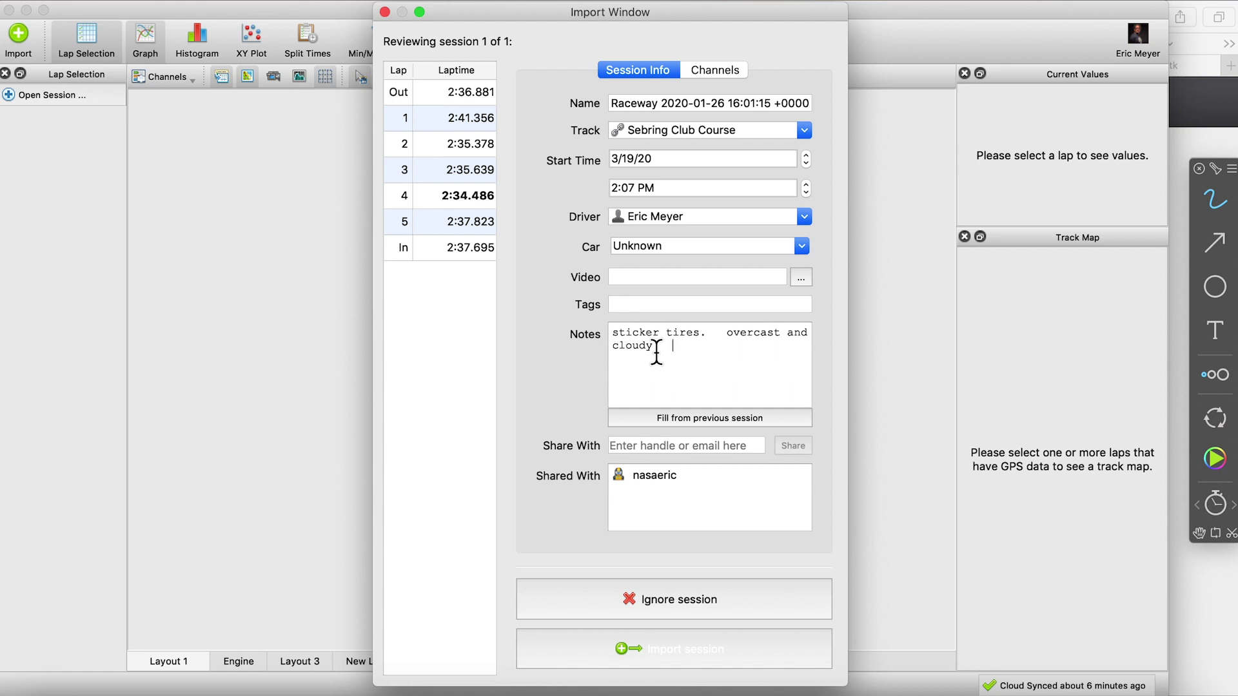
{"action": "type", "text": "new swaybar"}
{"action": "left_click", "coordinate": [645, 650]}
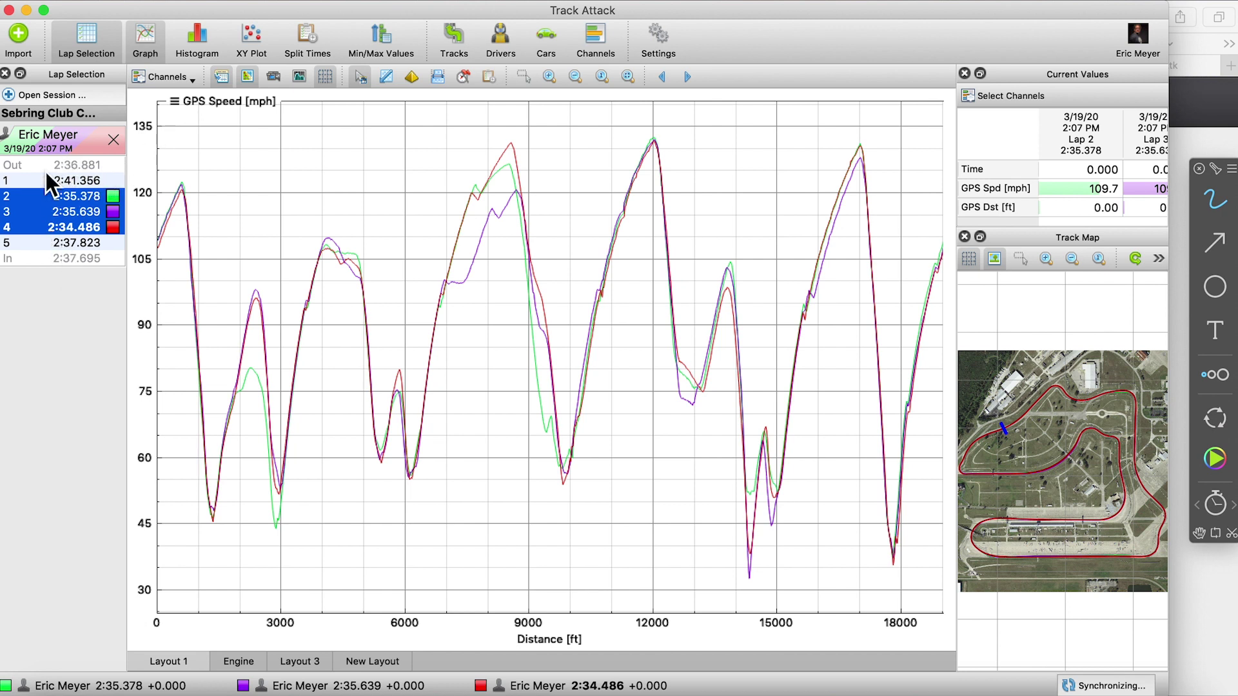
Graph the out lap, the in lap and lap 5 individually, finishing with only lap 4 selected.
{"action": "left_click", "coordinate": [86, 164]}
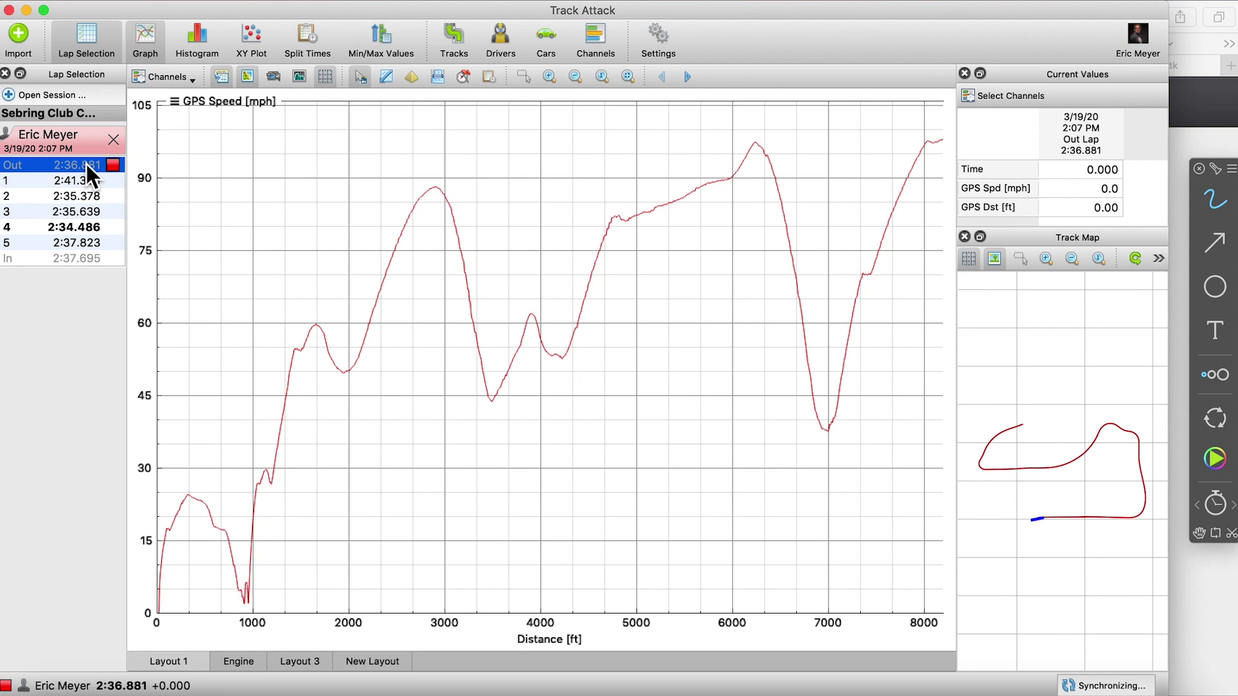
{"action": "left_click", "coordinate": [193, 106]}
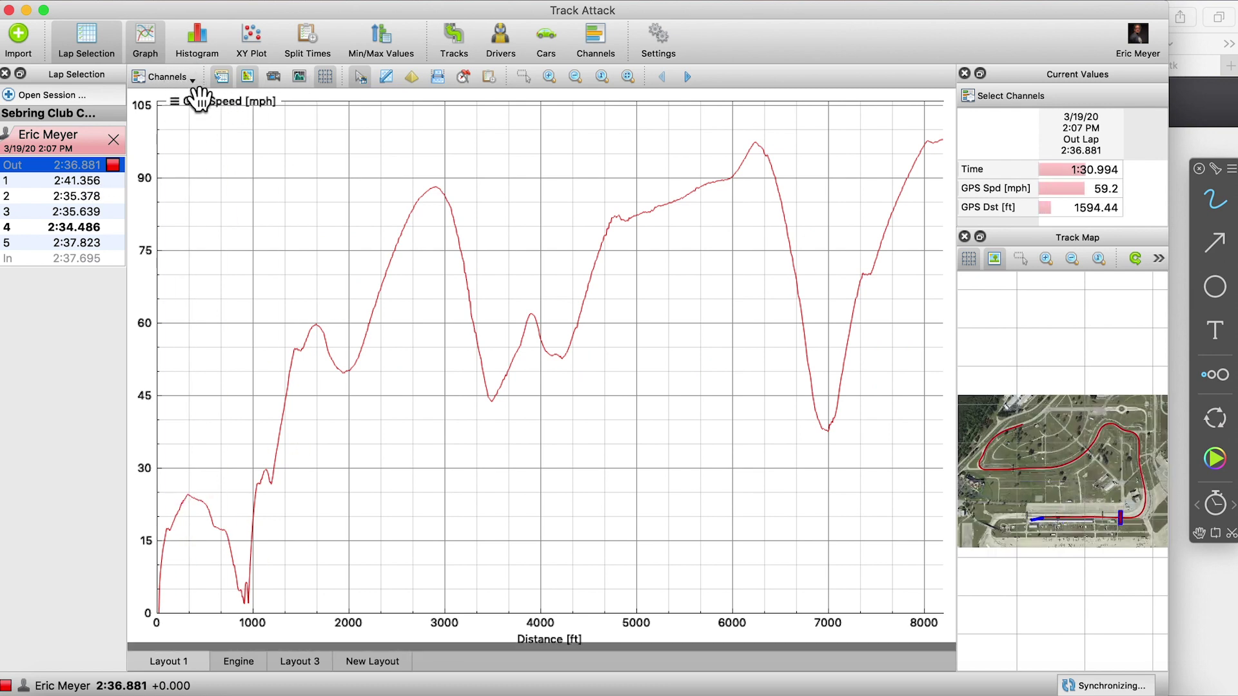
{"action": "left_click", "coordinate": [76, 256]}
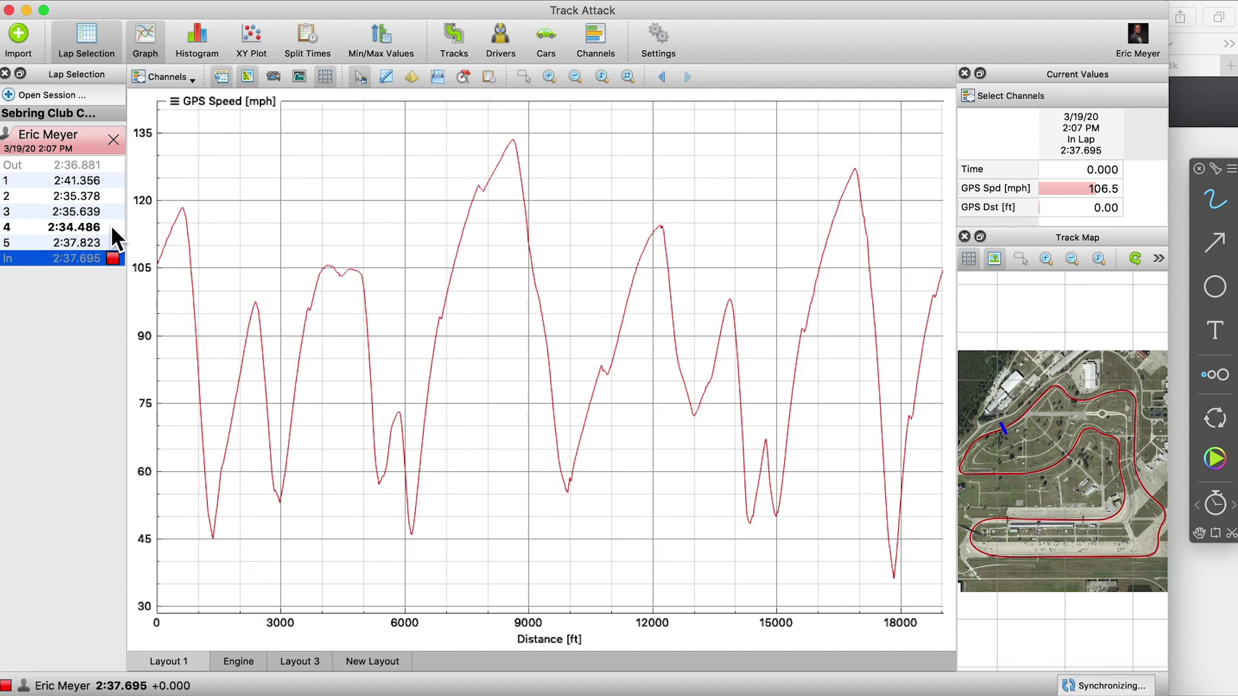
{"action": "left_click", "coordinate": [74, 229]}
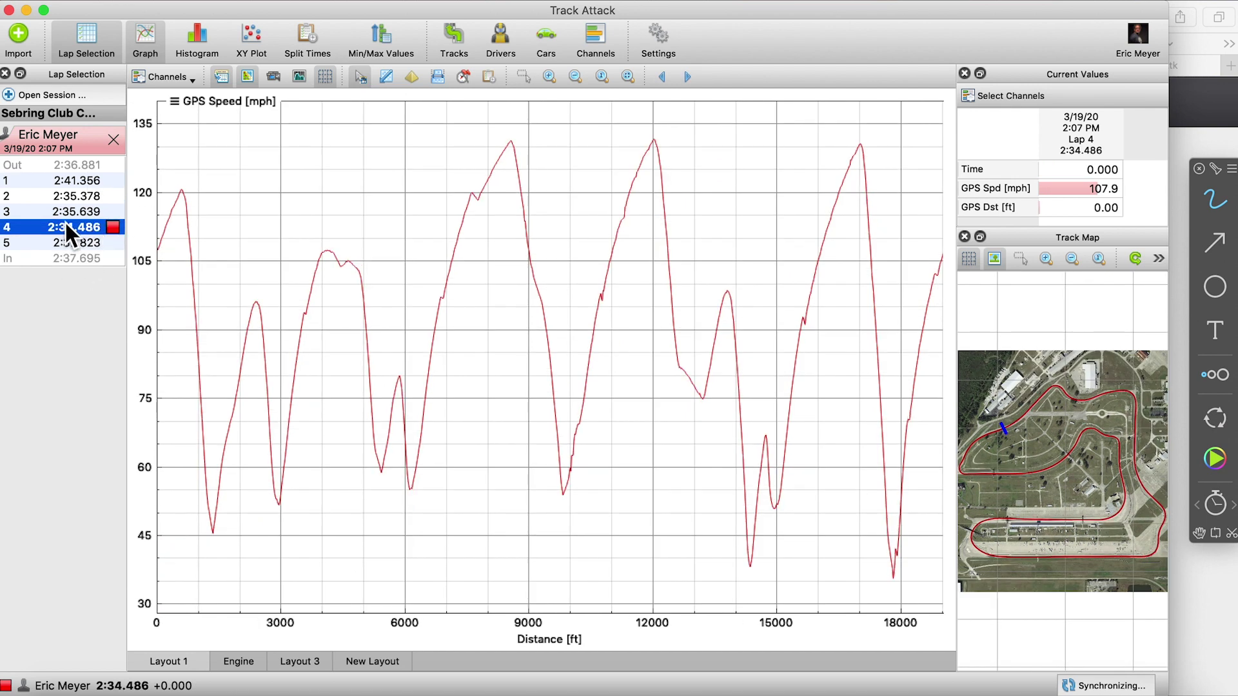
{"action": "left_click", "coordinate": [73, 242]}
{"action": "left_click", "coordinate": [76, 226]}
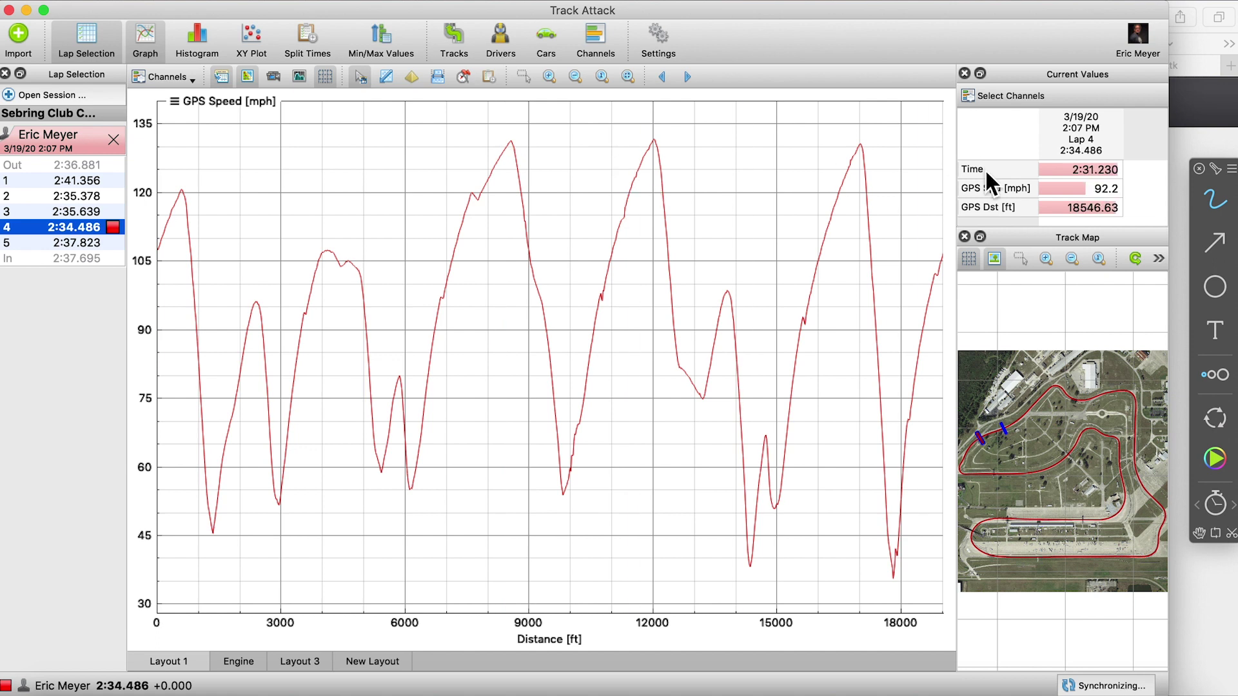
Turn on the annotation tool's spotlight to highlight the imported session's lap list.
{"action": "left_click", "coordinate": [1217, 173]}
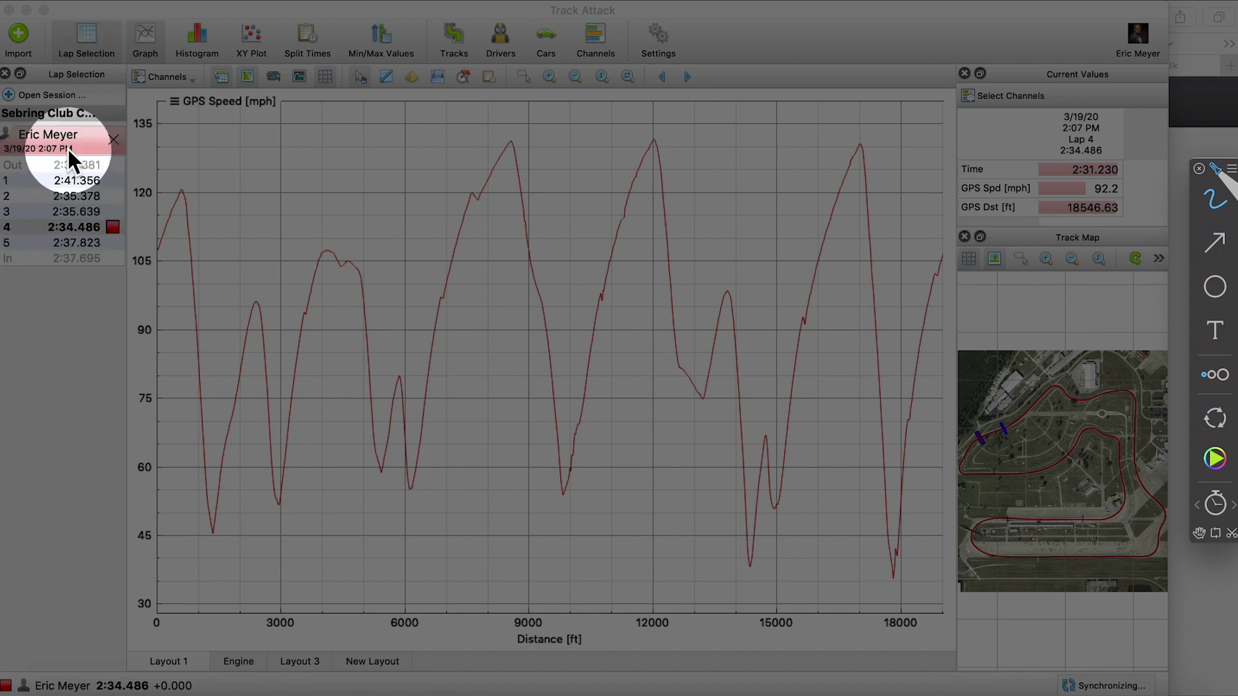
Hide and restore the Lap Selection list repeatedly, leaving it visible beside the speed graph.
{"action": "left_click", "coordinate": [83, 54]}
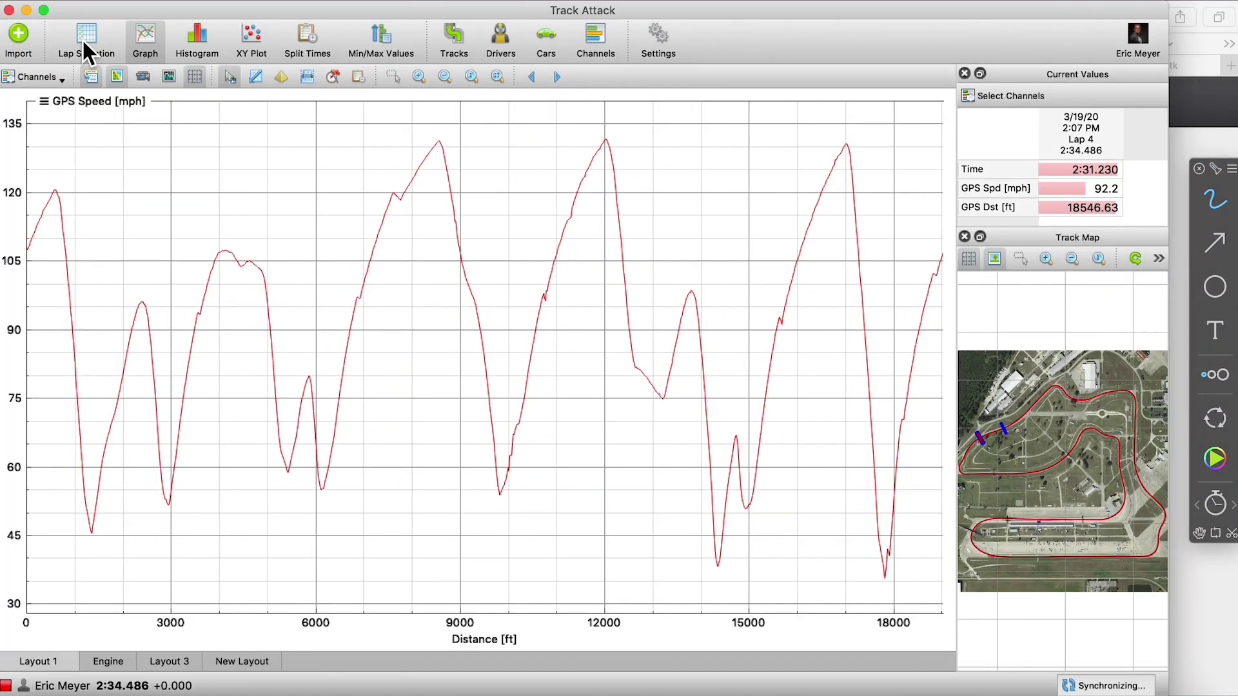
{"action": "left_click", "coordinate": [85, 49]}
{"action": "left_click", "coordinate": [88, 39]}
{"action": "left_click", "coordinate": [89, 38]}
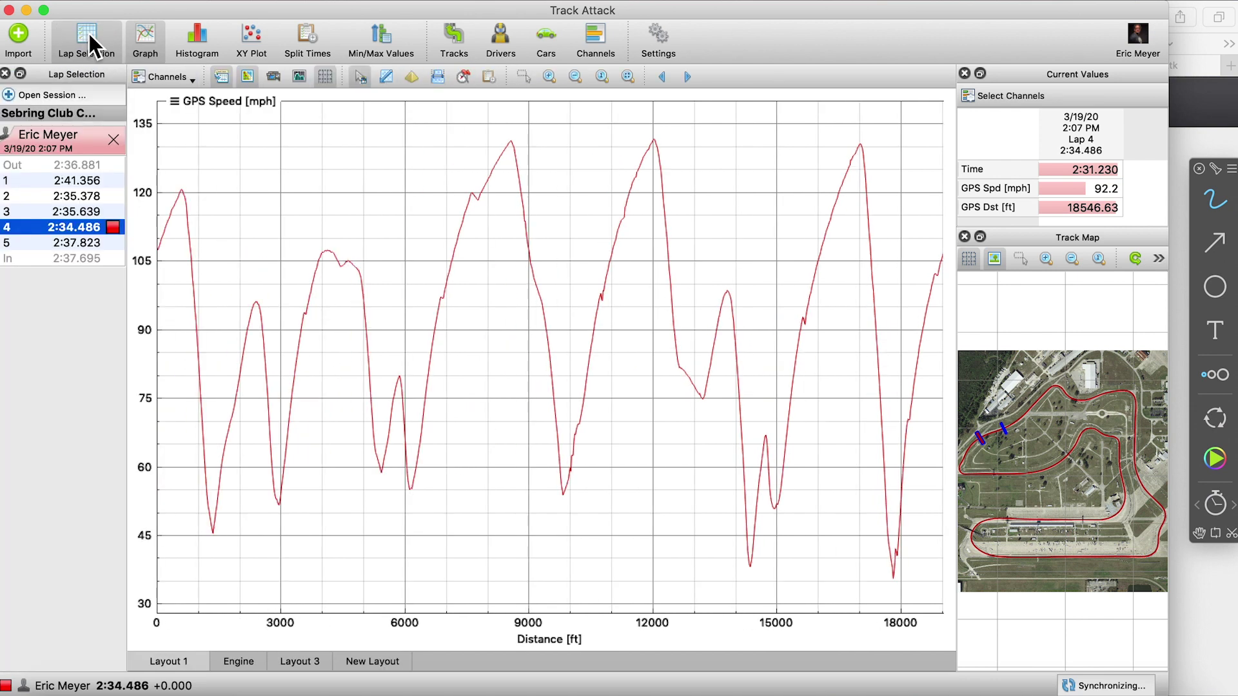
{"action": "left_click", "coordinate": [90, 36]}
{"action": "left_click", "coordinate": [90, 37]}
Change lap 4's trace colour to black.
{"action": "left_click", "coordinate": [114, 227]}
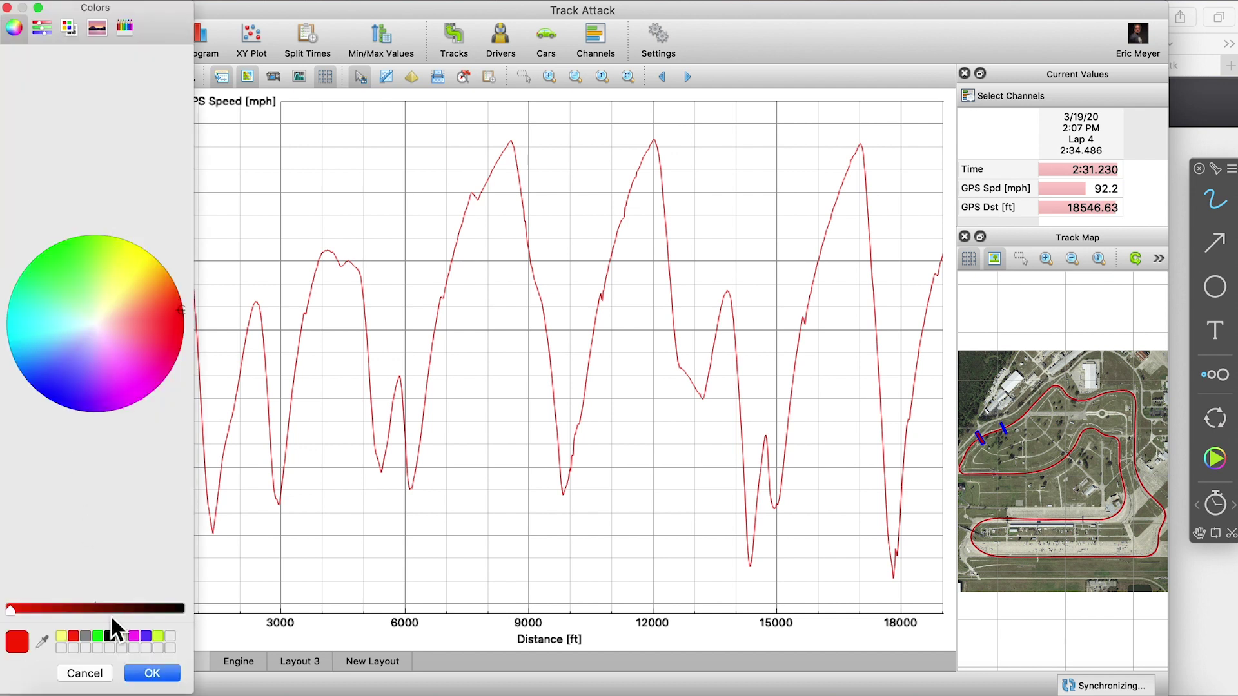
{"action": "left_click", "coordinate": [109, 635]}
{"action": "left_click", "coordinate": [155, 673]}
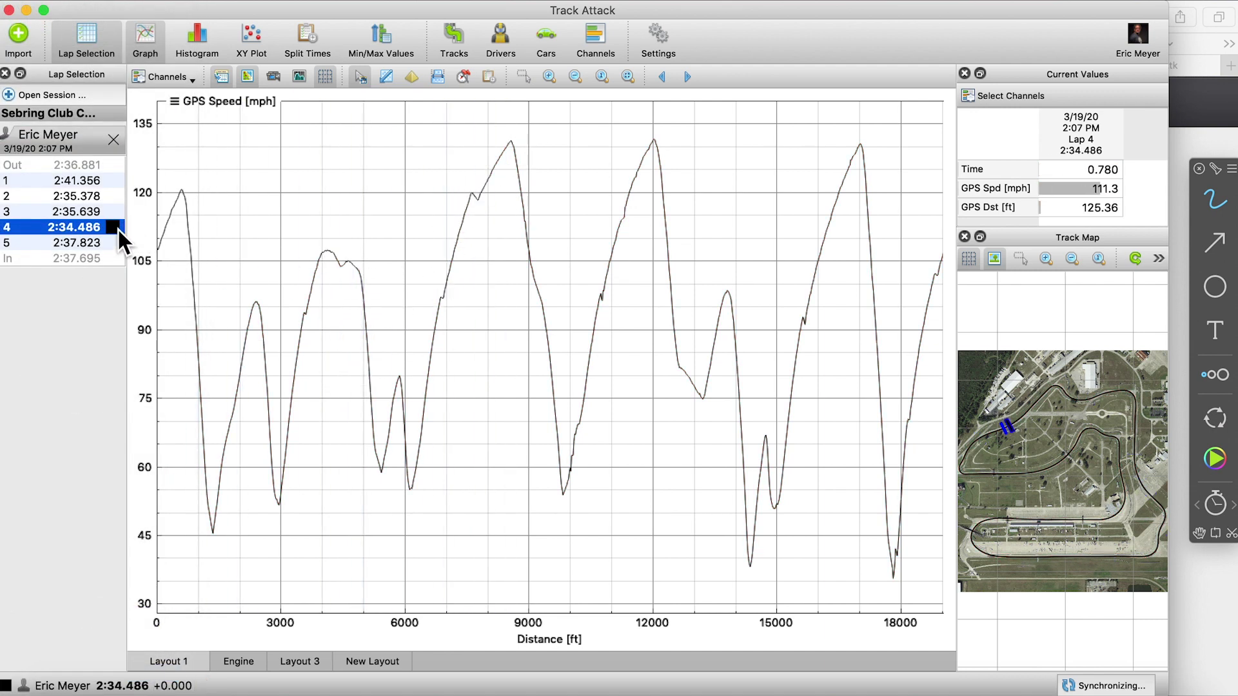
Turn on the dark background for the graph and track map and change lap 4's trace colour to bright green.
{"action": "left_click", "coordinate": [300, 75]}
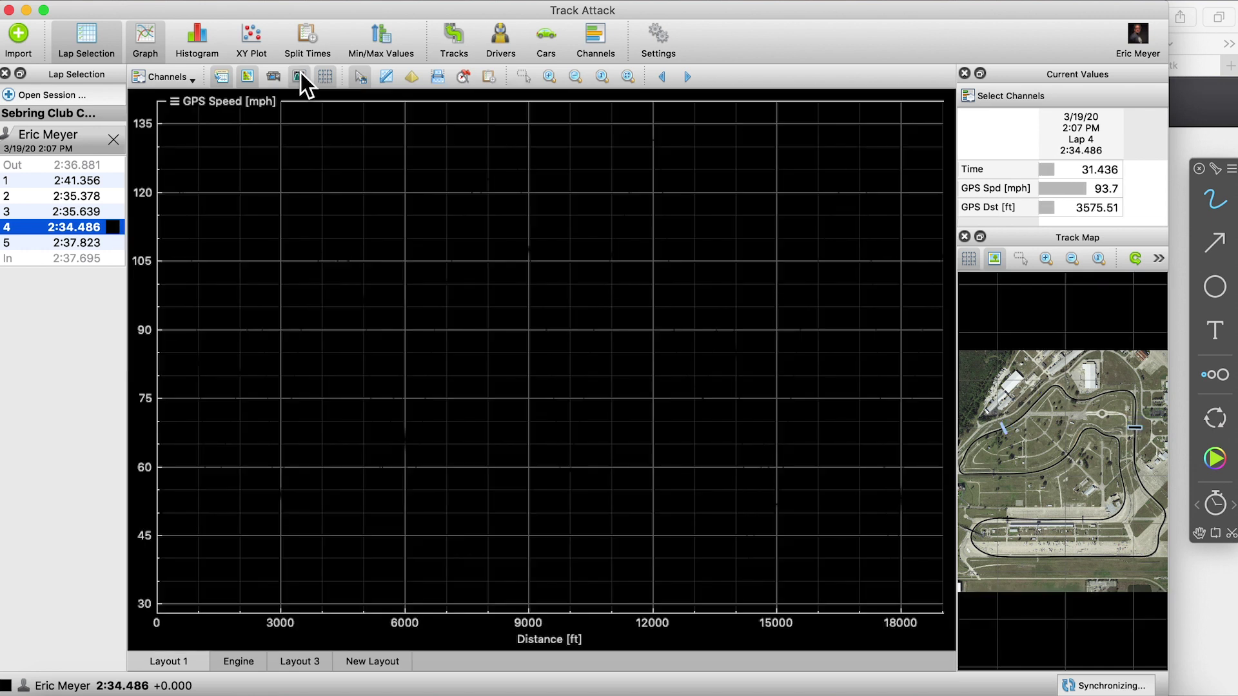
{"action": "left_click", "coordinate": [115, 223]}
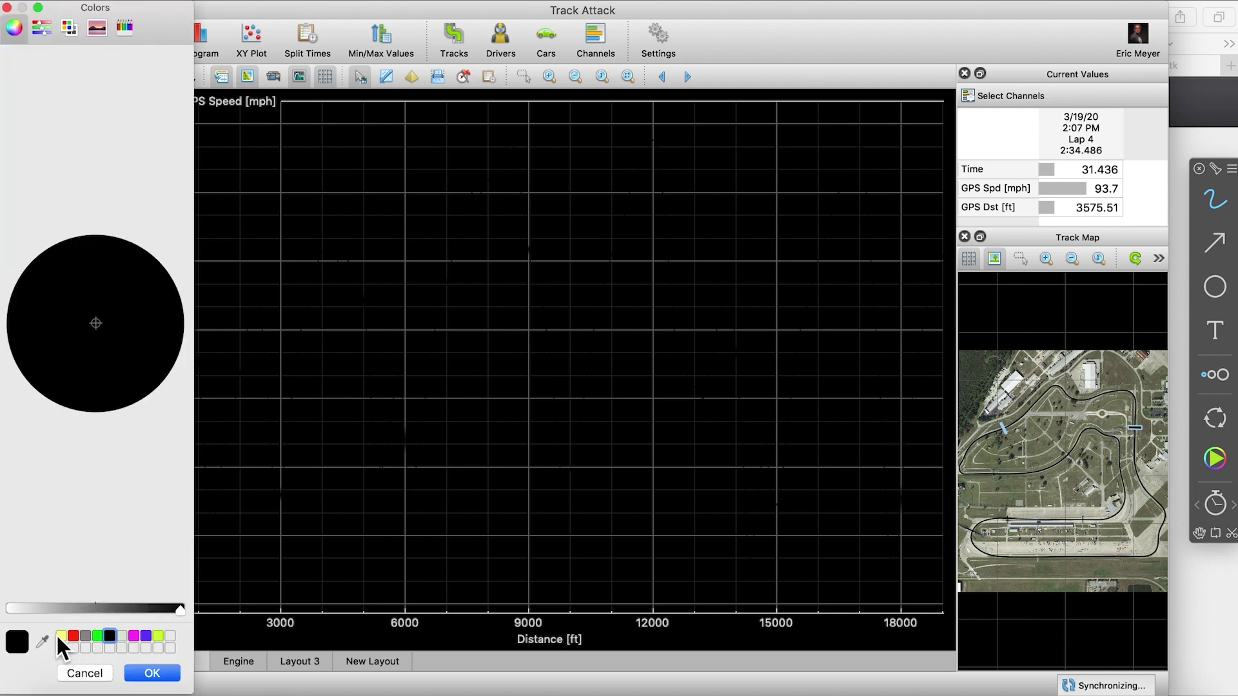
{"action": "left_click", "coordinate": [97, 637]}
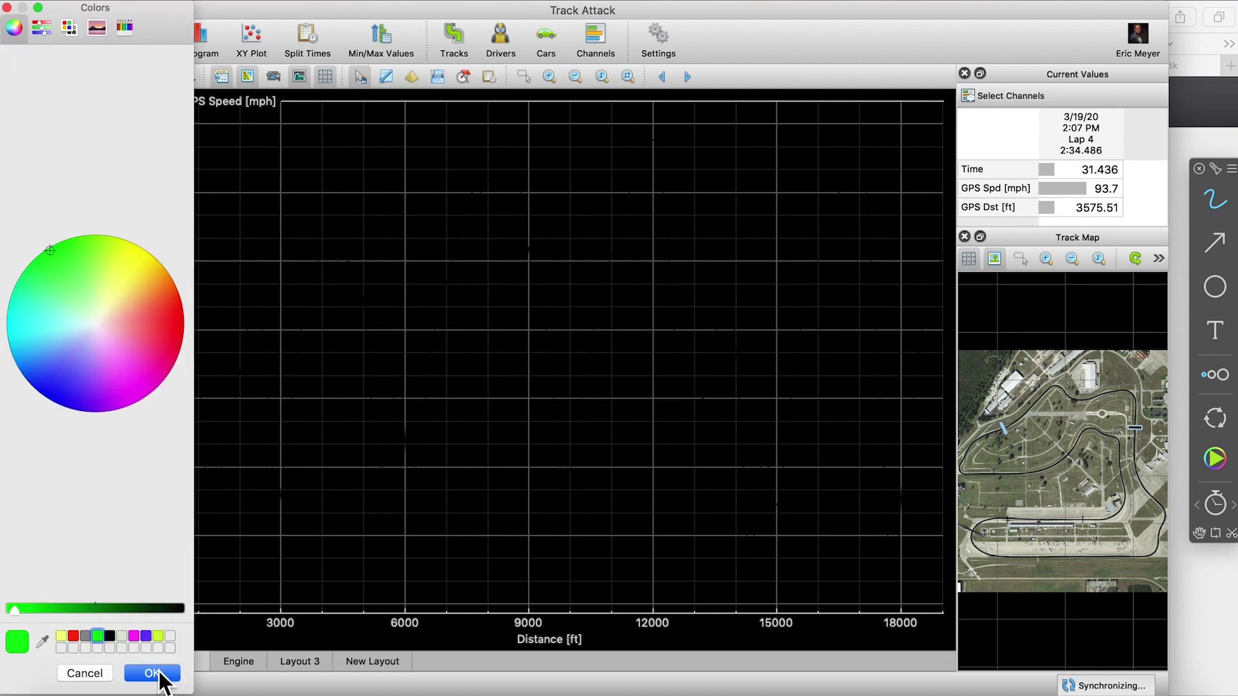
{"action": "left_click", "coordinate": [160, 672]}
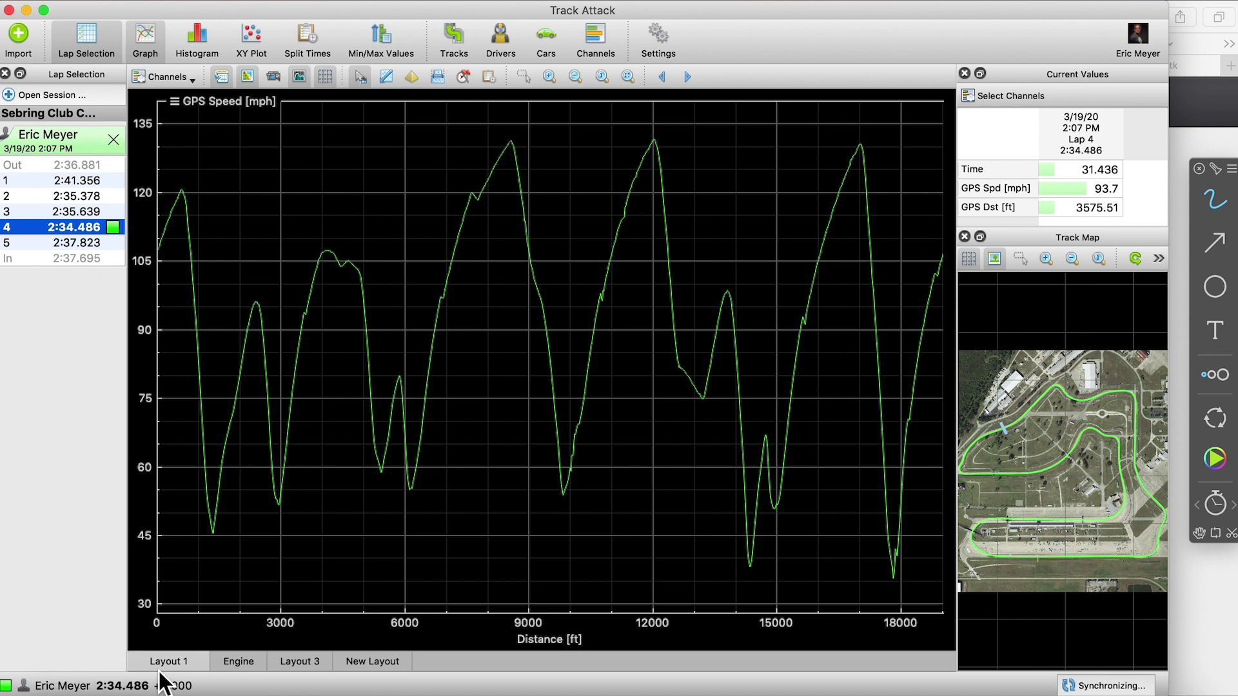
Return the graph and track map to the light background and set lap 4's trace colour to red.
{"action": "left_click", "coordinate": [300, 75]}
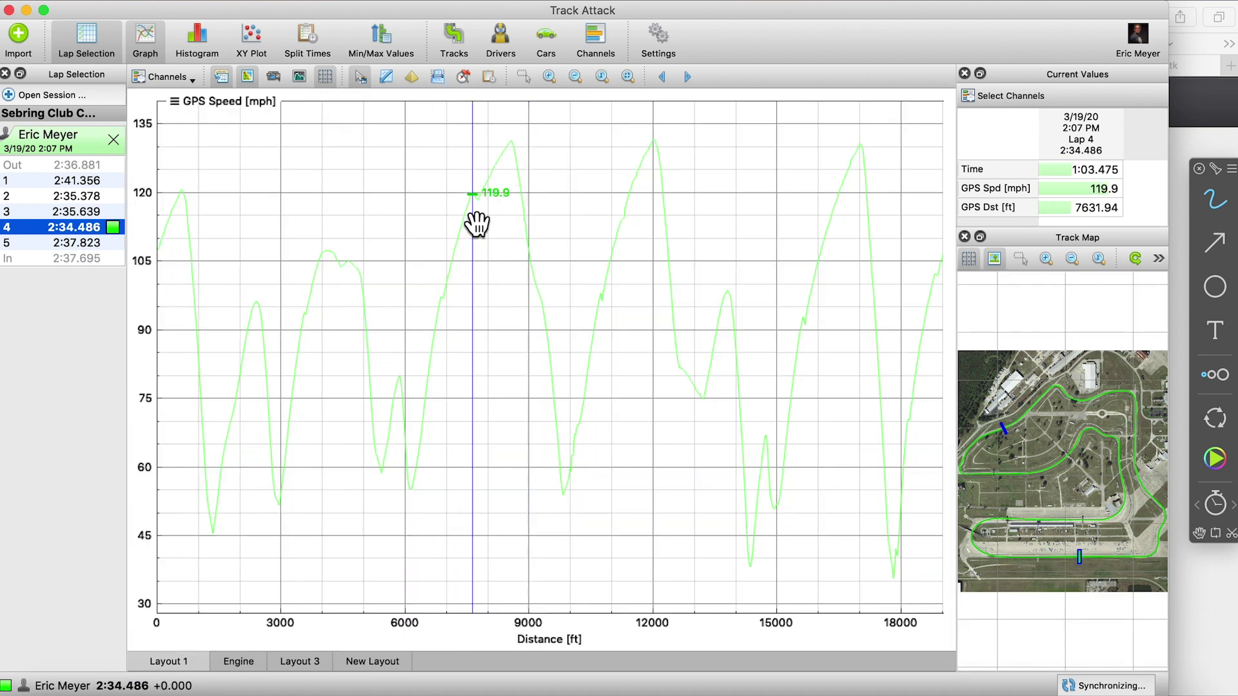
{"action": "left_click", "coordinate": [113, 227]}
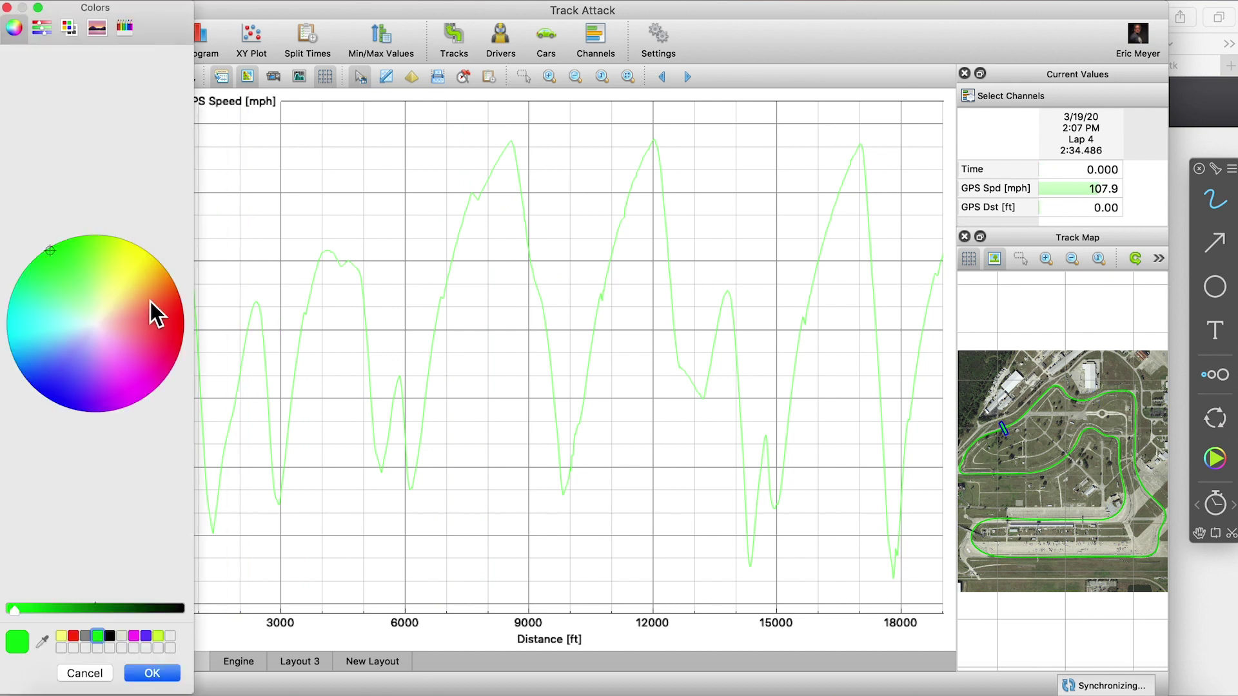
{"action": "left_click", "coordinate": [159, 325]}
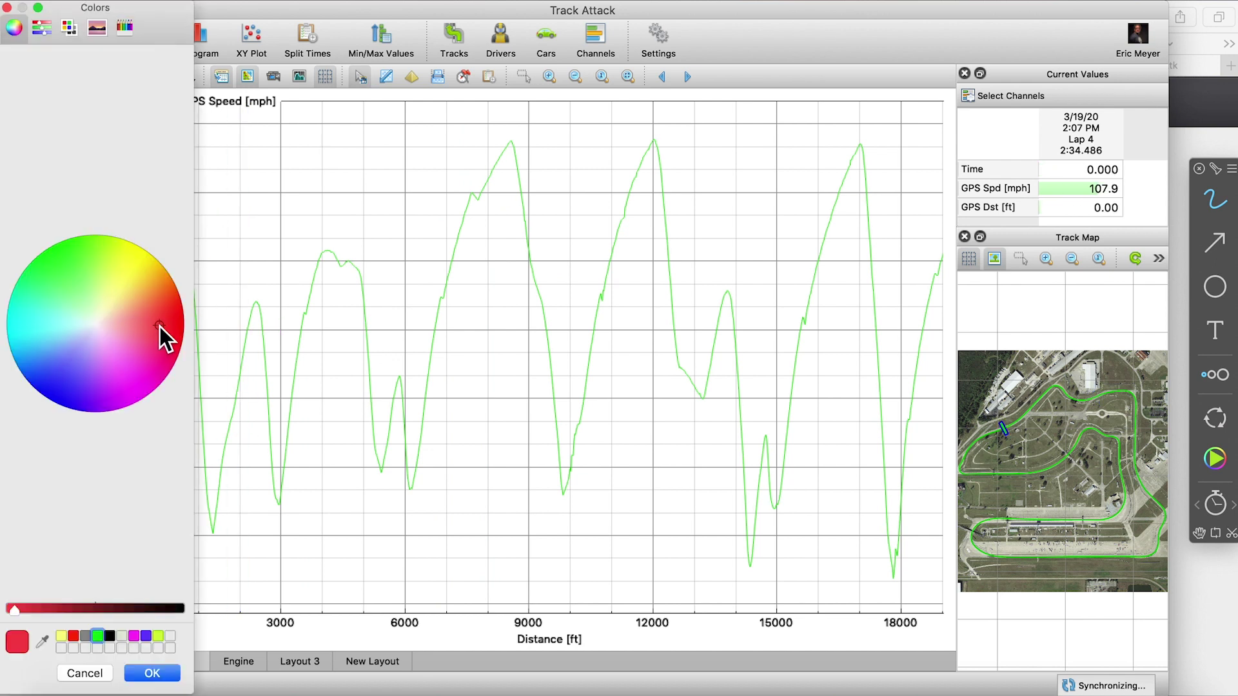
{"action": "left_click", "coordinate": [73, 635]}
{"action": "left_click", "coordinate": [152, 673]}
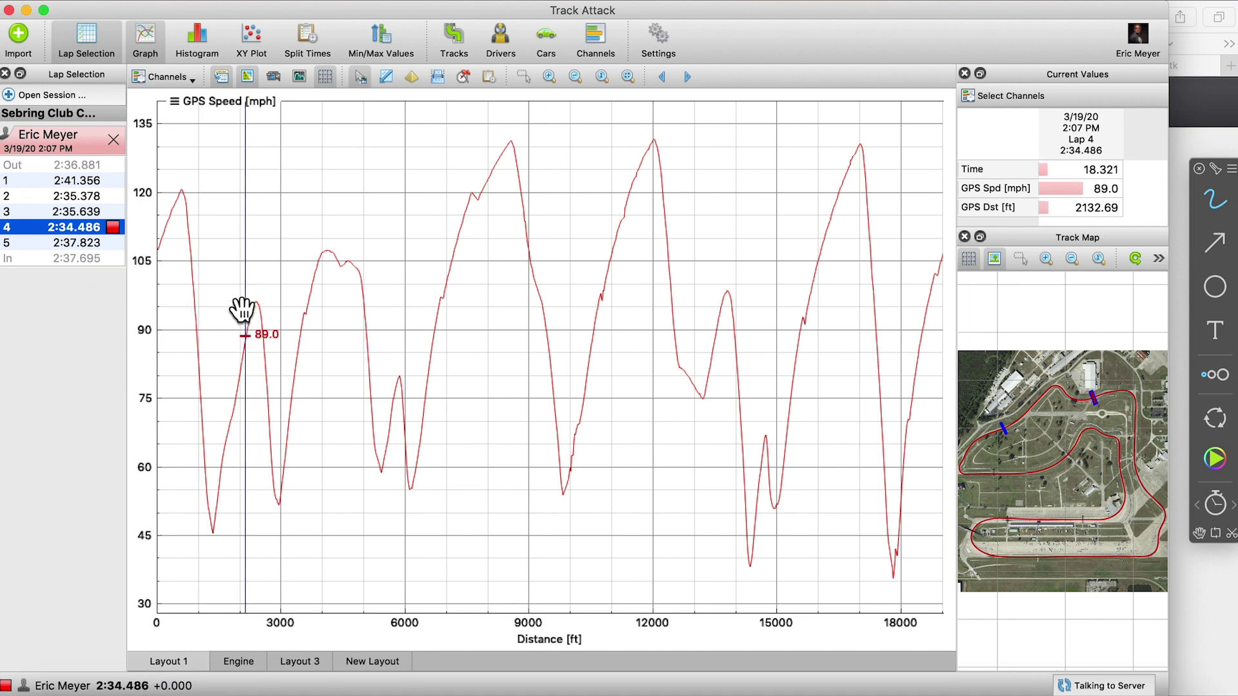
Graph lap 3 in place of lap 4 and return to lap 4.
{"action": "left_click", "coordinate": [104, 213]}
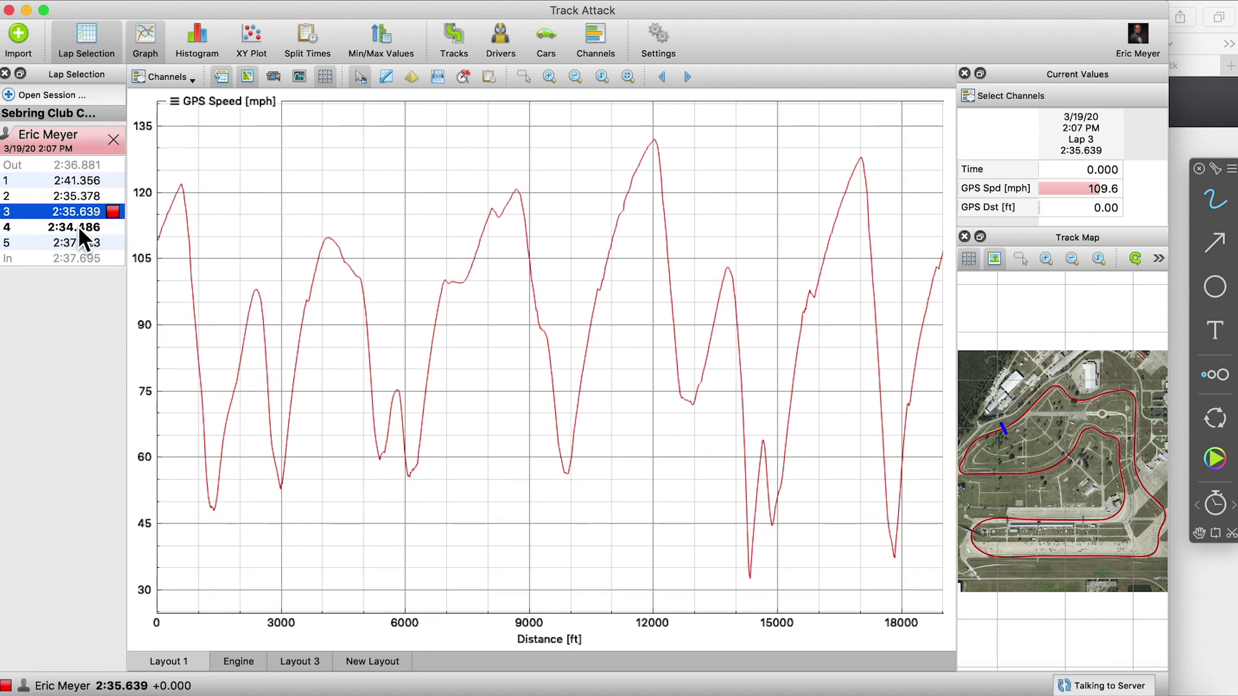
{"action": "left_click", "coordinate": [83, 228]}
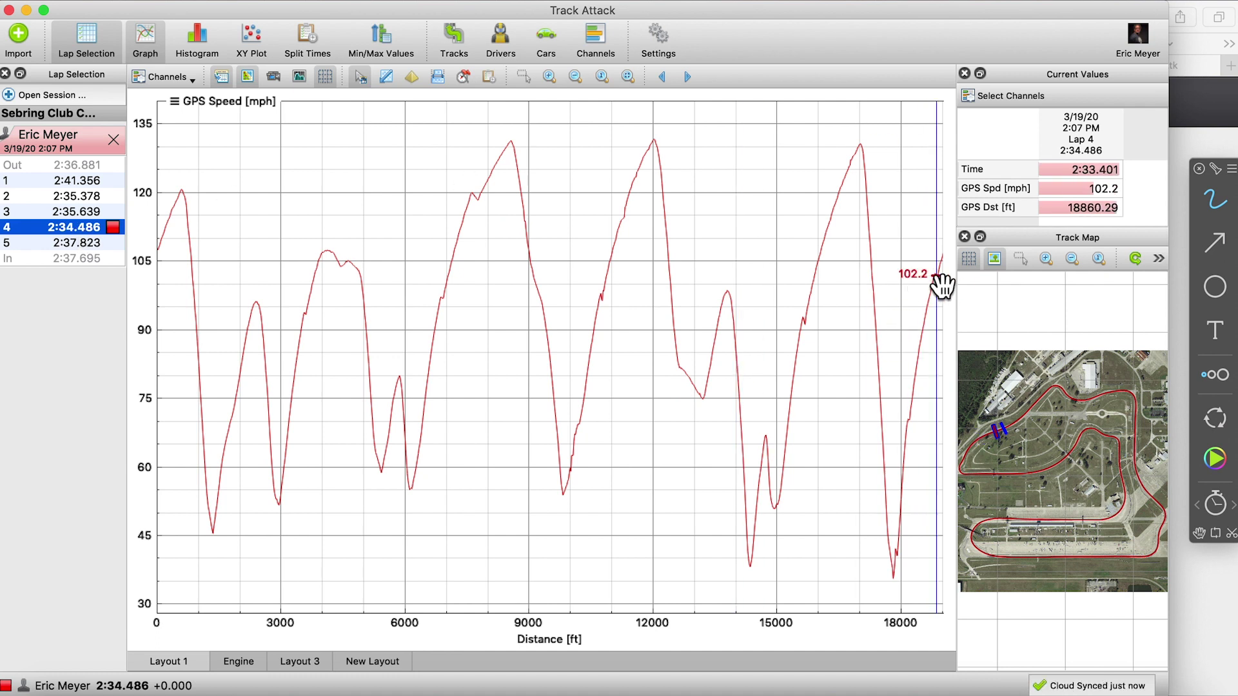
Widen the Current Values and Track Map area at the graph's expense, hiding and restoring the track map along the way.
{"action": "left_click_drag", "start_coordinate": [953, 285], "coordinate": [873, 303]}
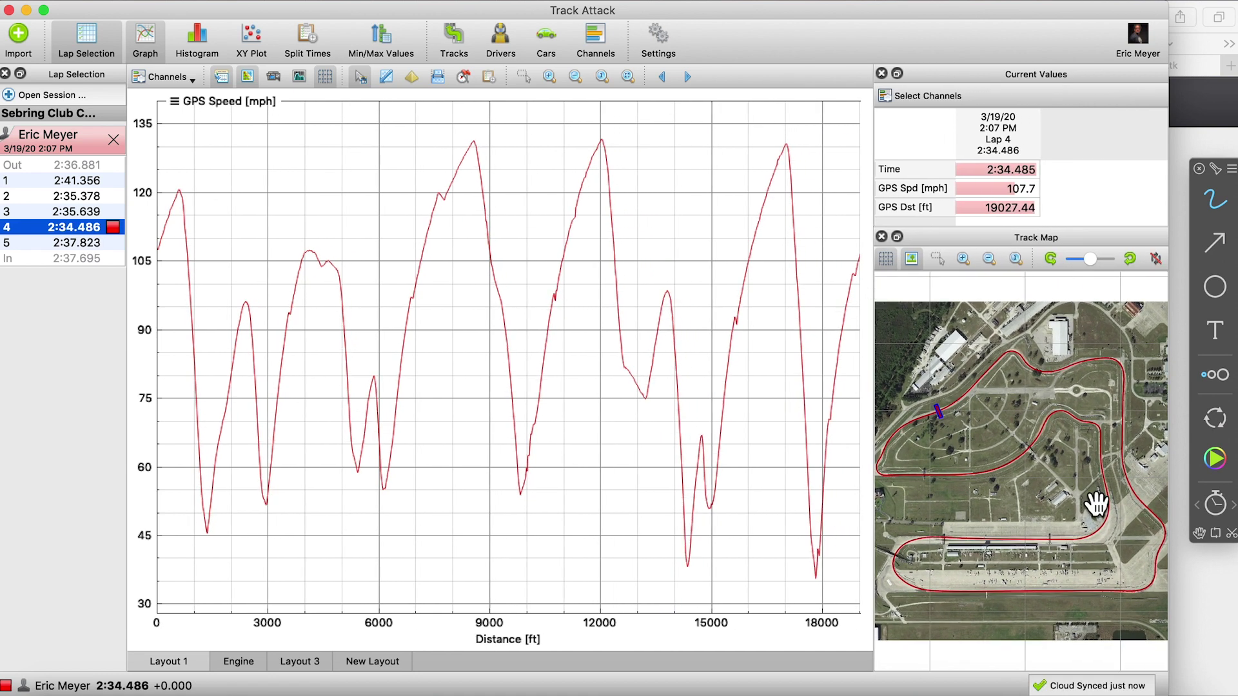
{"action": "left_click", "coordinate": [246, 75]}
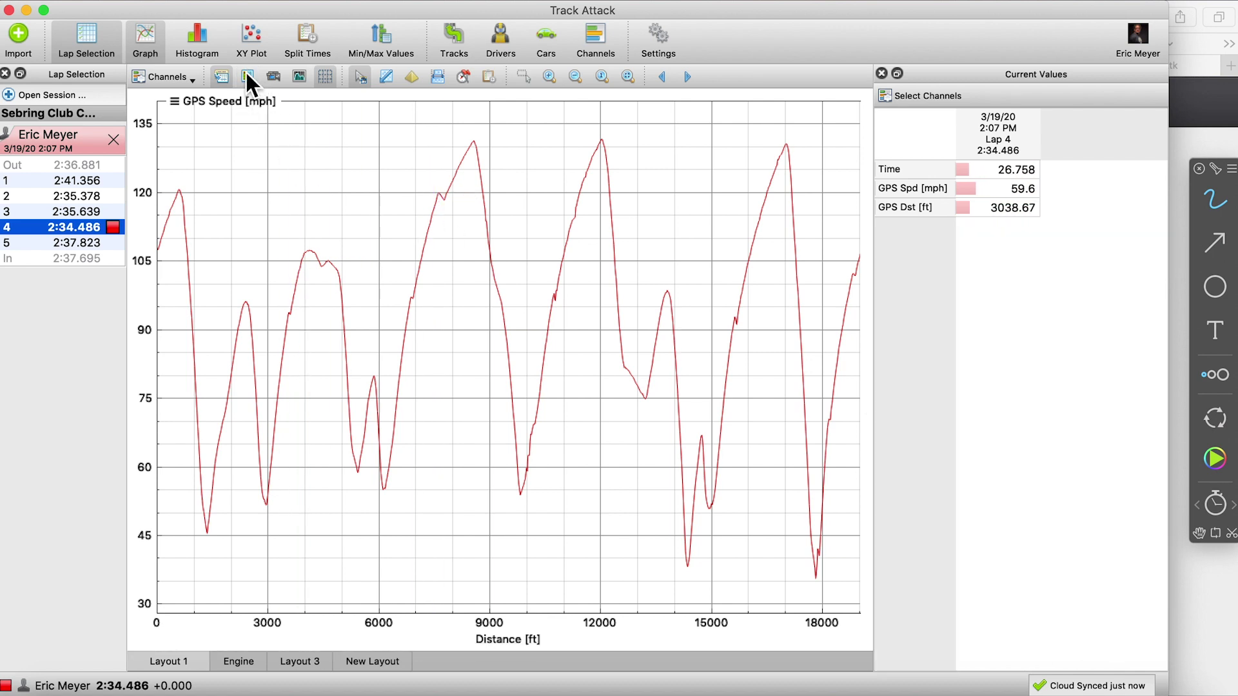
{"action": "left_click", "coordinate": [246, 74]}
{"action": "left_click", "coordinate": [246, 75]}
{"action": "left_click", "coordinate": [247, 75]}
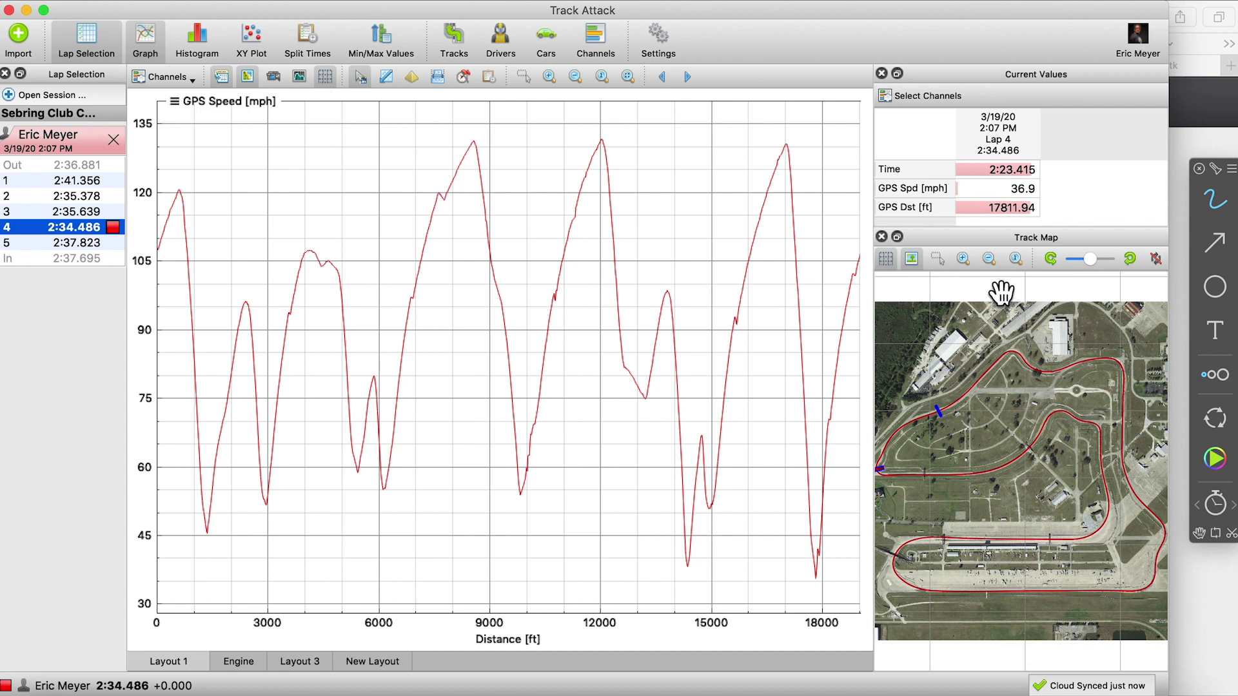
{"action": "mouse_move", "coordinate": [873, 304]}
{"action": "left_mouse_down"}
{"action": "mouse_move", "coordinate": [790, 310]}
{"action": "mouse_move", "coordinate": [859, 313]}
{"action": "left_mouse_up"}
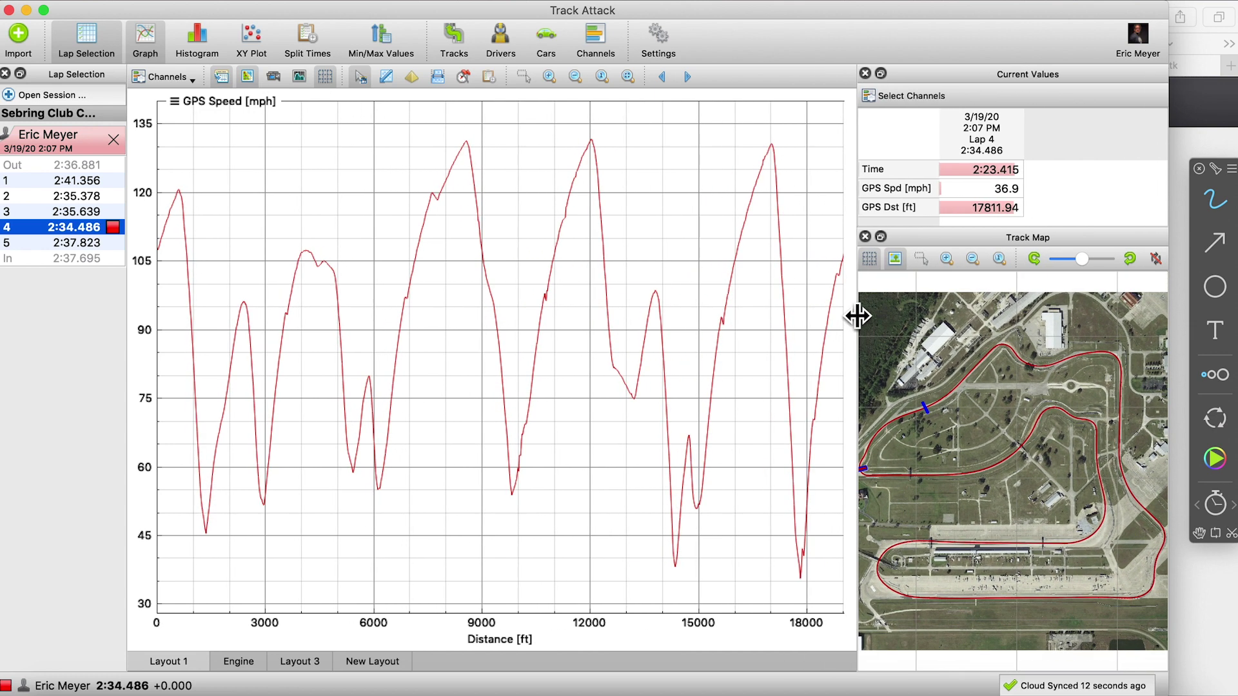
{"action": "left_click", "coordinate": [248, 75]}
{"action": "left_click", "coordinate": [247, 75]}
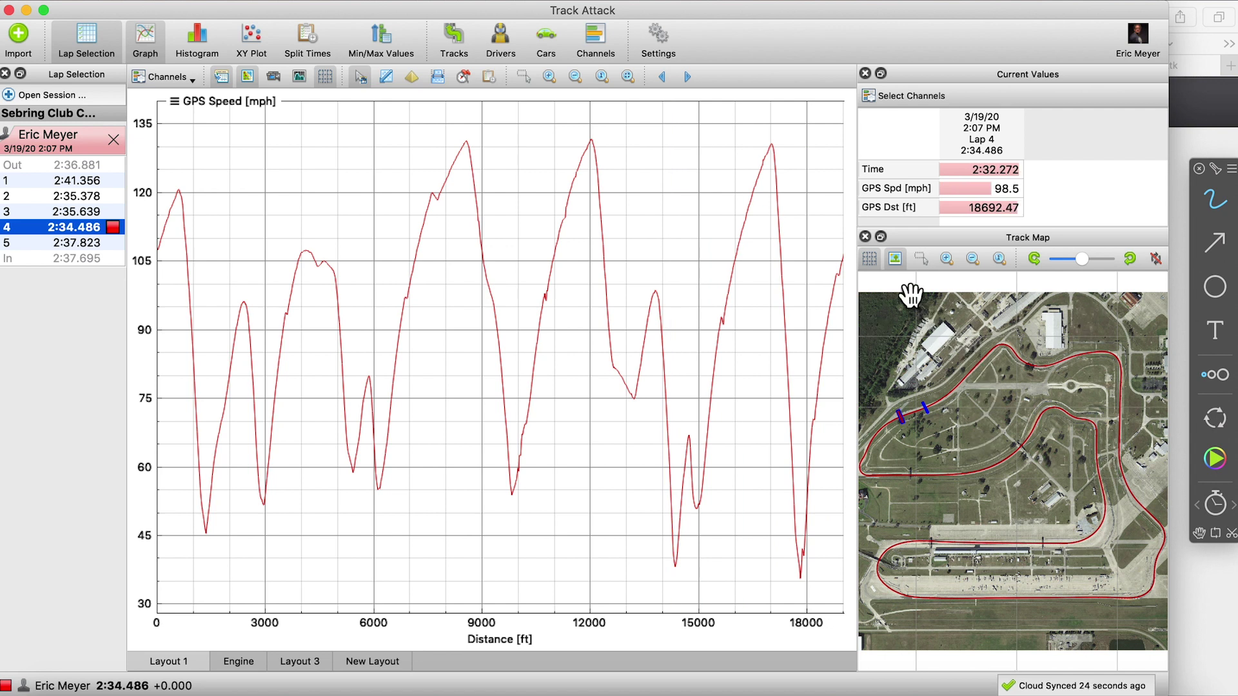
Give Current Values more height by shrinking the Track Map, hiding and restoring the map's satellite image.
{"action": "left_click", "coordinate": [898, 260]}
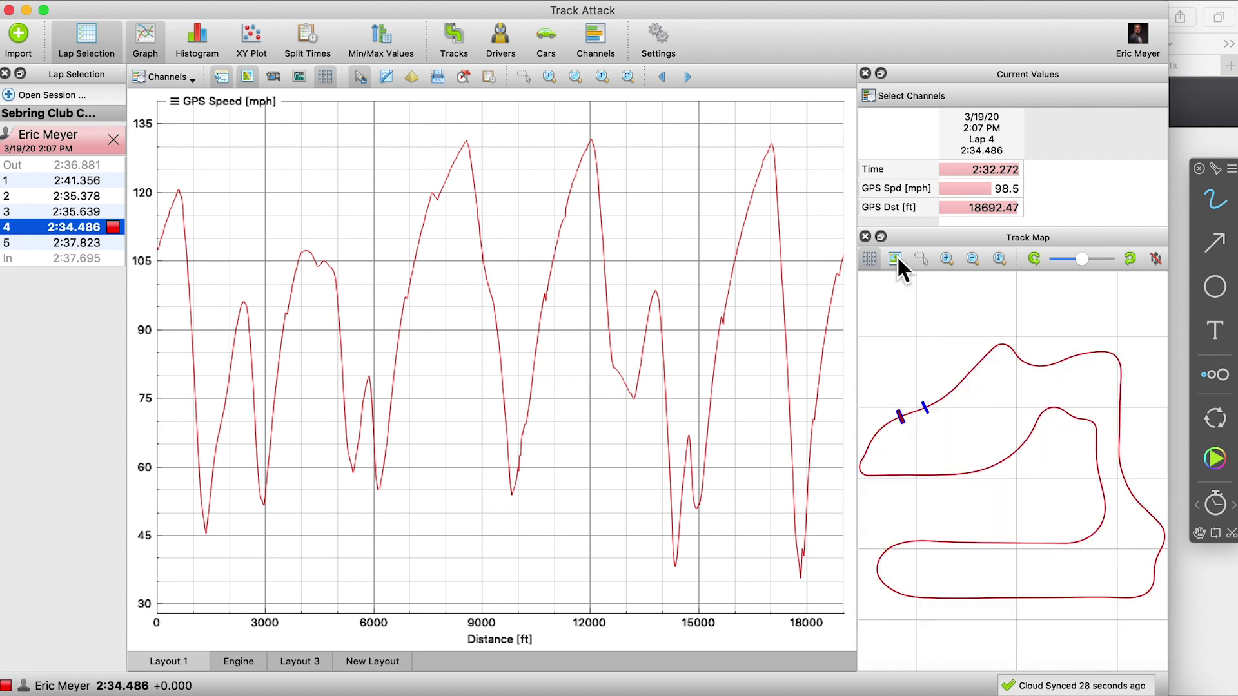
{"action": "left_click_drag", "start_coordinate": [1088, 262], "coordinate": [1081, 262]}
{"action": "left_click_drag", "start_coordinate": [957, 229], "coordinate": [959, 293]}
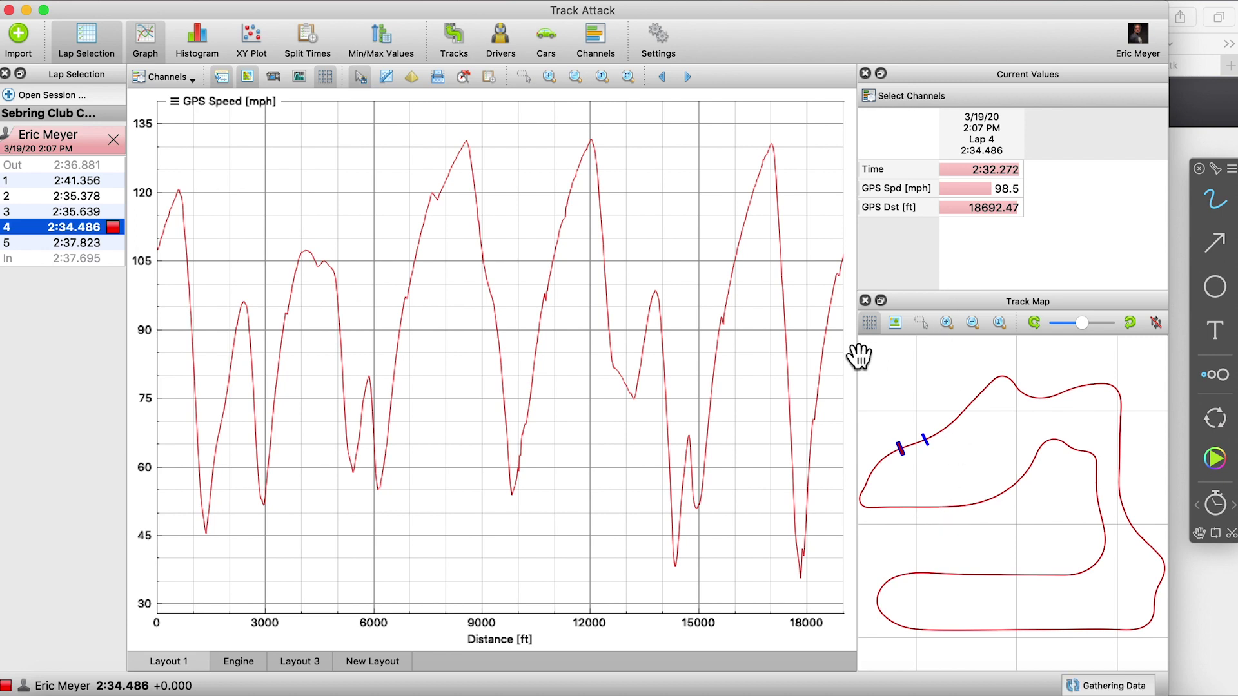
{"action": "left_click", "coordinate": [896, 322]}
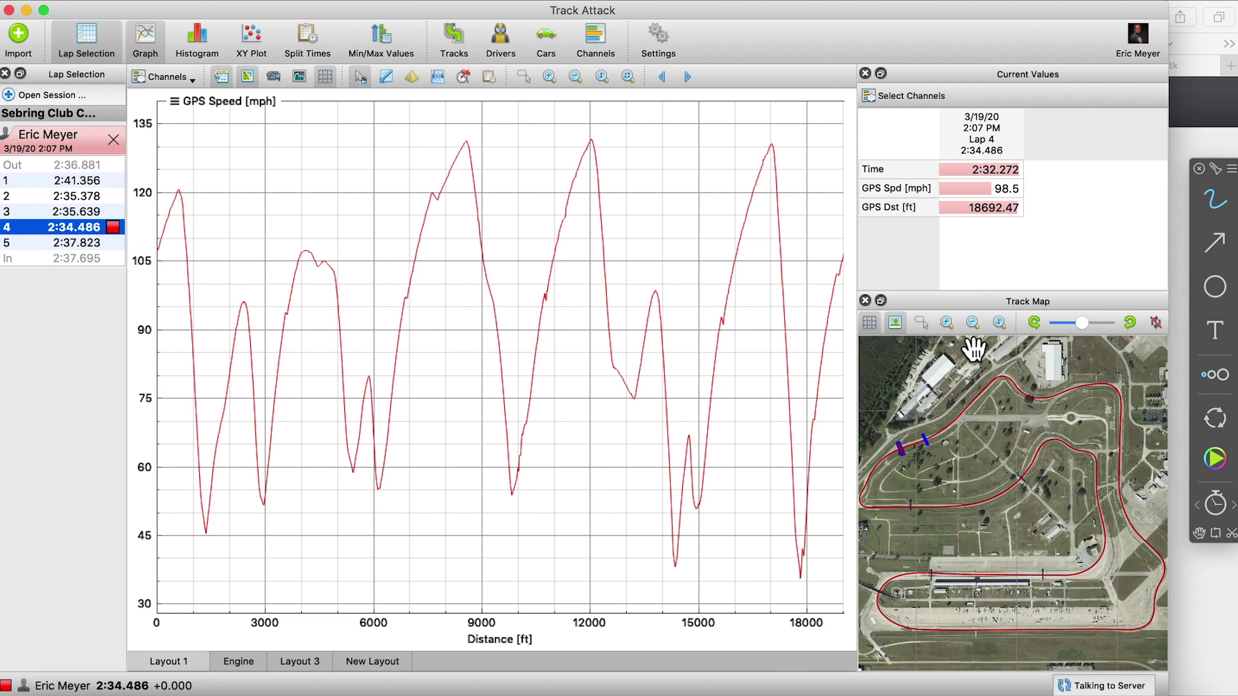
Examine the satellite track map up close along the circuit and fit the whole track back into view.
{"action": "left_click", "coordinate": [946, 322]}
{"action": "left_click", "coordinate": [947, 321]}
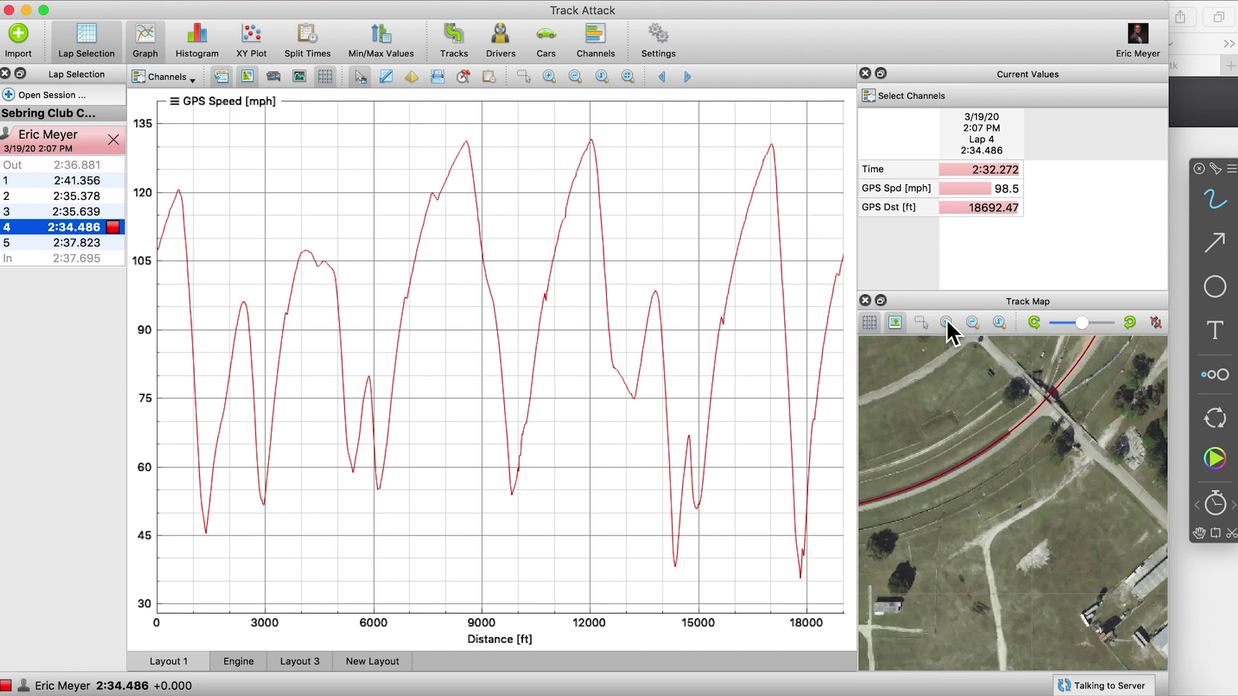
{"action": "left_click_drag", "start_coordinate": [1057, 471], "coordinate": [939, 624]}
{"action": "mouse_move", "coordinate": [1058, 417]}
{"action": "left_mouse_down"}
{"action": "mouse_move", "coordinate": [1009, 470]}
{"action": "mouse_move", "coordinate": [1031, 503]}
{"action": "mouse_move", "coordinate": [987, 404]}
{"action": "mouse_move", "coordinate": [905, 425]}
{"action": "mouse_move", "coordinate": [959, 428]}
{"action": "mouse_move", "coordinate": [1064, 505]}
{"action": "mouse_move", "coordinate": [995, 417]}
{"action": "mouse_move", "coordinate": [1016, 392]}
{"action": "mouse_move", "coordinate": [1044, 536]}
{"action": "mouse_move", "coordinate": [1023, 520]}
{"action": "mouse_move", "coordinate": [1059, 354]}
{"action": "mouse_move", "coordinate": [1072, 396]}
{"action": "mouse_move", "coordinate": [973, 542]}
{"action": "mouse_move", "coordinate": [1109, 373]}
{"action": "mouse_move", "coordinate": [1108, 420]}
{"action": "mouse_move", "coordinate": [978, 387]}
{"action": "mouse_move", "coordinate": [1008, 443]}
{"action": "mouse_move", "coordinate": [1163, 429]}
{"action": "mouse_move", "coordinate": [997, 406]}
{"action": "mouse_move", "coordinate": [1050, 424]}
{"action": "left_mouse_up"}
{"action": "scroll", "coordinate": [1108, 387], "scroll_direction": "down", "scroll_amount": 3}
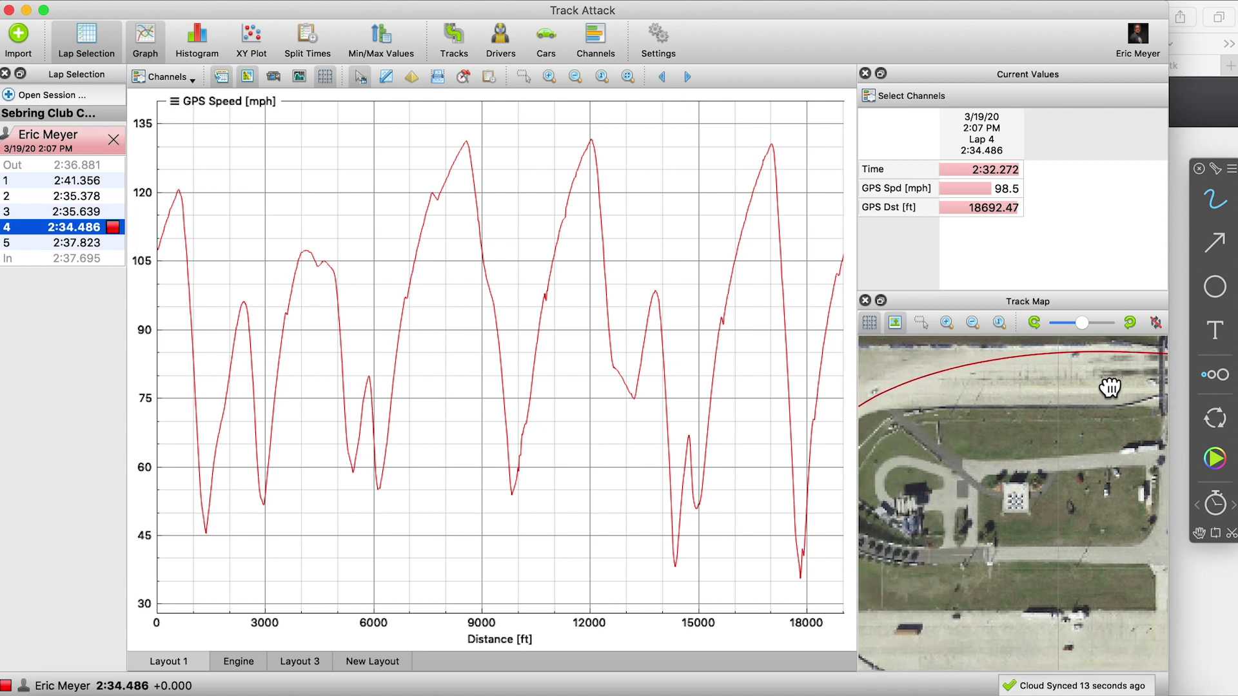
{"action": "scroll", "coordinate": [1084, 362], "scroll_direction": "up", "scroll_amount": 3}
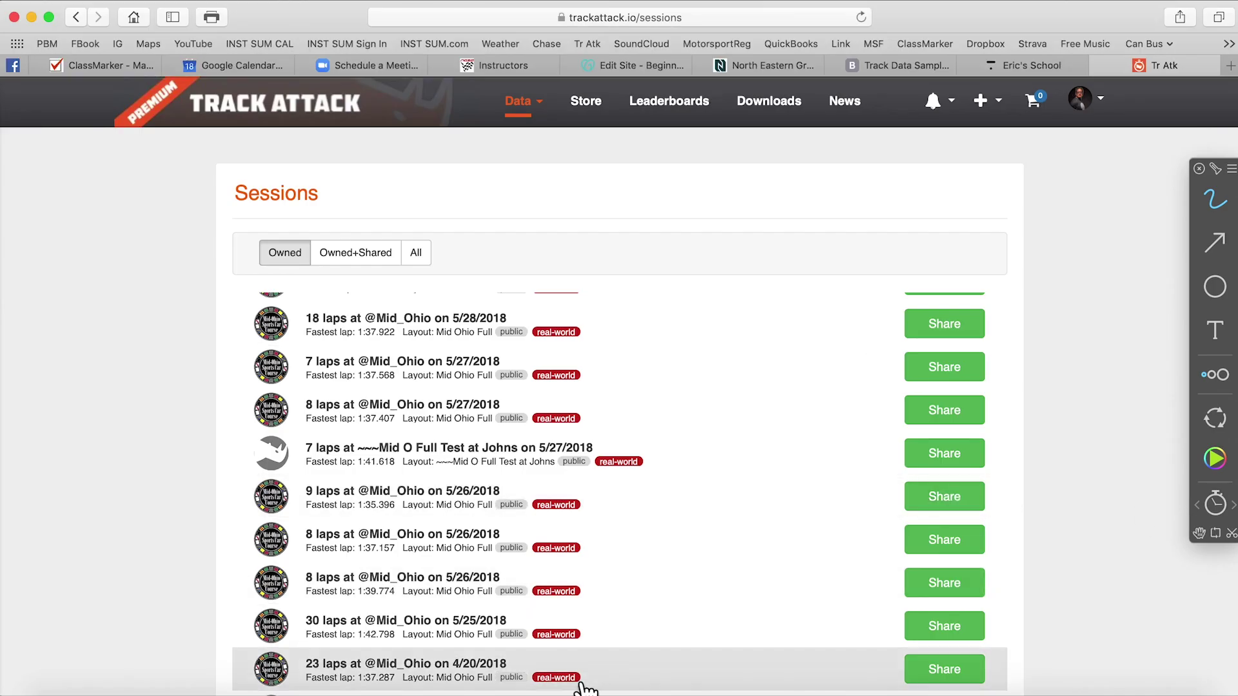
{"action": "left_click", "coordinate": [544, 687]}
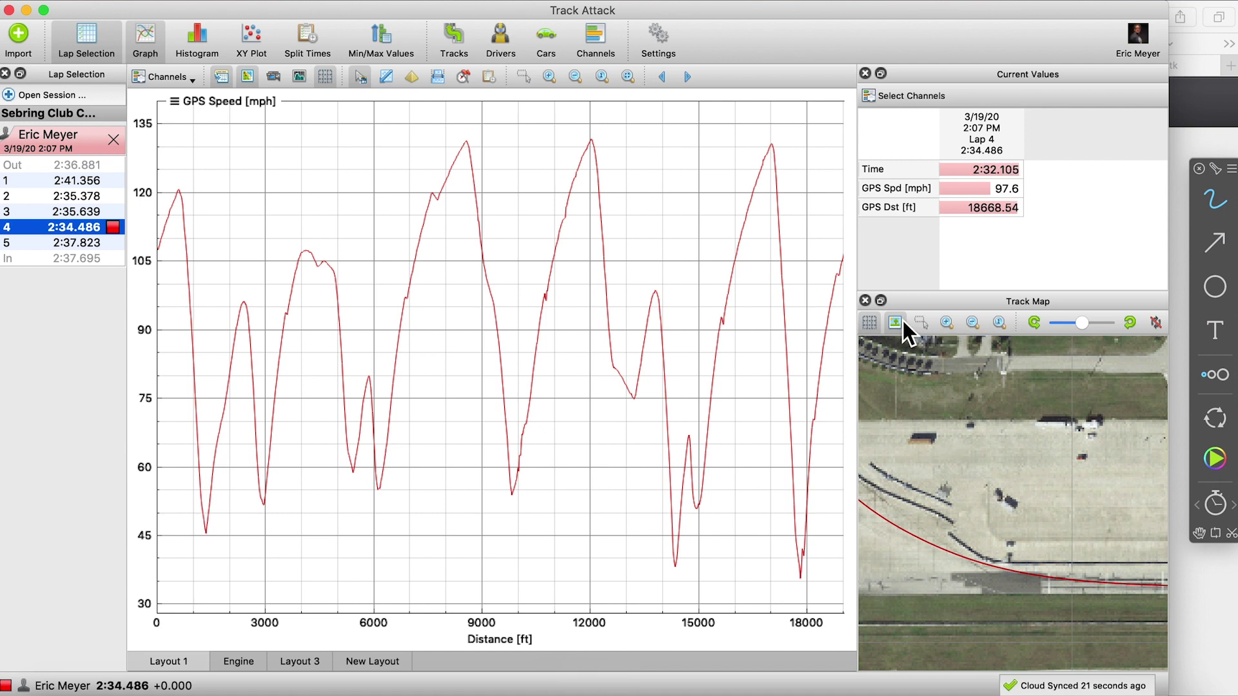
{"action": "left_click", "coordinate": [999, 322]}
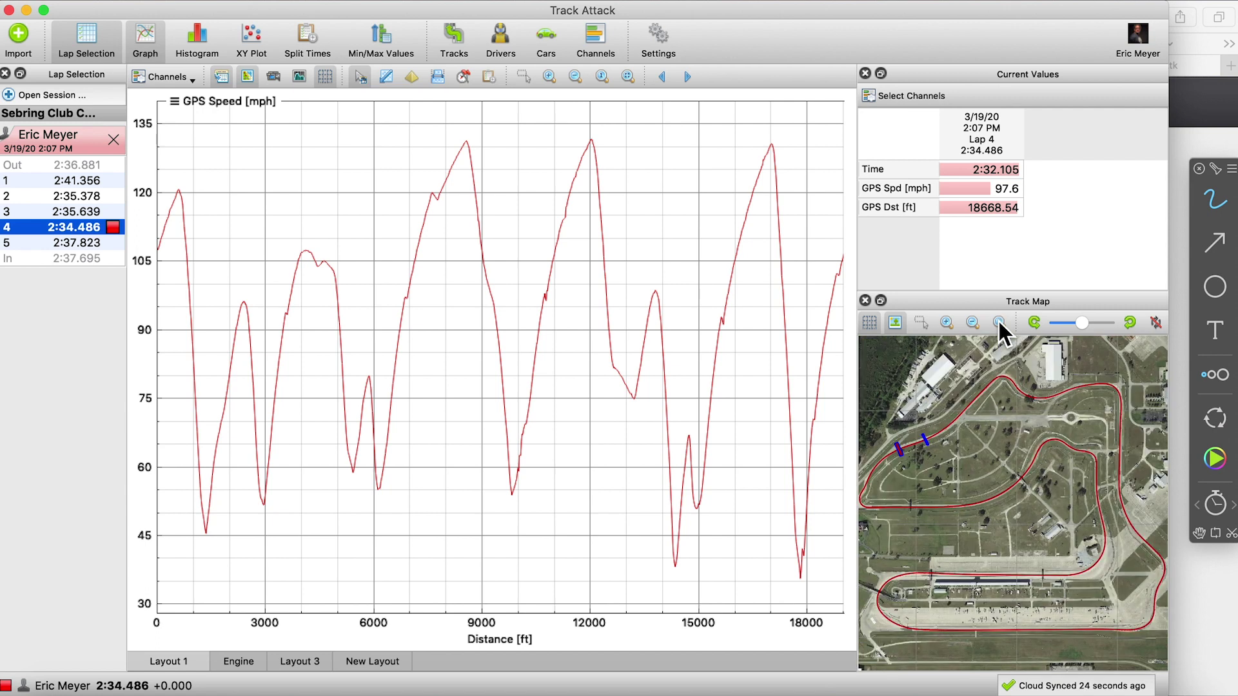
Toggle the track map's satellite image and the grid lines off and back on.
{"action": "left_click", "coordinate": [897, 322]}
{"action": "left_click", "coordinate": [896, 323]}
{"action": "left_click", "coordinate": [867, 321]}
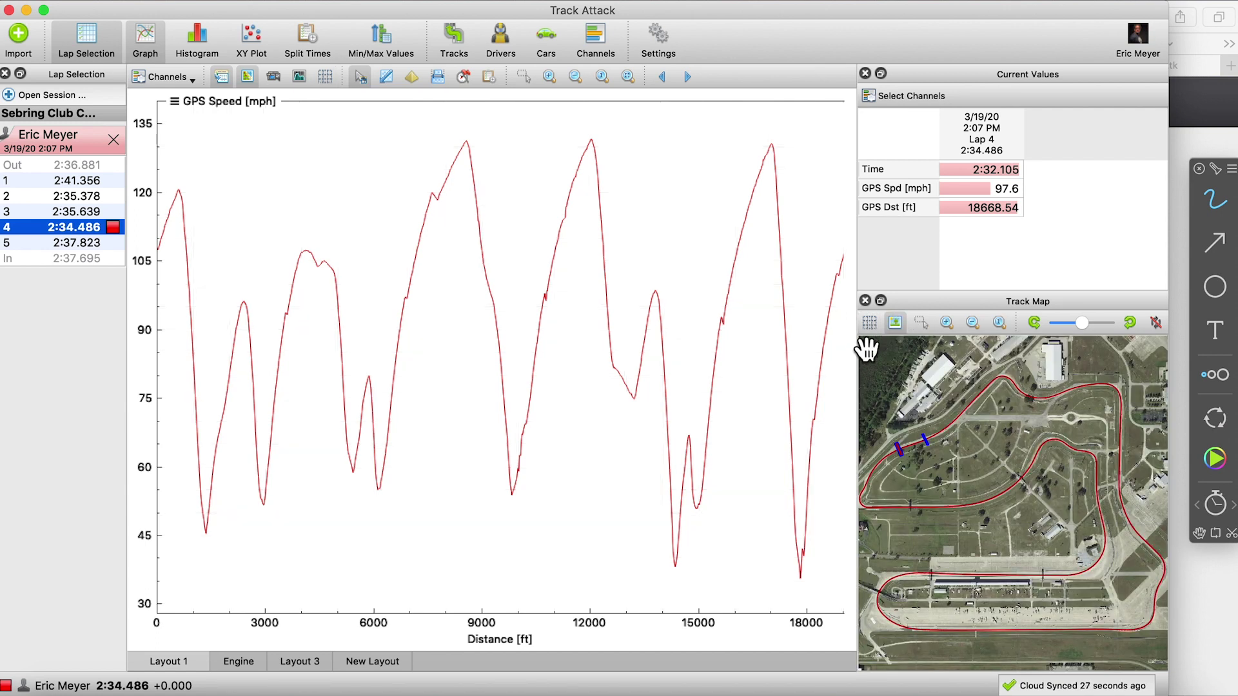
{"action": "left_click", "coordinate": [867, 322]}
{"action": "left_click", "coordinate": [868, 321]}
{"action": "left_click", "coordinate": [868, 322]}
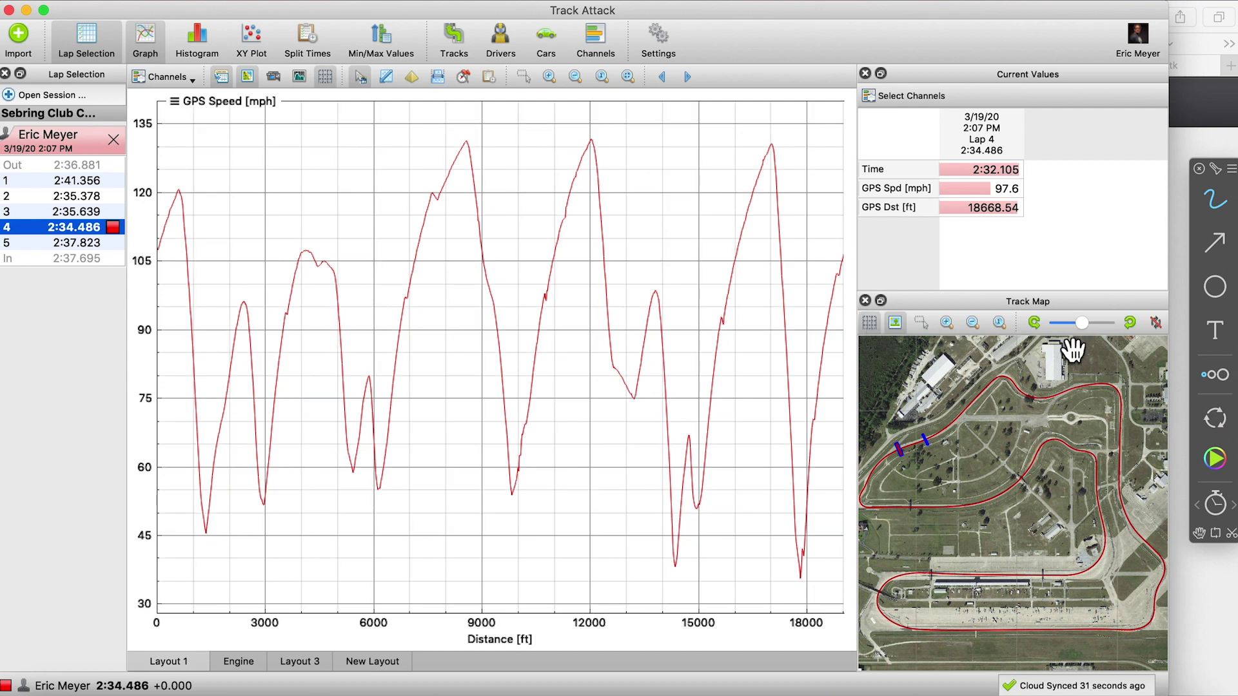
Hide and restore the track map, and switch the dark background on and off again.
{"action": "left_click", "coordinate": [246, 76]}
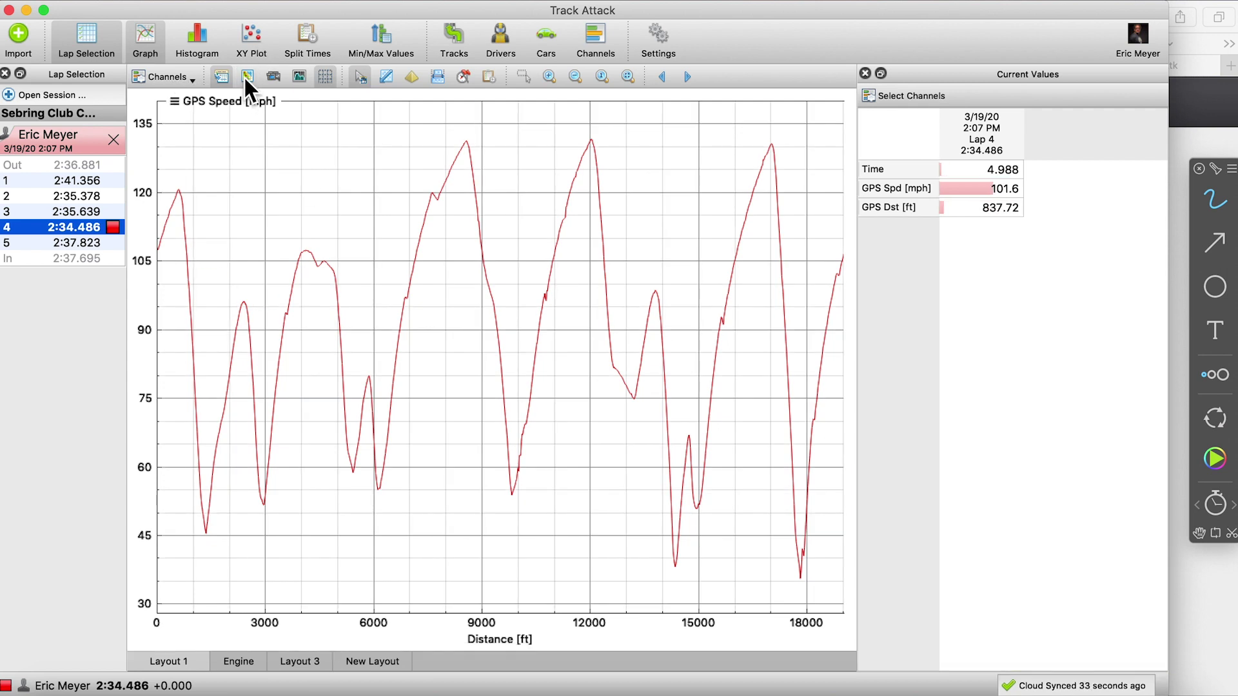
{"action": "left_click", "coordinate": [246, 76]}
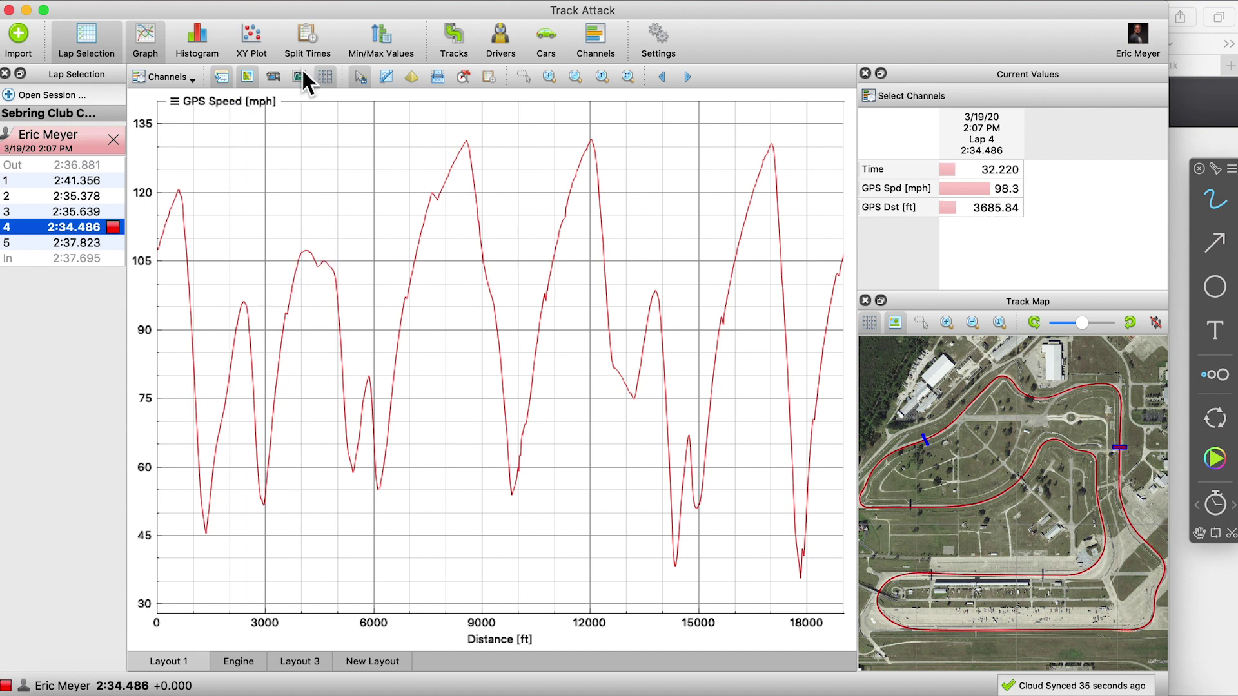
{"action": "left_click", "coordinate": [299, 76]}
{"action": "left_click", "coordinate": [299, 76]}
Hide and restore the speed graph's grid lines twice, leaving them visible.
{"action": "left_click", "coordinate": [324, 75]}
{"action": "left_click", "coordinate": [324, 75]}
{"action": "left_click", "coordinate": [323, 75]}
{"action": "left_click", "coordinate": [325, 77]}
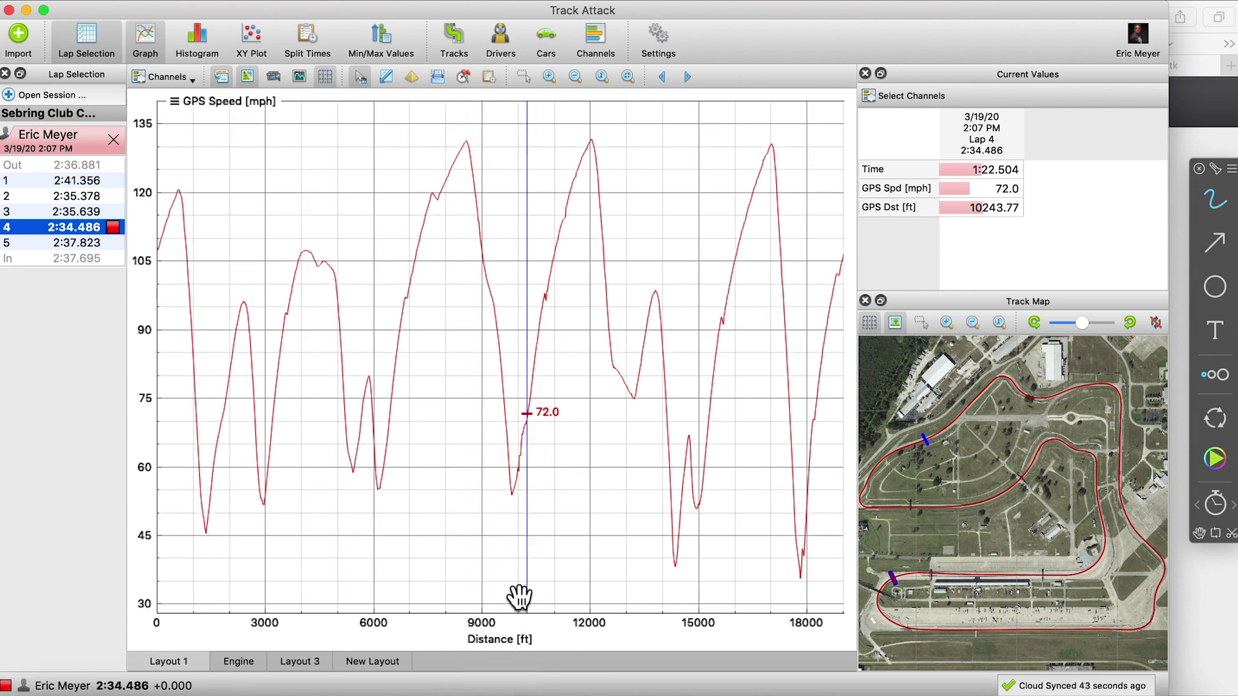
Switch the speed graph's horizontal axis from distance to time and back to distance.
{"action": "left_click", "coordinate": [1215, 168]}
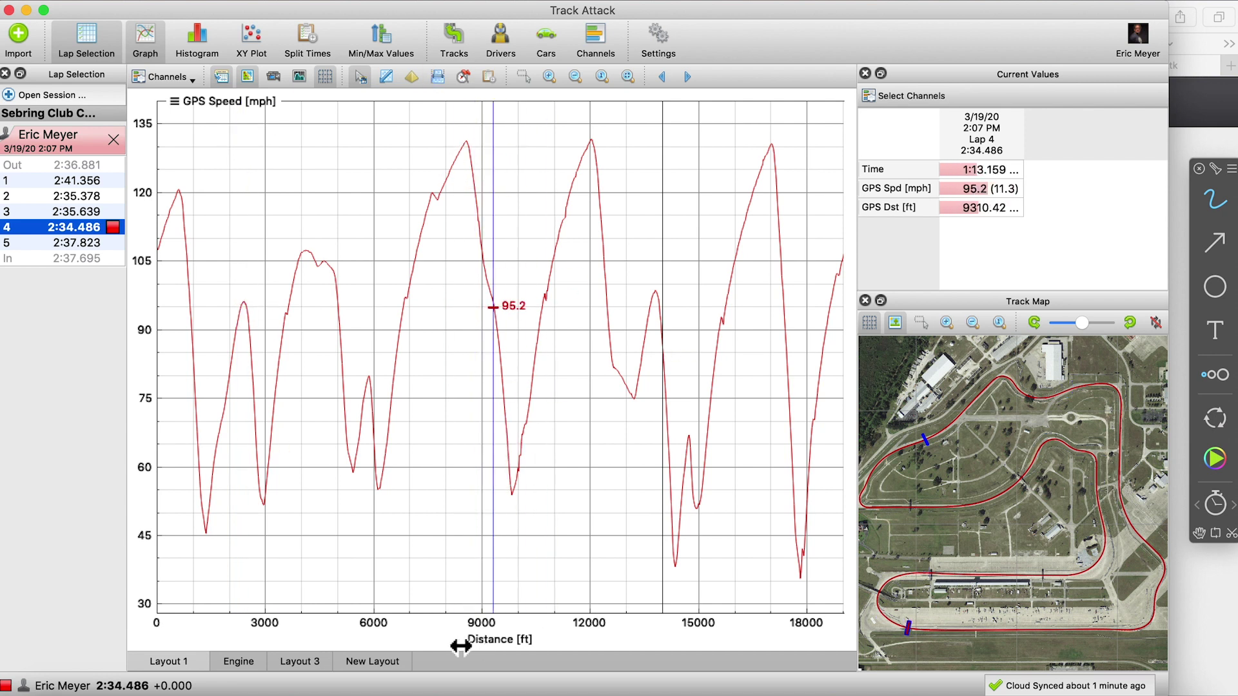
{"action": "left_click", "coordinate": [463, 76]}
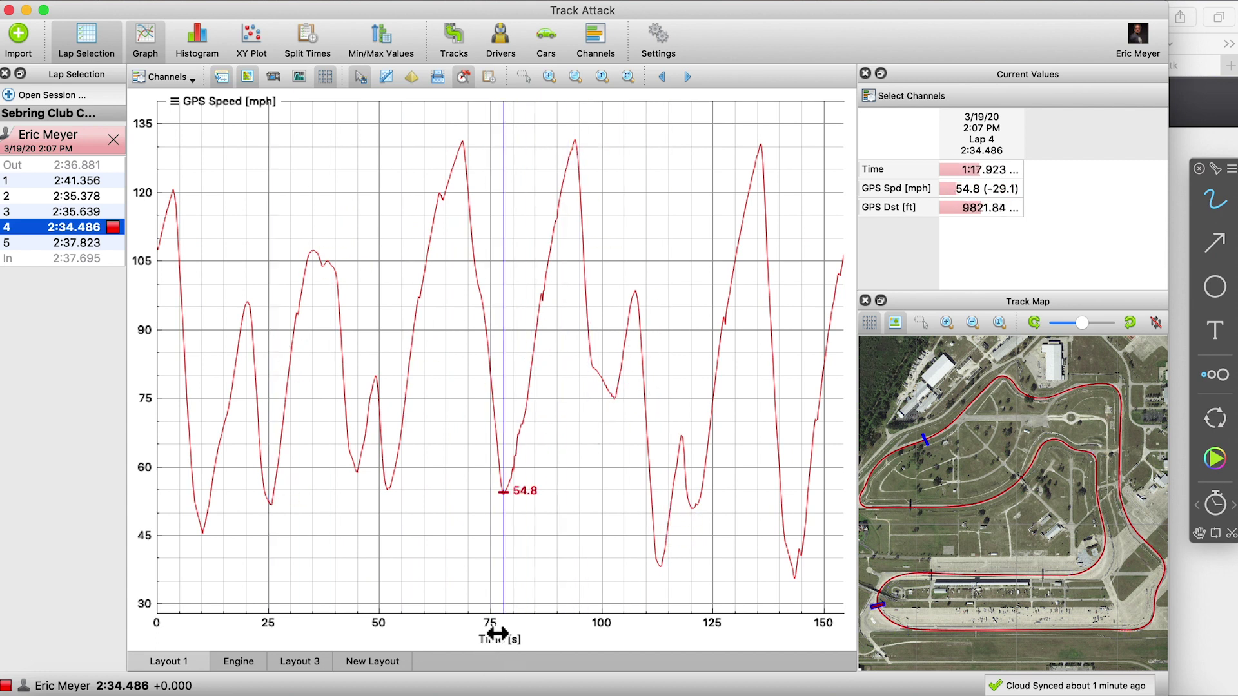
{"action": "left_click", "coordinate": [462, 76]}
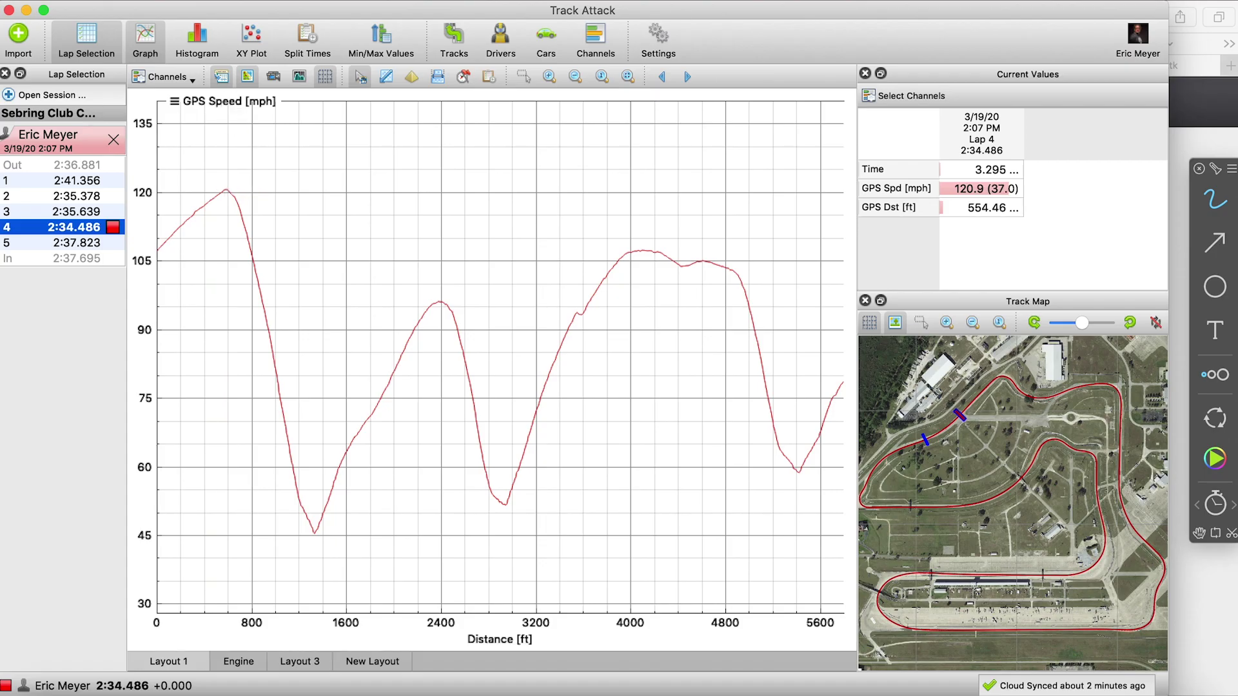
Open the graph's channel choices and pick GPS Speed.
{"action": "left_click", "coordinate": [1217, 169]}
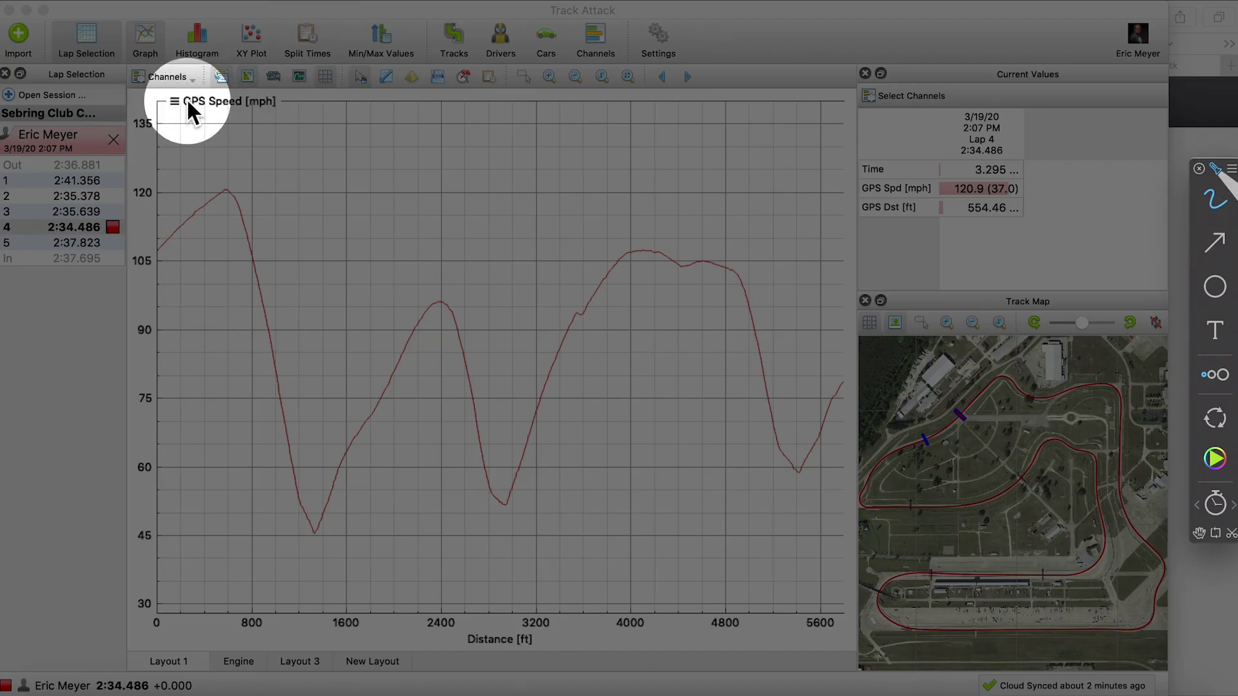
{"action": "key", "text": "Escape"}
{"action": "left_click", "coordinate": [165, 74]}
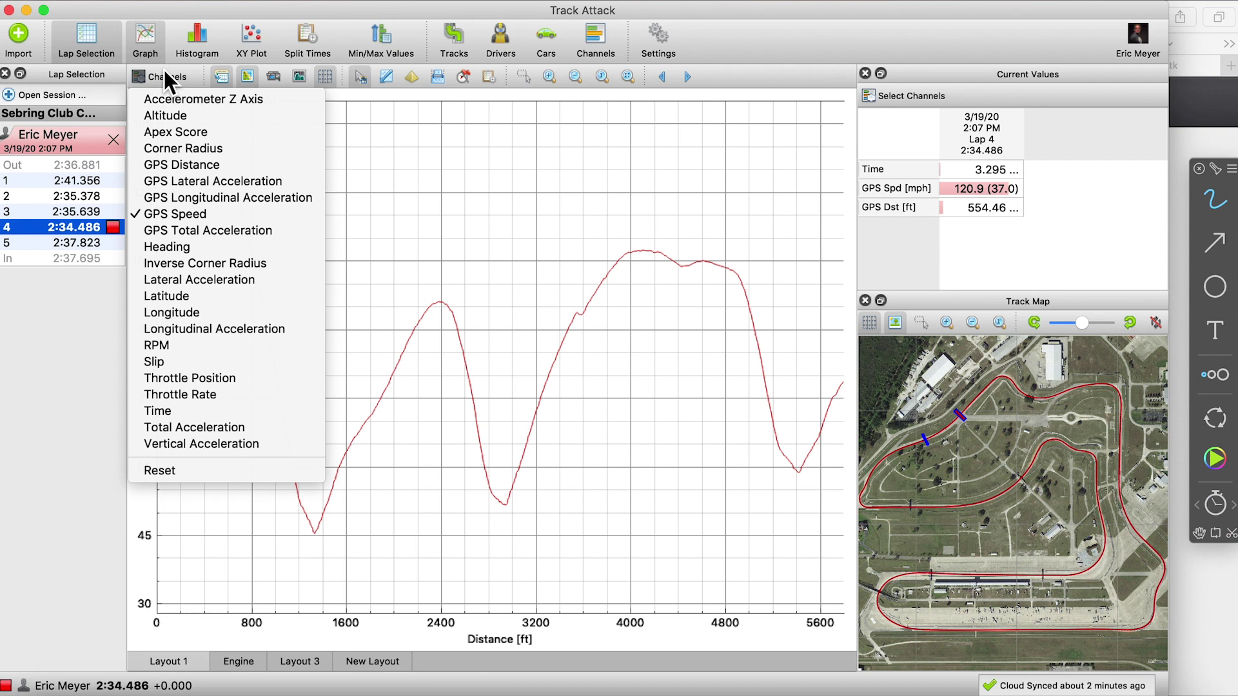
{"action": "left_click", "coordinate": [152, 219]}
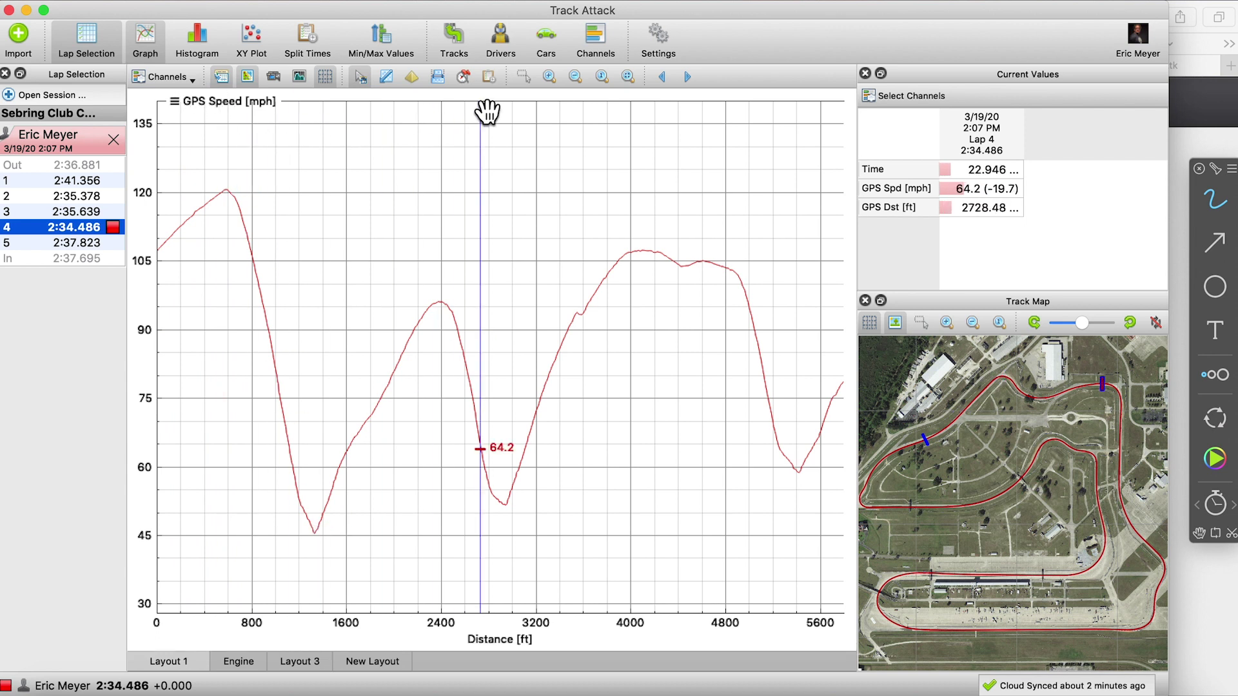
Open the channel settings and look through the list of available data channels.
{"action": "left_click", "coordinate": [595, 37]}
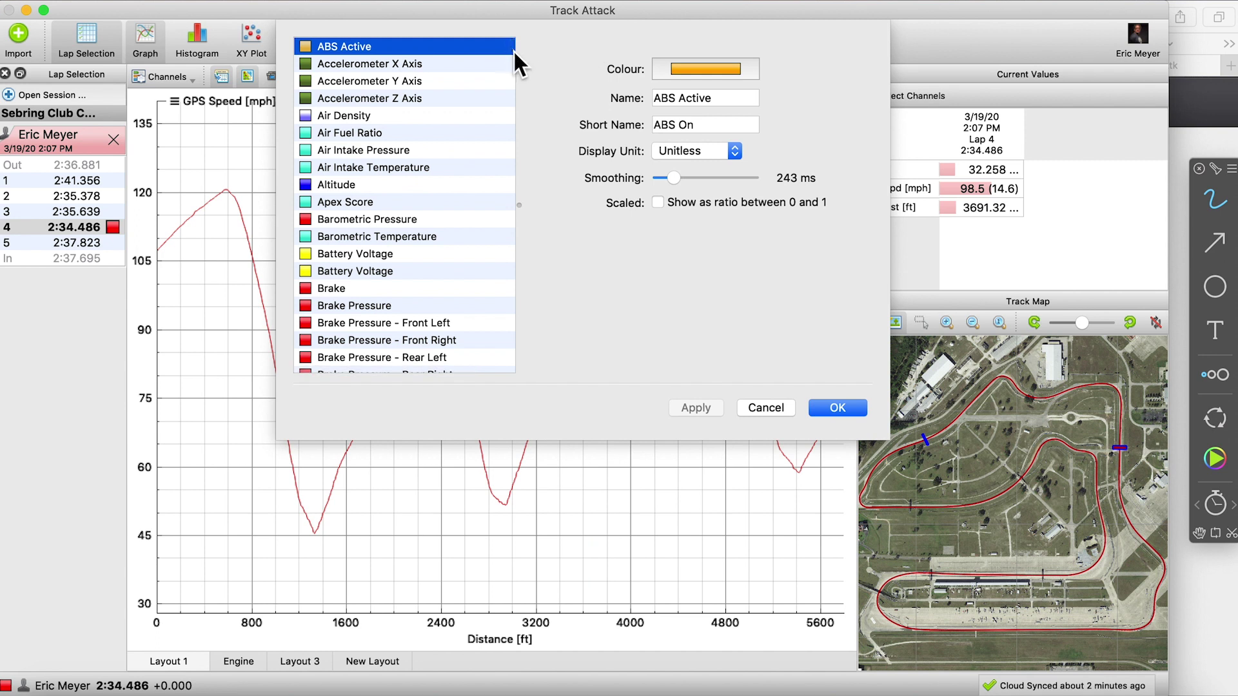
{"action": "scroll", "coordinate": [366, 208], "scroll_direction": "down", "scroll_amount": 10}
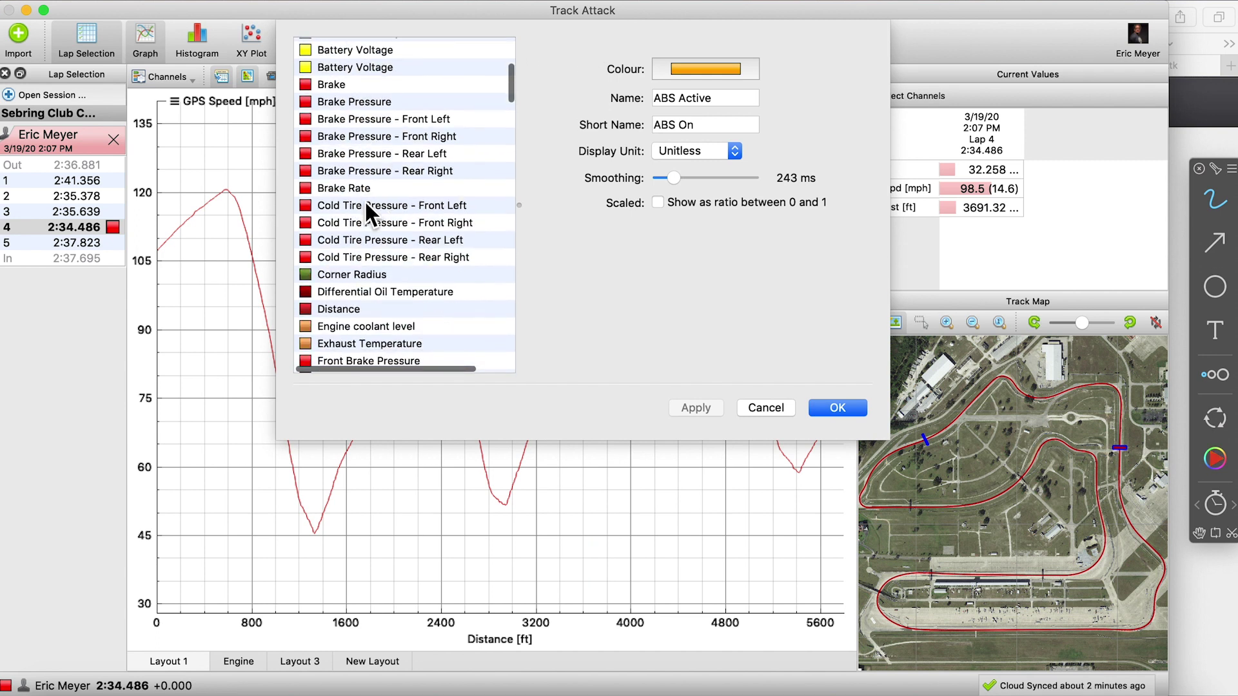
{"action": "scroll", "coordinate": [366, 205], "scroll_direction": "down", "scroll_amount": 3}
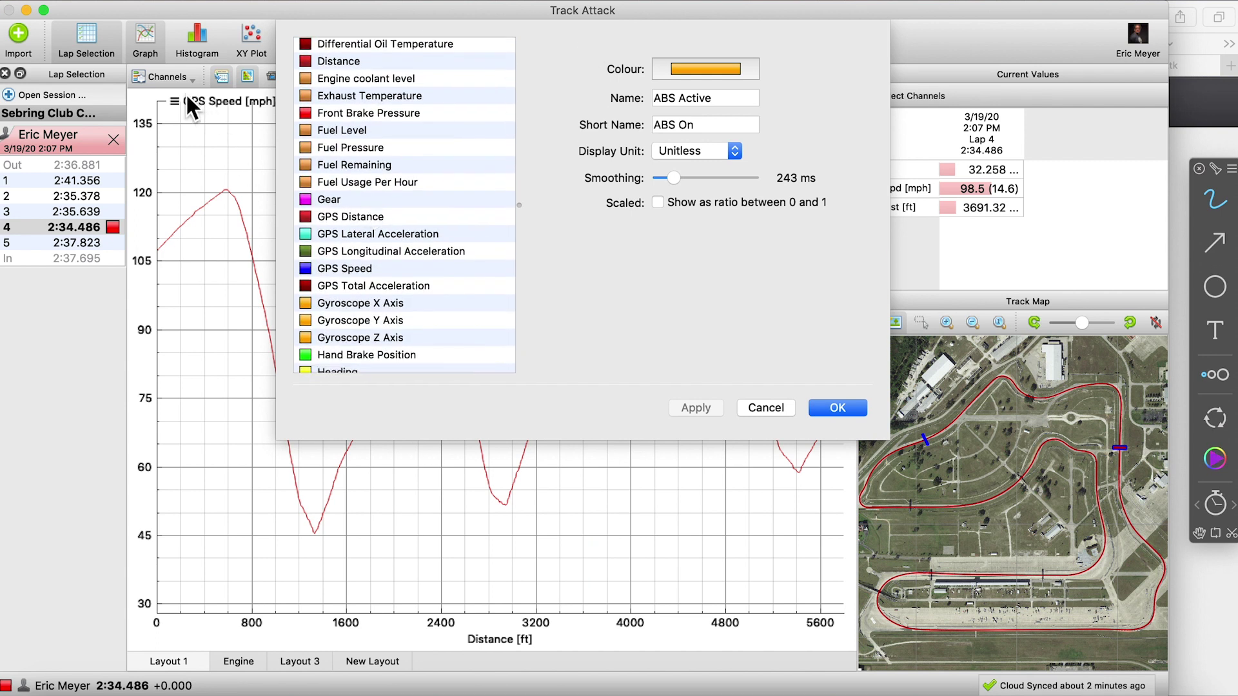
{"action": "scroll", "coordinate": [400, 252], "scroll_direction": "down", "scroll_amount": 1}
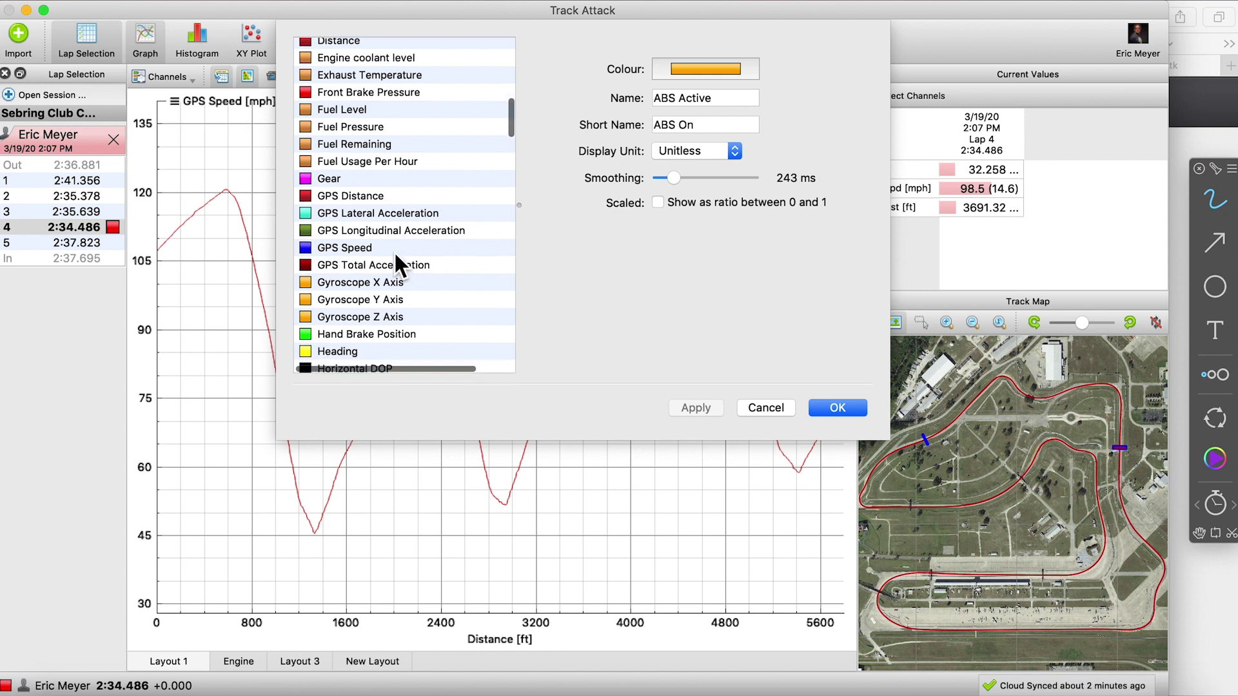
{"action": "scroll", "coordinate": [357, 247], "scroll_direction": "down", "scroll_amount": 15}
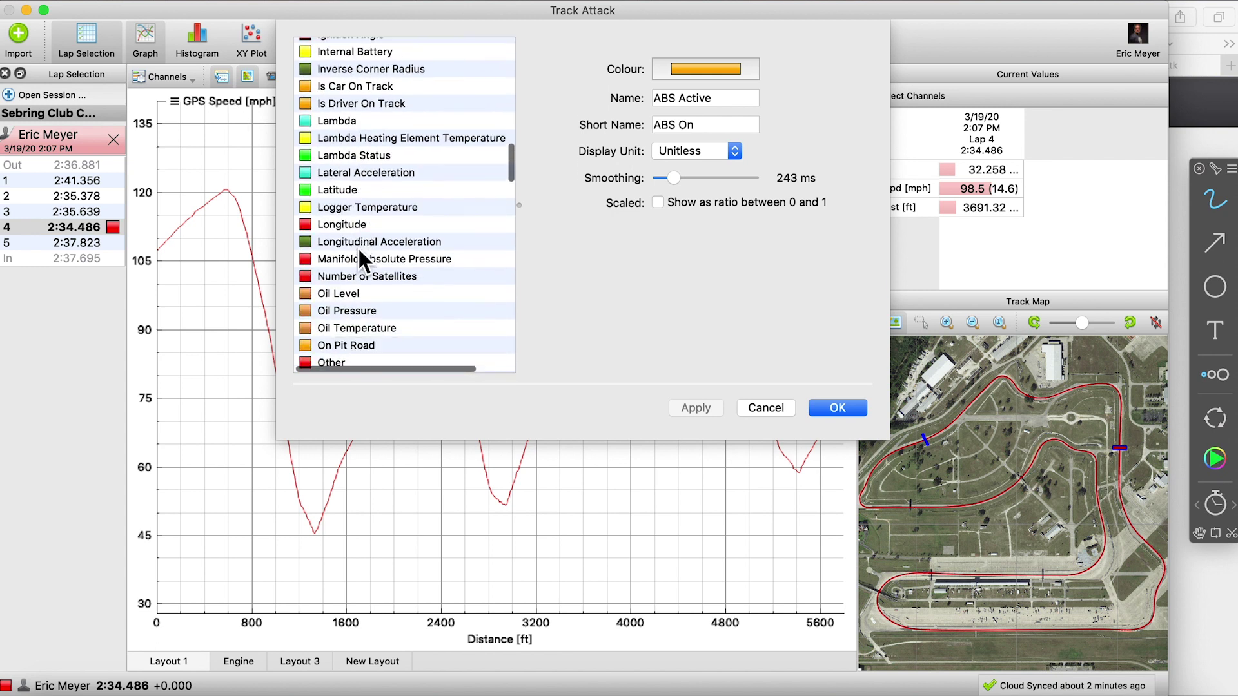
{"action": "scroll", "coordinate": [357, 247], "scroll_direction": "down", "scroll_amount": 3}
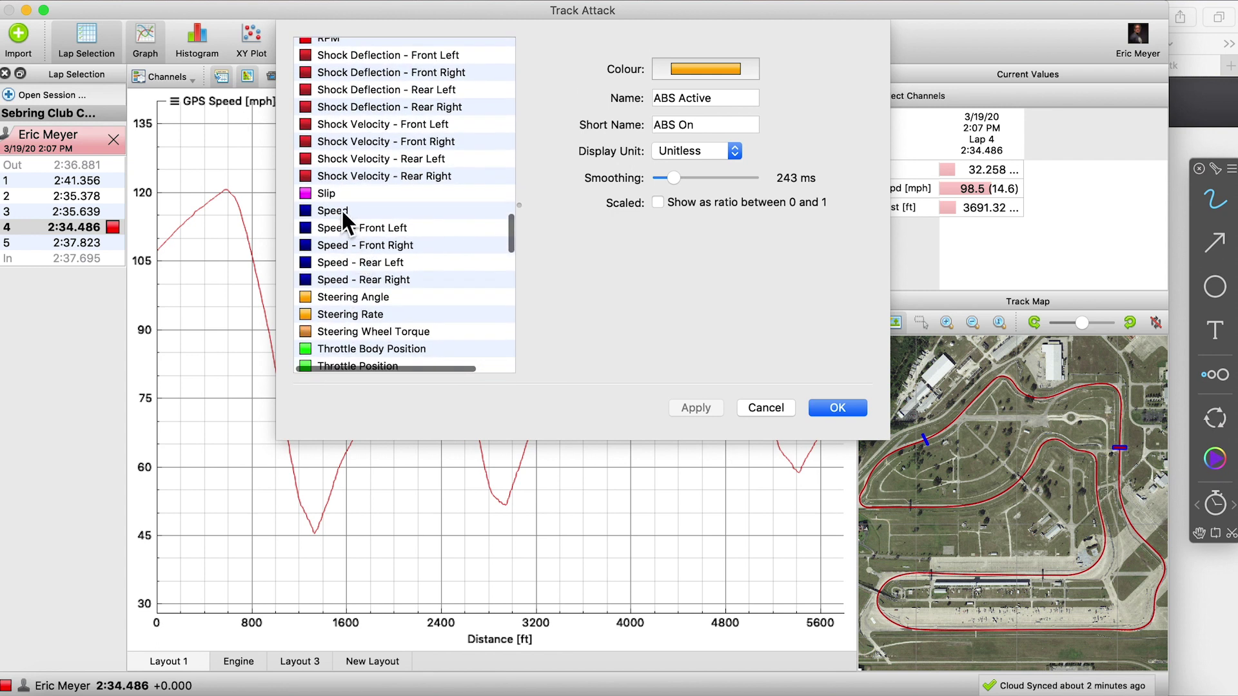
{"action": "scroll", "coordinate": [352, 203], "scroll_direction": "up", "scroll_amount": 1}
{"action": "scroll", "coordinate": [353, 206], "scroll_direction": "up", "scroll_amount": 20}
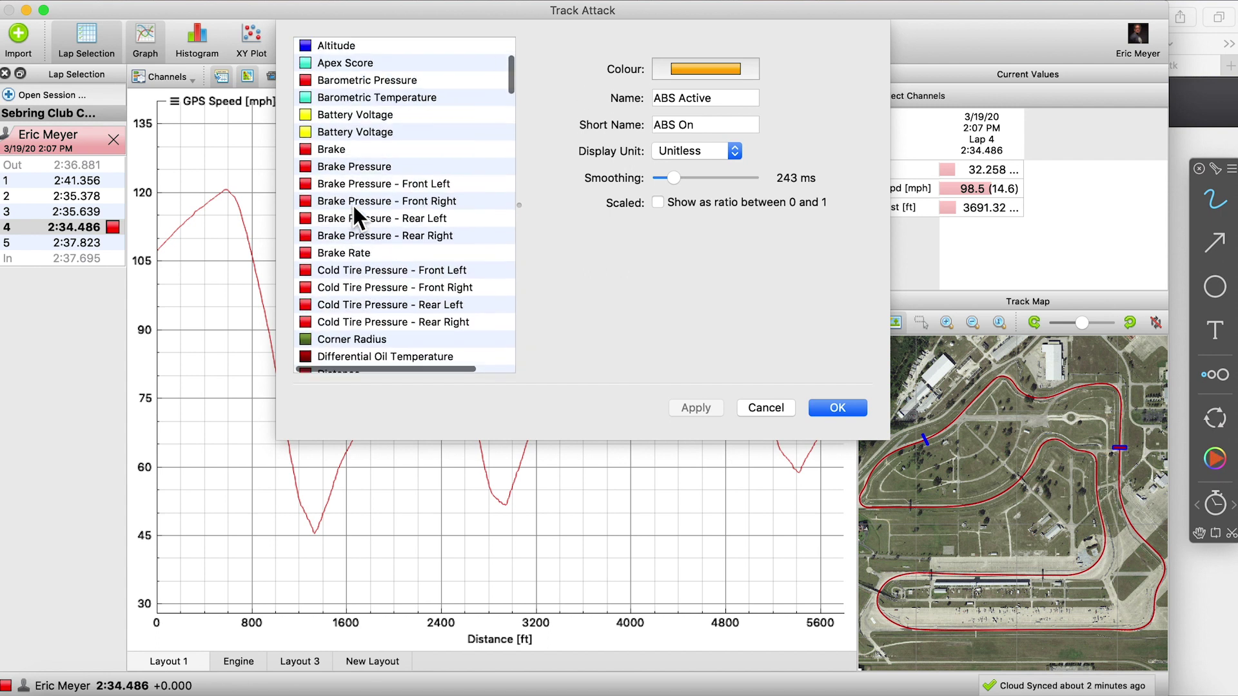
Set the GPS Speed channel's display unit to kilometers per hour and apply it.
{"action": "scroll", "coordinate": [354, 208], "scroll_direction": "down", "scroll_amount": 10}
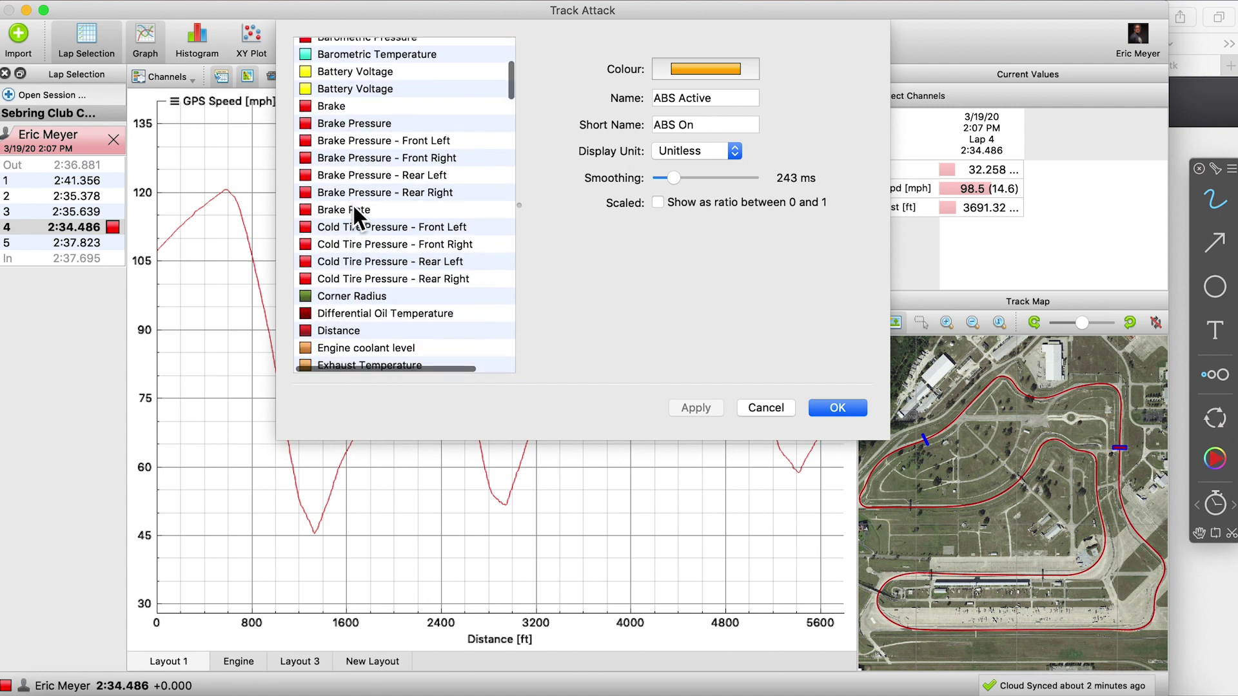
{"action": "scroll", "coordinate": [352, 203], "scroll_direction": "up", "scroll_amount": 1}
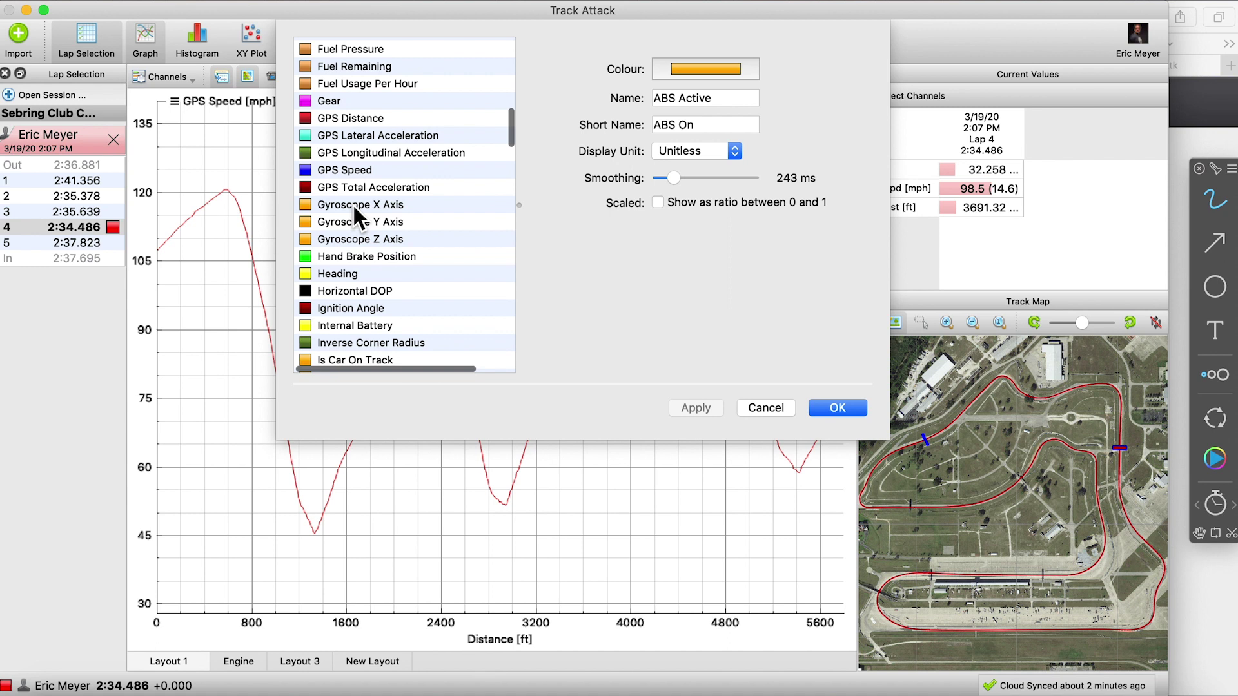
{"action": "left_click", "coordinate": [361, 169]}
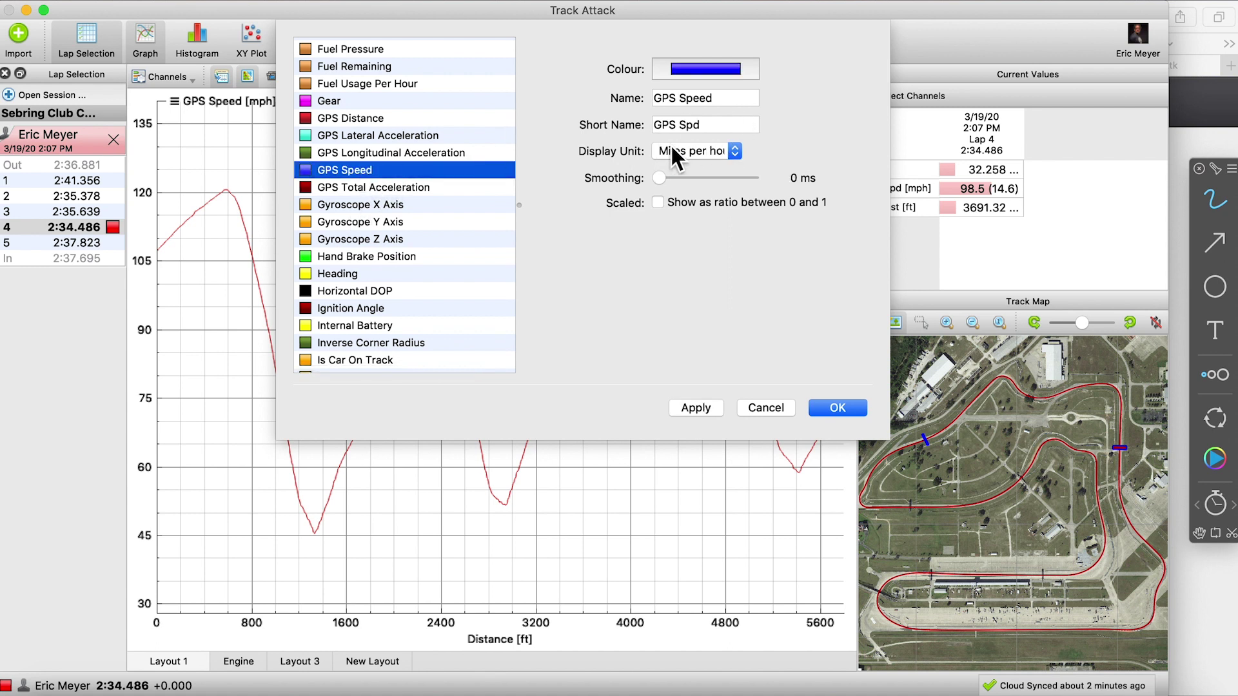
{"action": "left_click", "coordinate": [734, 148]}
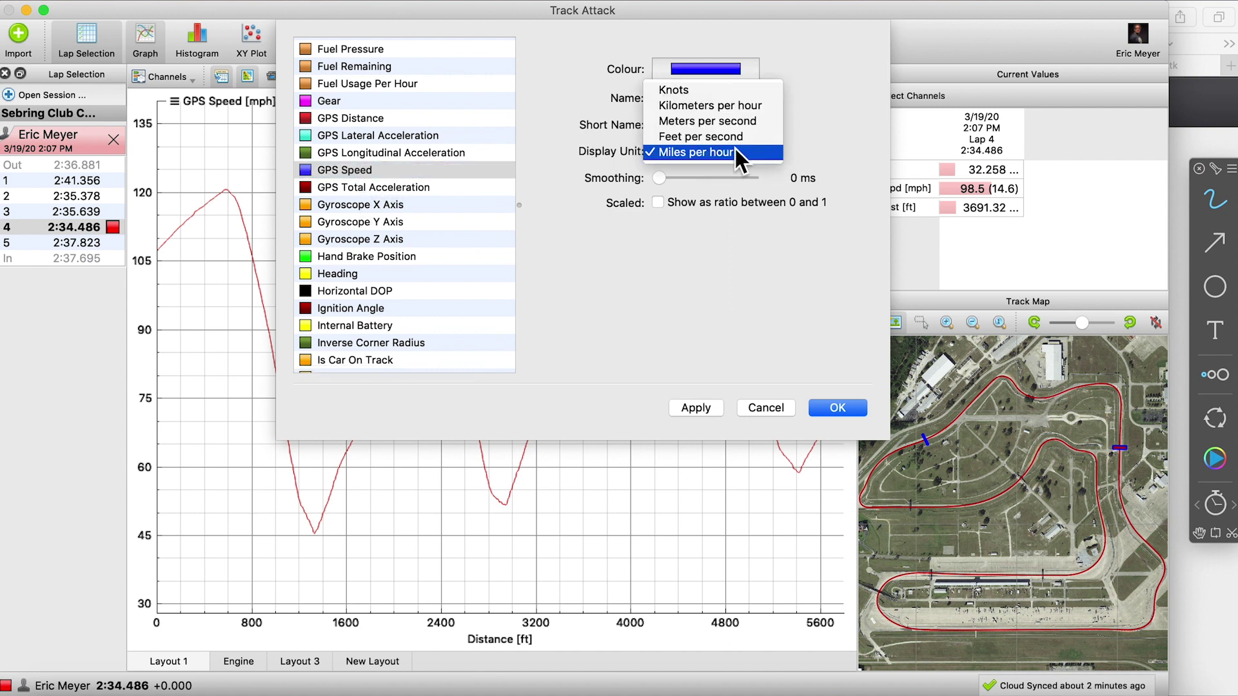
{"action": "left_click", "coordinate": [716, 105]}
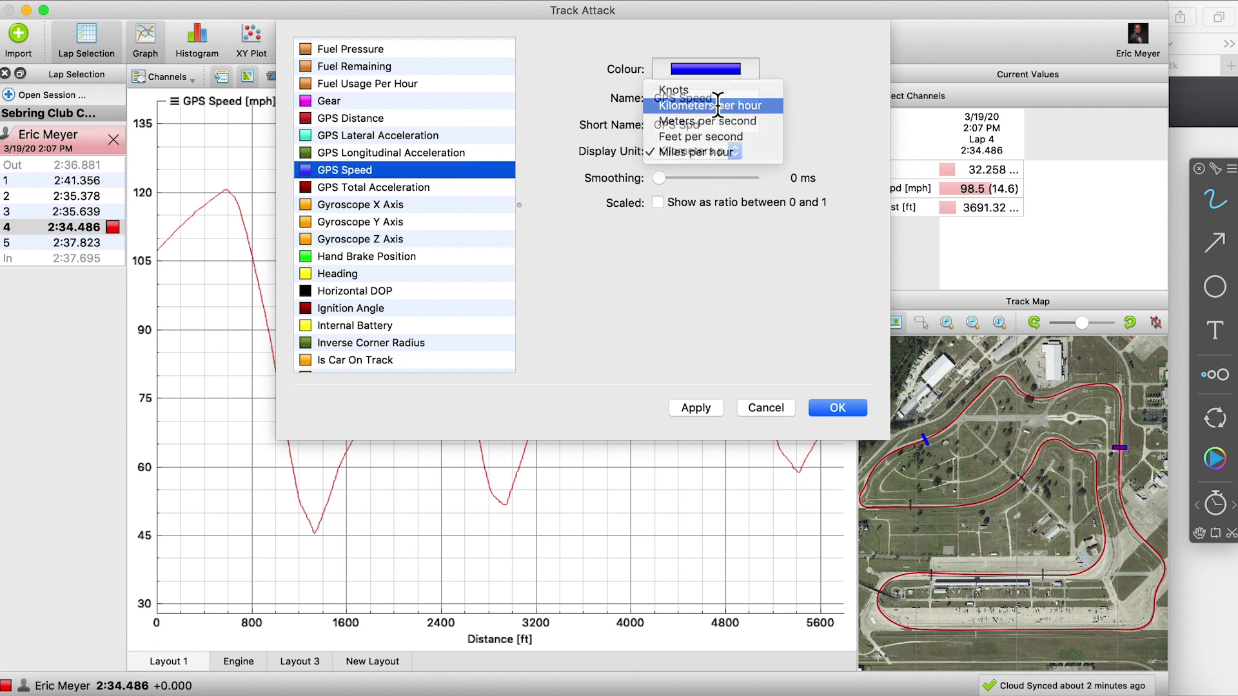
{"action": "left_click", "coordinate": [691, 401]}
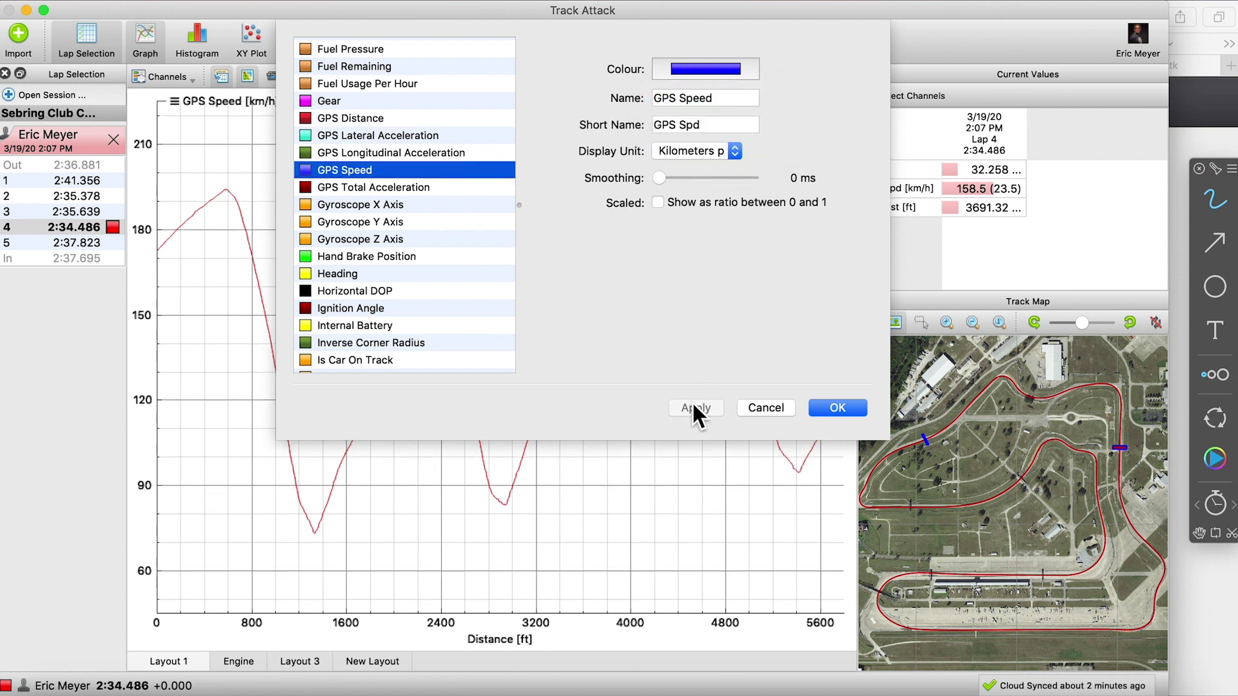
{"action": "left_click", "coordinate": [830, 409]}
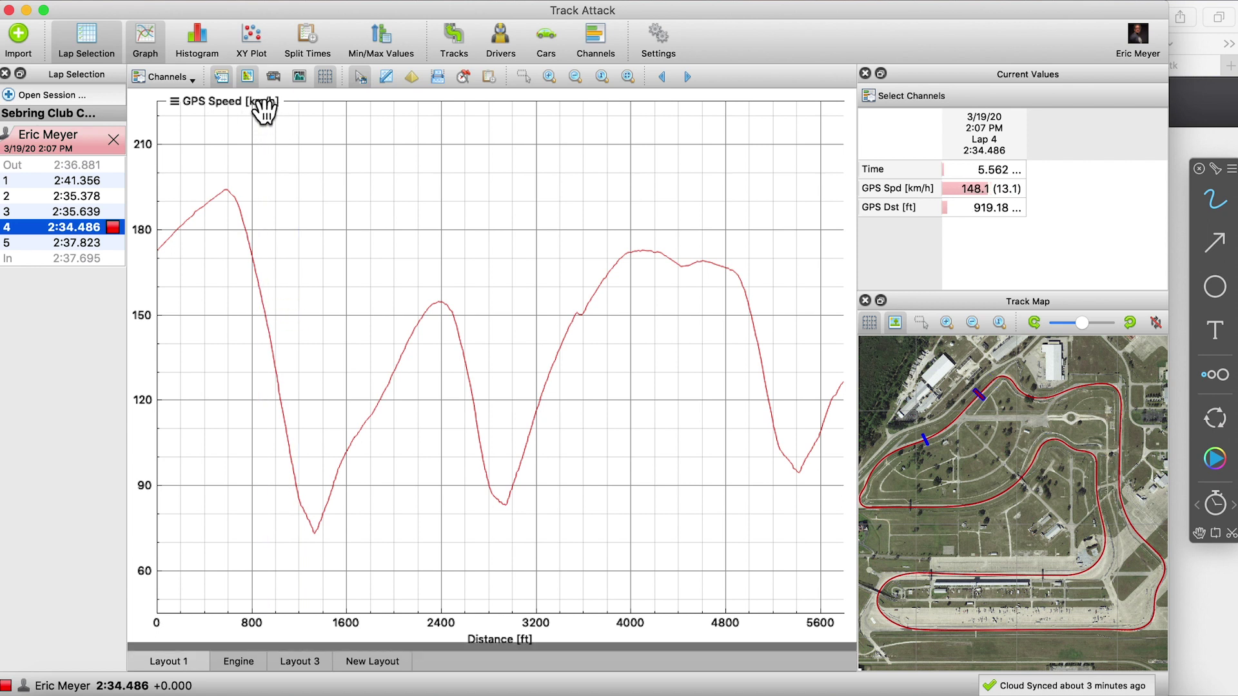
Set the GPS Speed channel's display unit back to miles per hour in the channel settings and apply it.
{"action": "left_click", "coordinate": [588, 34]}
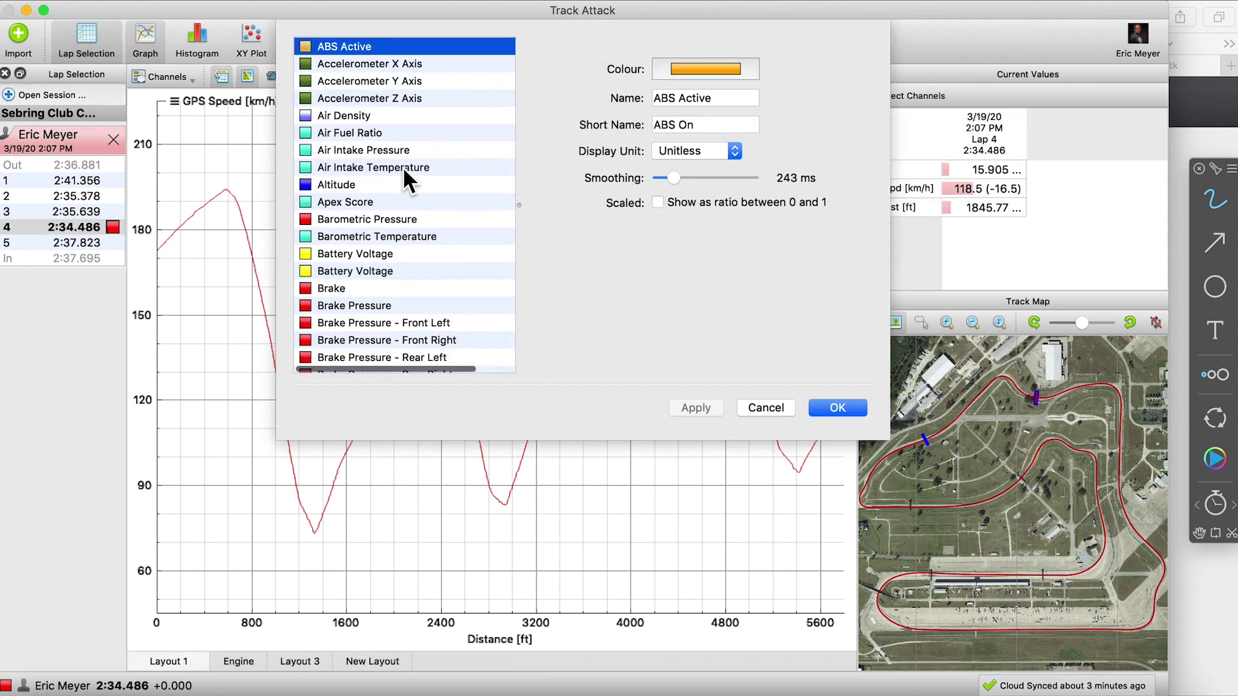
{"action": "scroll", "coordinate": [403, 178], "scroll_direction": "down", "scroll_amount": 10}
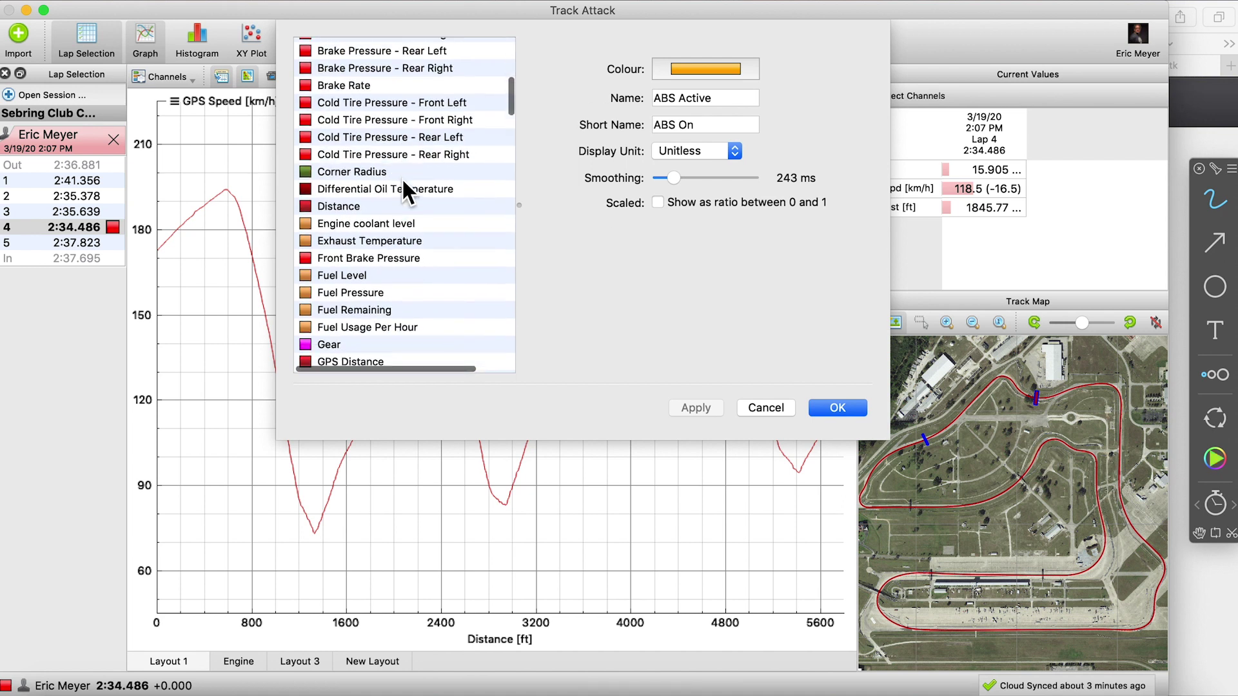
{"action": "scroll", "coordinate": [403, 182], "scroll_direction": "down", "scroll_amount": 5}
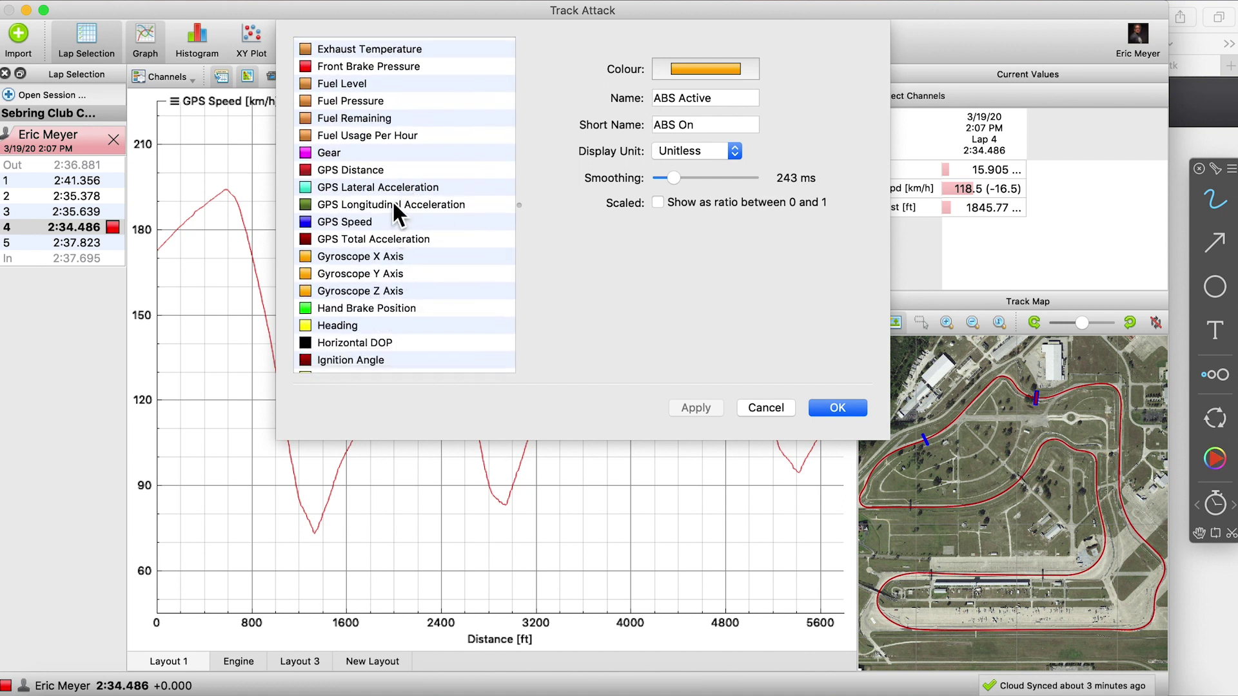
{"action": "left_click", "coordinate": [374, 221]}
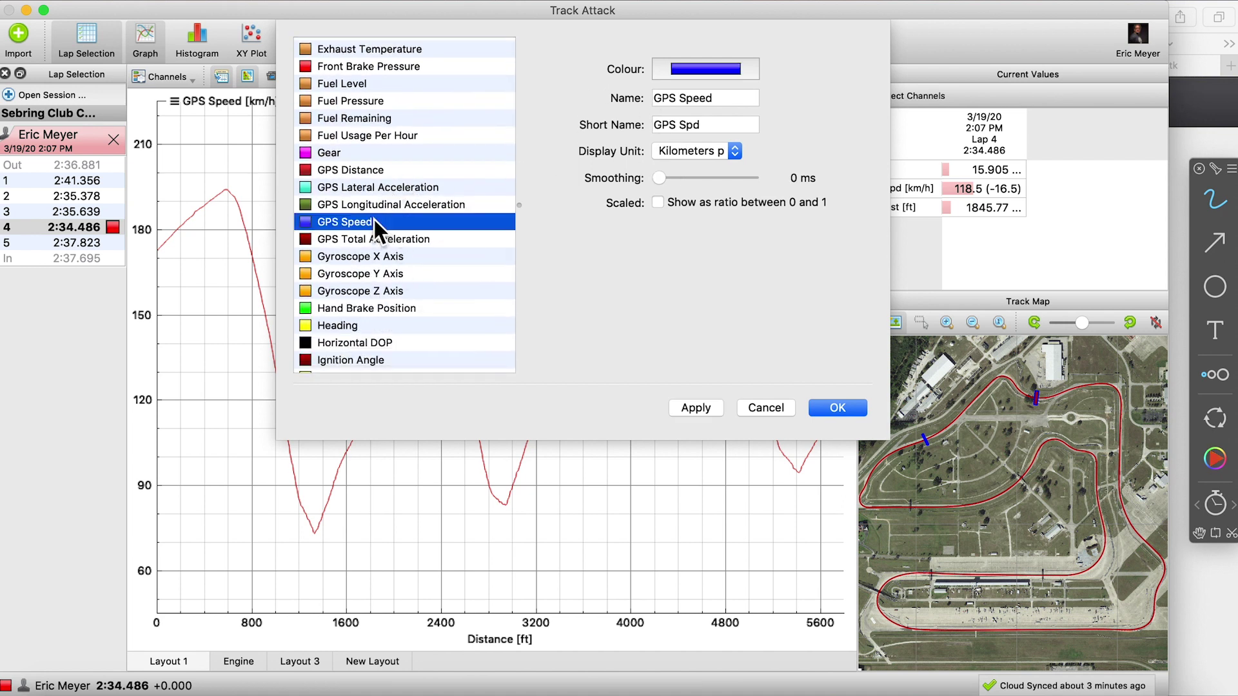
{"action": "left_click", "coordinate": [732, 150]}
{"action": "left_click", "coordinate": [722, 195]}
{"action": "left_click_drag", "start_coordinate": [659, 178], "coordinate": [737, 178]}
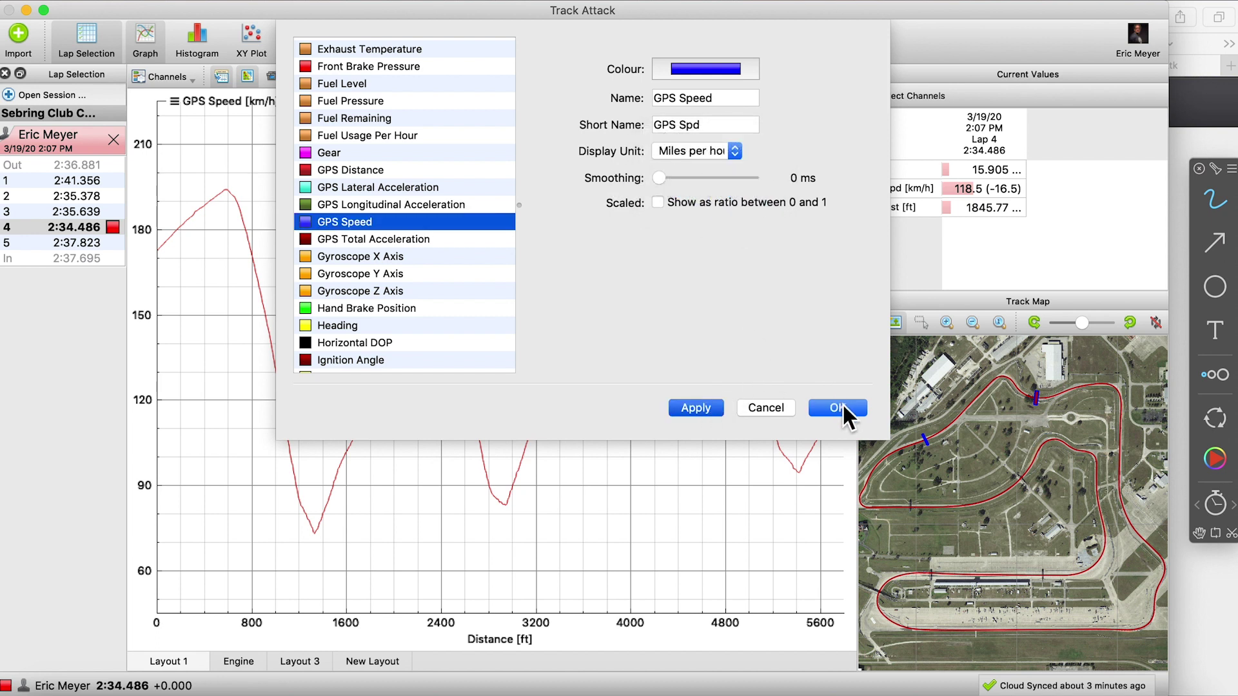
{"action": "left_click", "coordinate": [700, 408]}
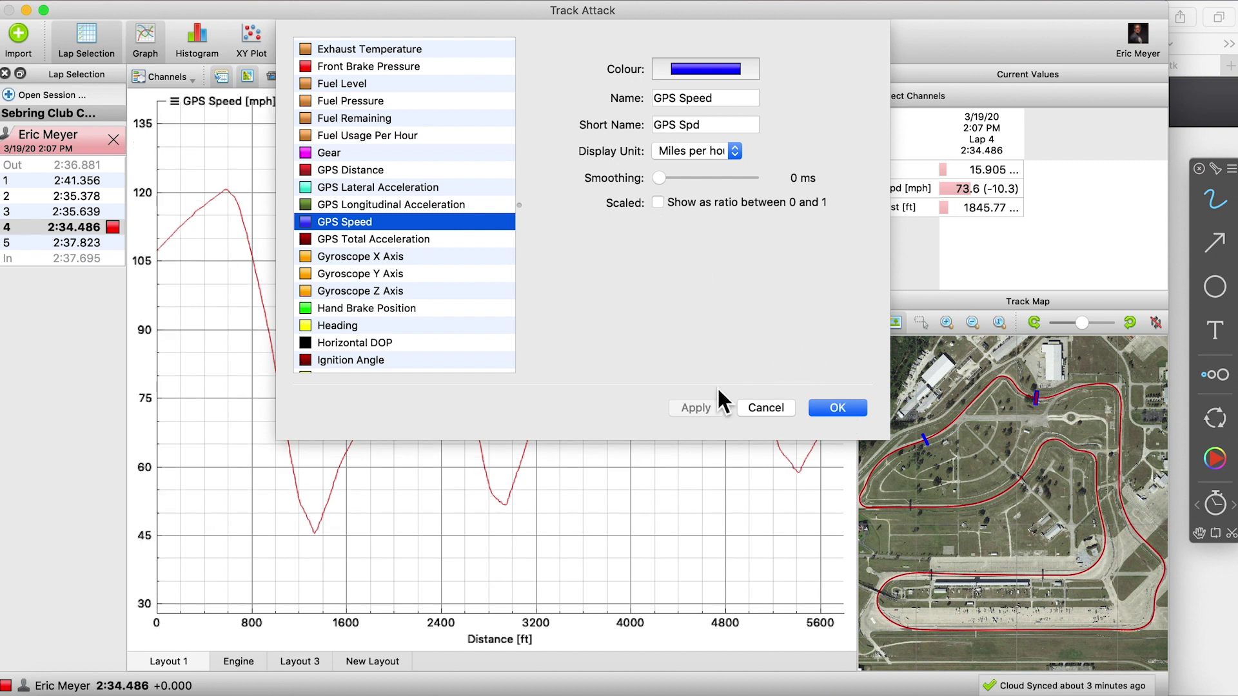
{"action": "left_click", "coordinate": [825, 407]}
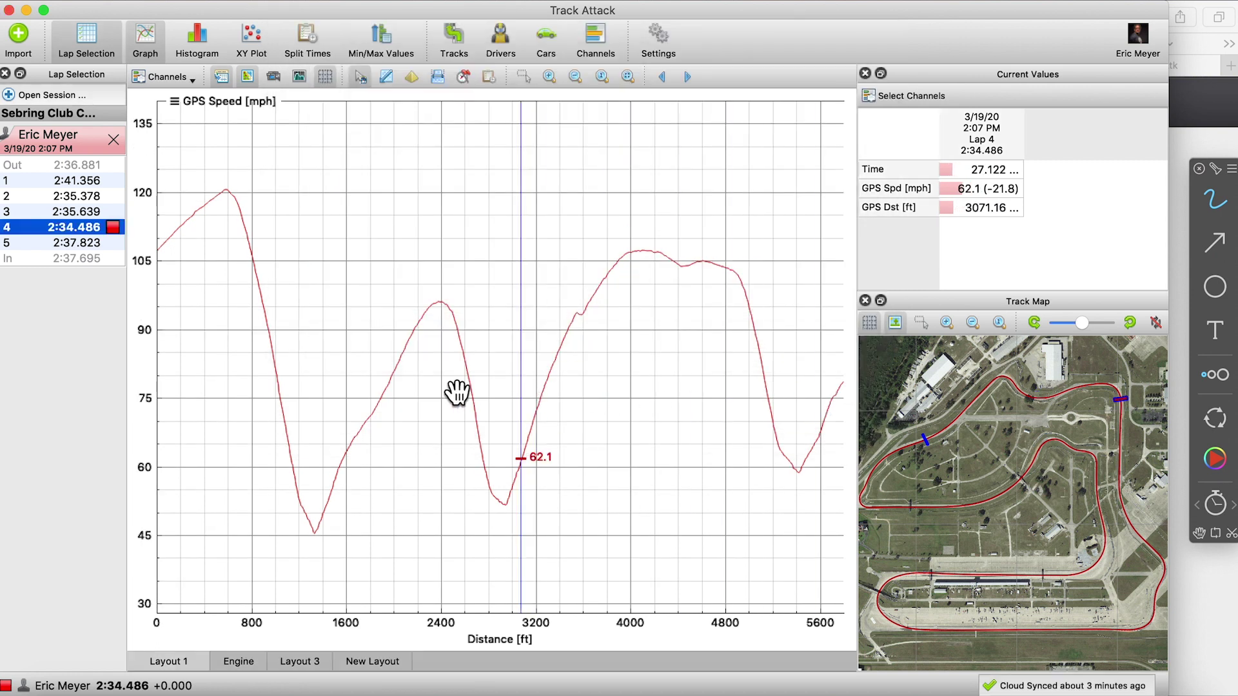
Make the speed graph's vertical axis start at zero.
{"action": "scroll", "coordinate": [392, 379], "scroll_direction": "down", "scroll_amount": 10}
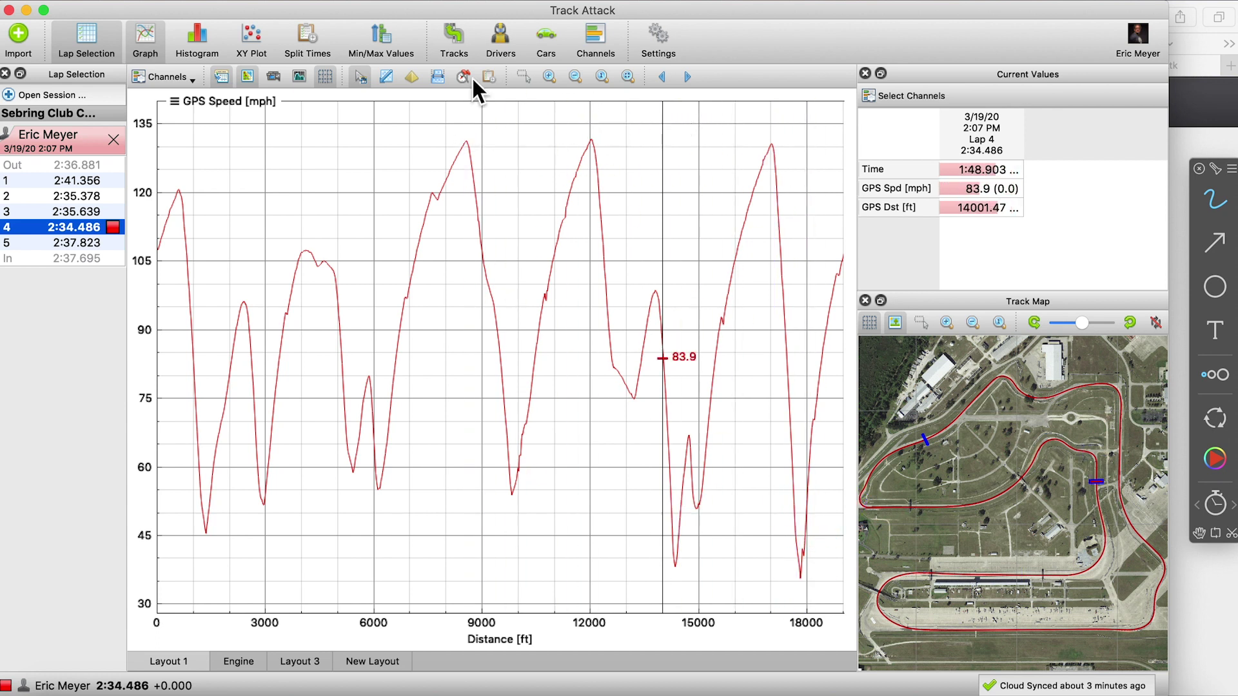
{"action": "left_click", "coordinate": [386, 77]}
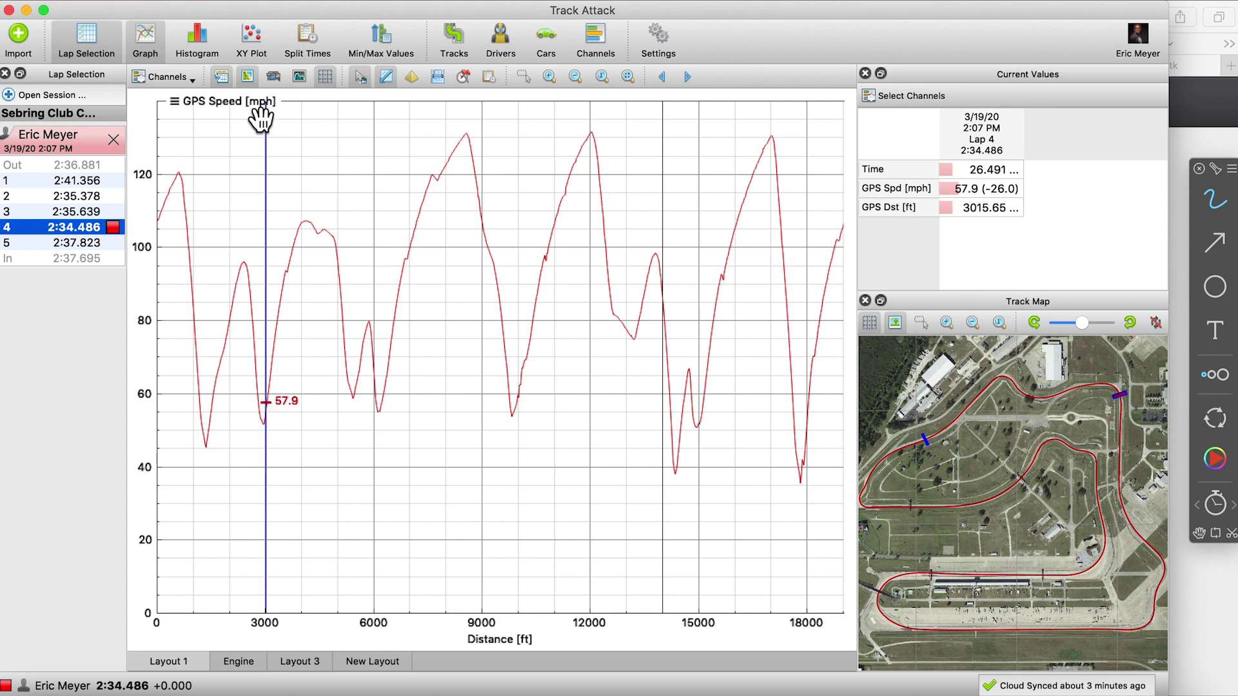
Hide and restore the current values display twice, leaving it visible.
{"action": "left_click", "coordinate": [220, 75]}
{"action": "left_click", "coordinate": [220, 74]}
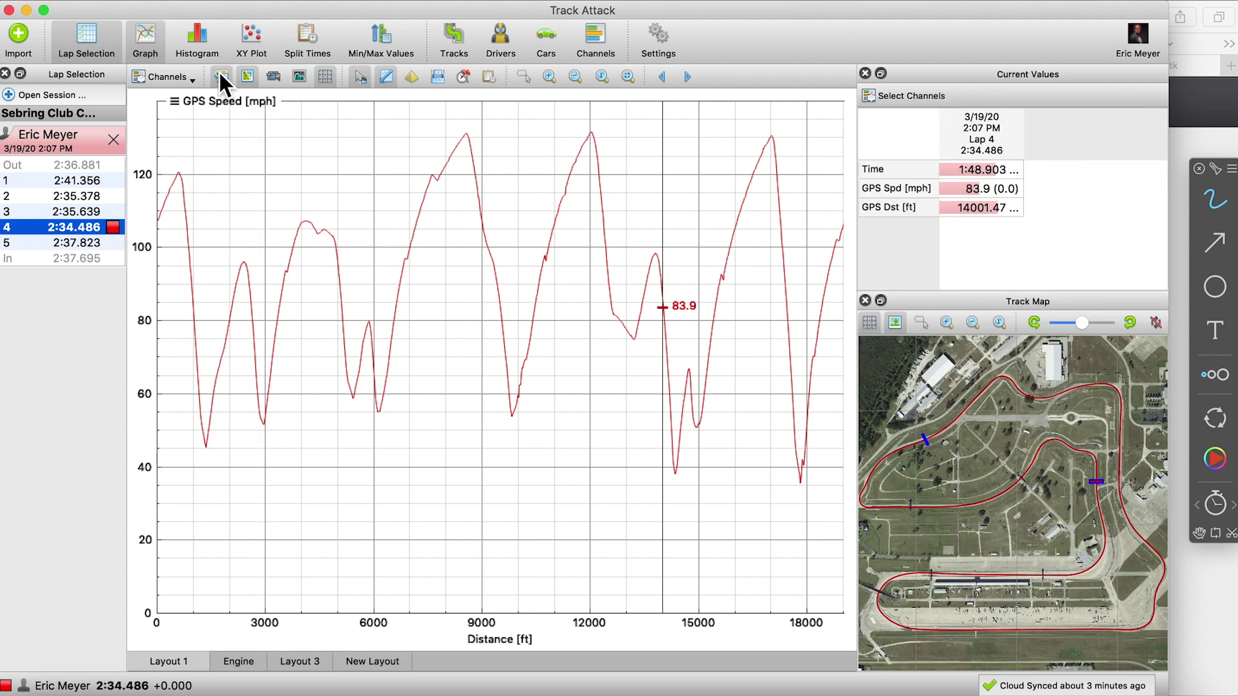
{"action": "left_click", "coordinate": [220, 75]}
{"action": "left_click", "coordinate": [219, 75]}
Move the cursor along lap 4's speed trace and place it at about 16,000 ft.
{"action": "left_click_drag", "start_coordinate": [568, 173], "coordinate": [645, 185]}
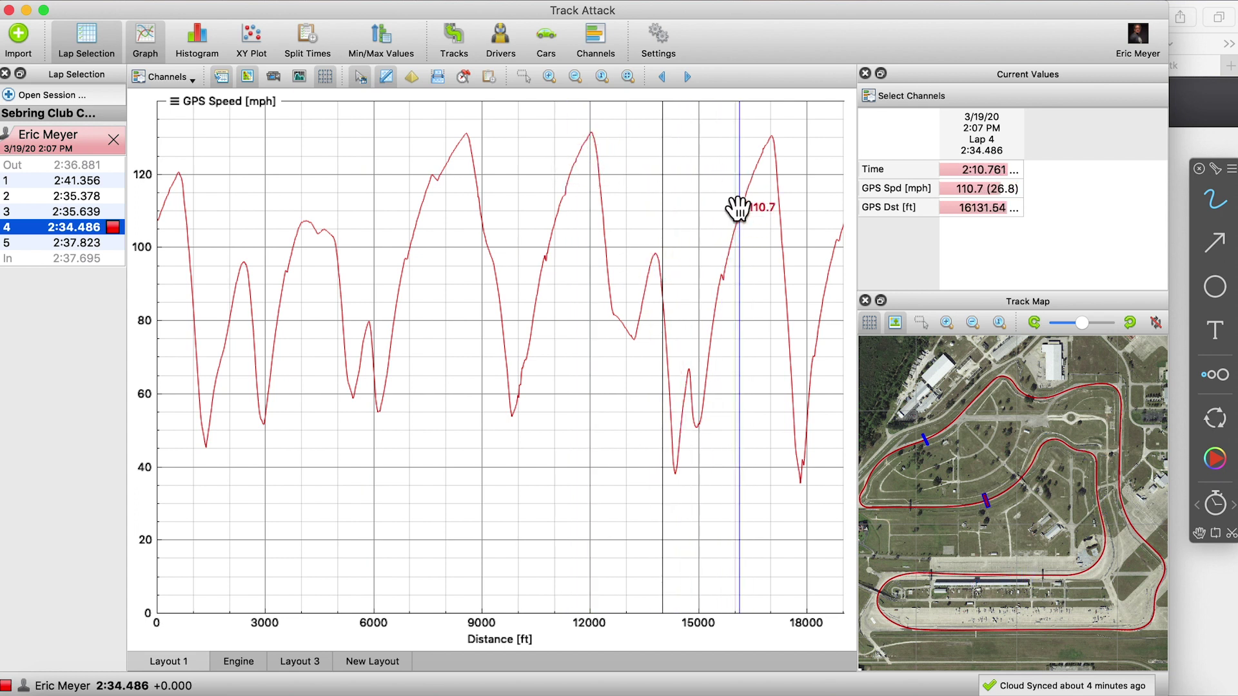
{"action": "mouse_move", "coordinate": [739, 208]}
{"action": "left_mouse_down"}
{"action": "mouse_move", "coordinate": [744, 194]}
{"action": "mouse_move", "coordinate": [729, 219]}
{"action": "left_mouse_up"}
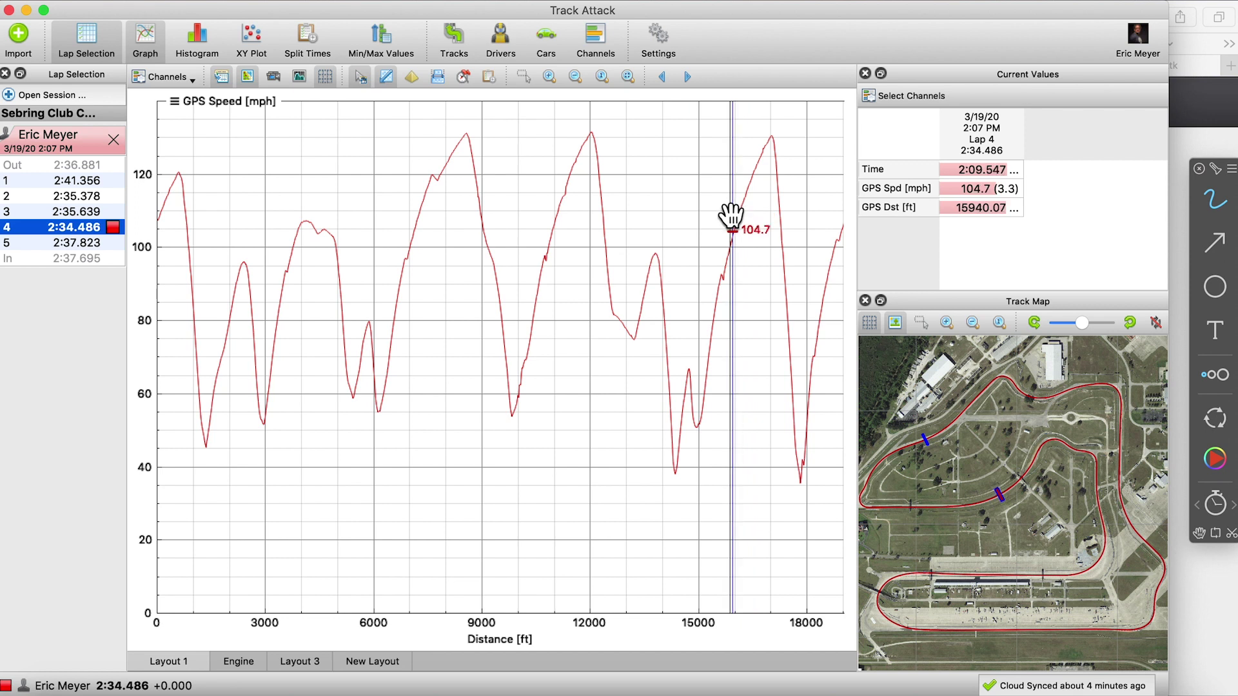
{"action": "left_click", "coordinate": [732, 212]}
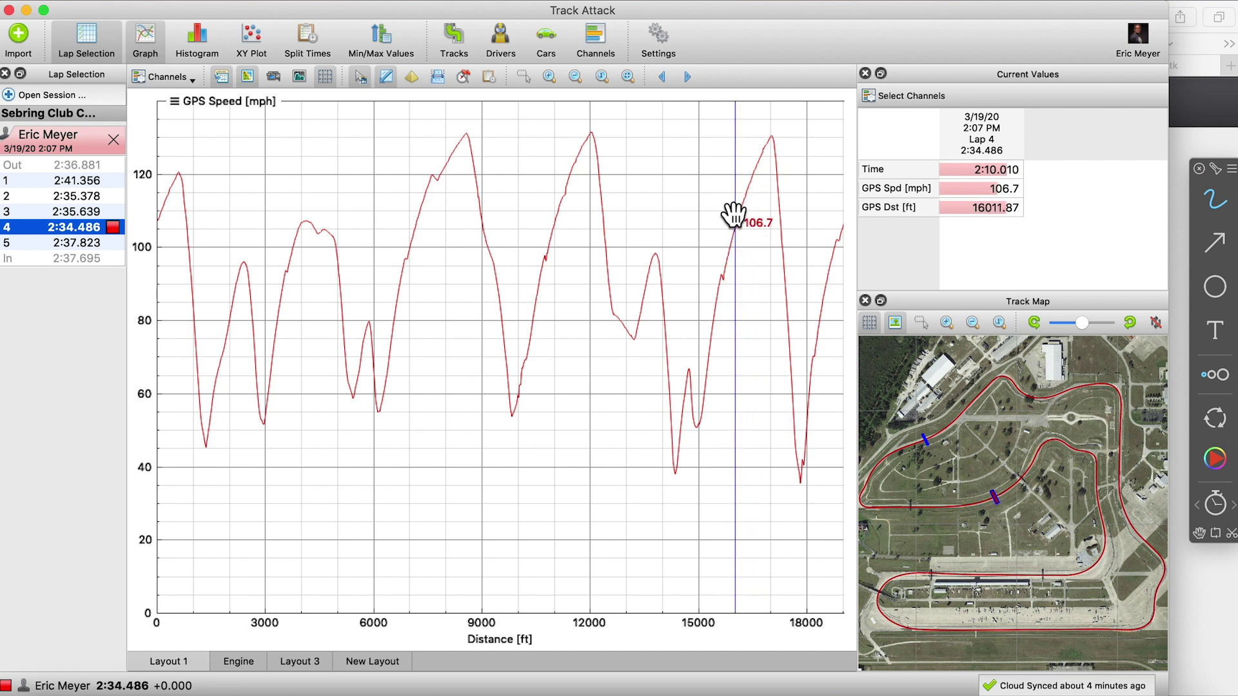
{"action": "left_click", "coordinate": [735, 211]}
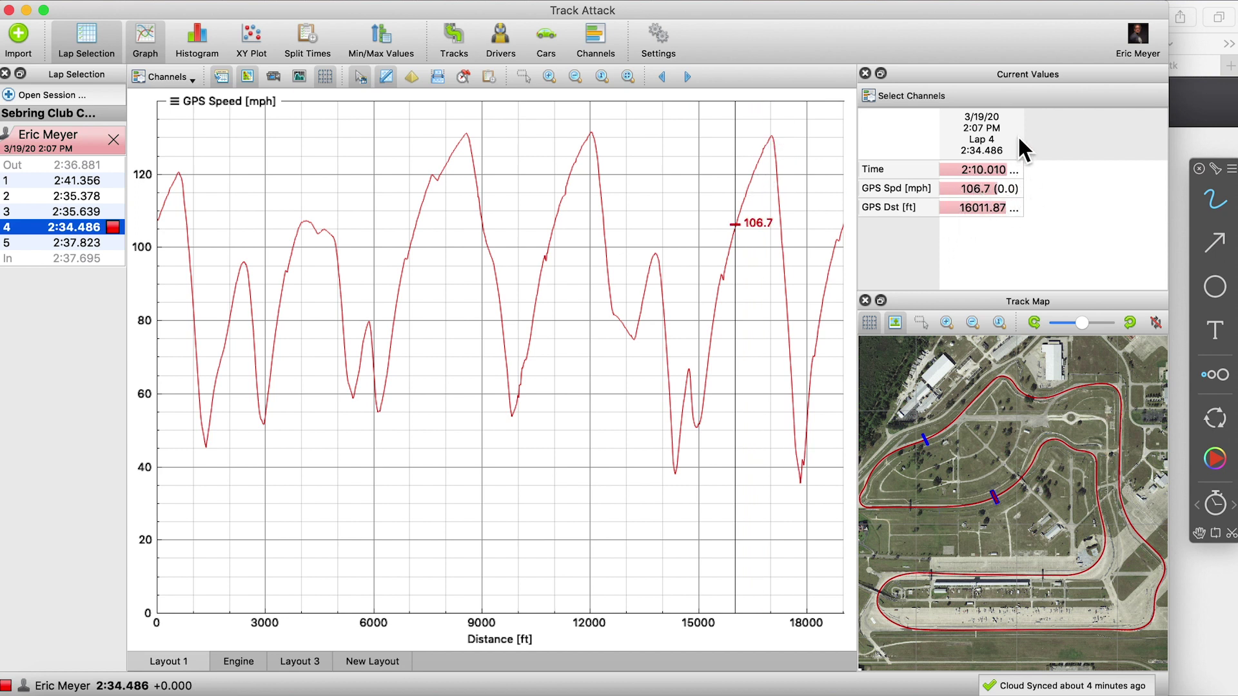
Widen the lap 4 column in the current values and add the Altitude and GPS Lateral Acceleration channels.
{"action": "left_click_drag", "start_coordinate": [1021, 134], "coordinate": [1073, 134]}
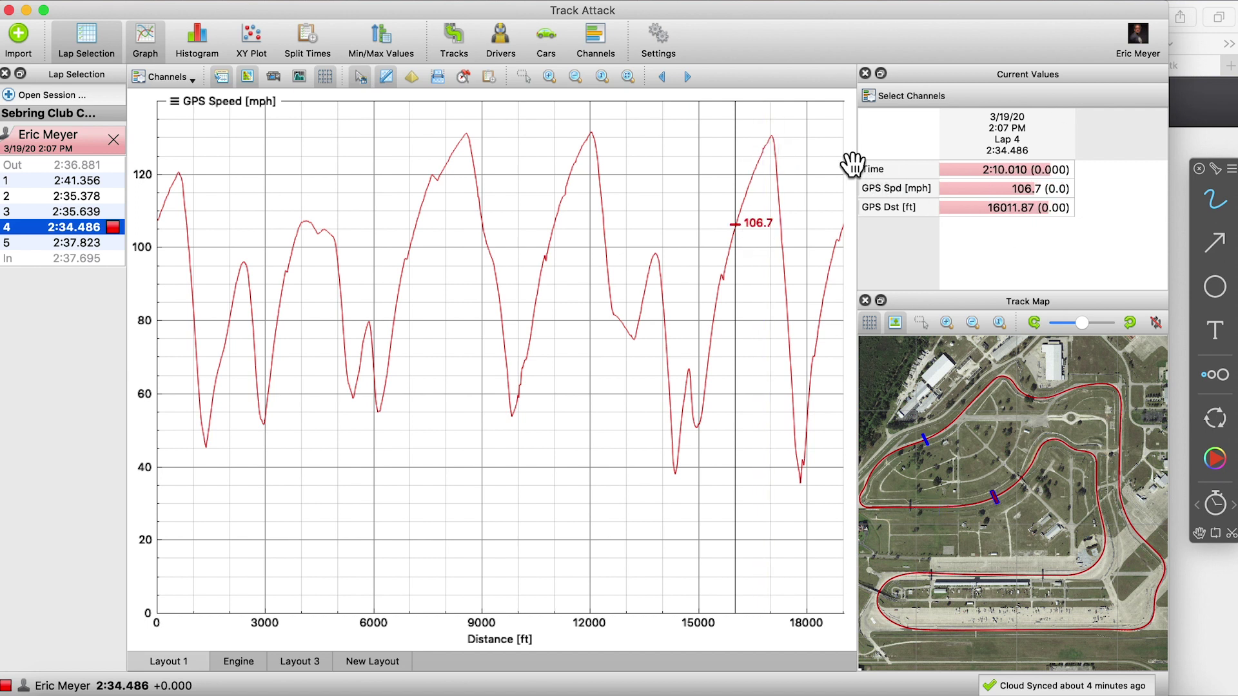
{"action": "left_click", "coordinate": [869, 94]}
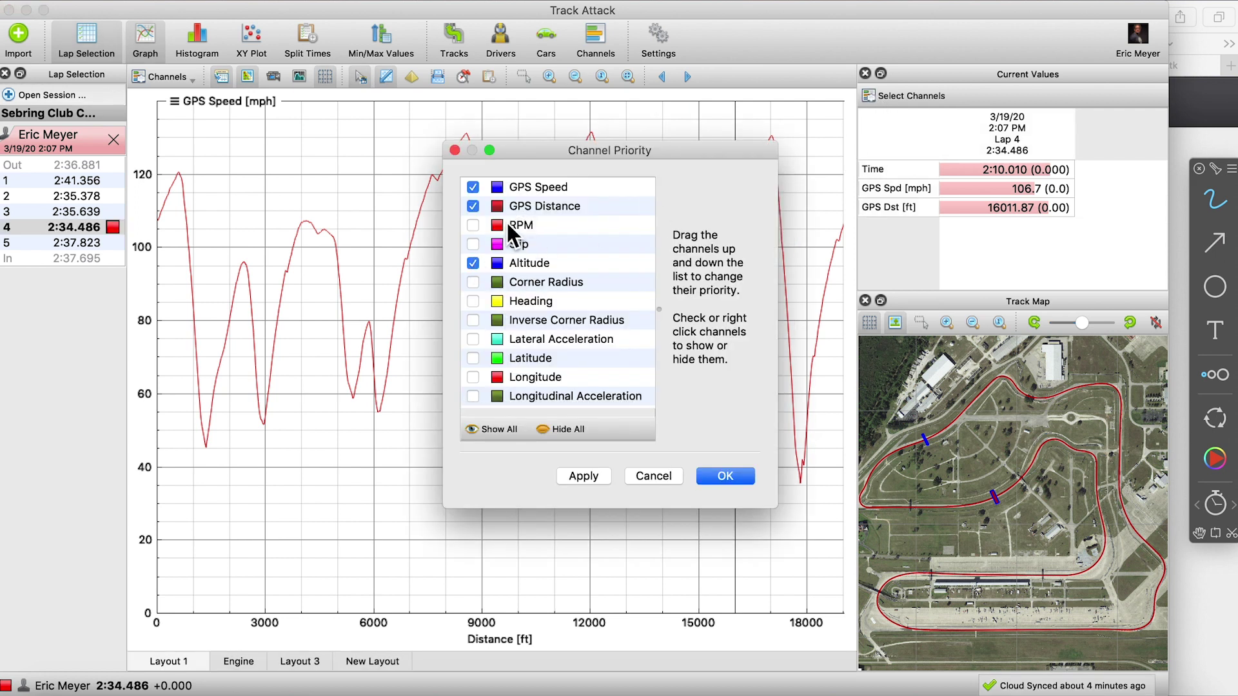
{"action": "scroll", "coordinate": [567, 340], "scroll_direction": "down", "scroll_amount": 10}
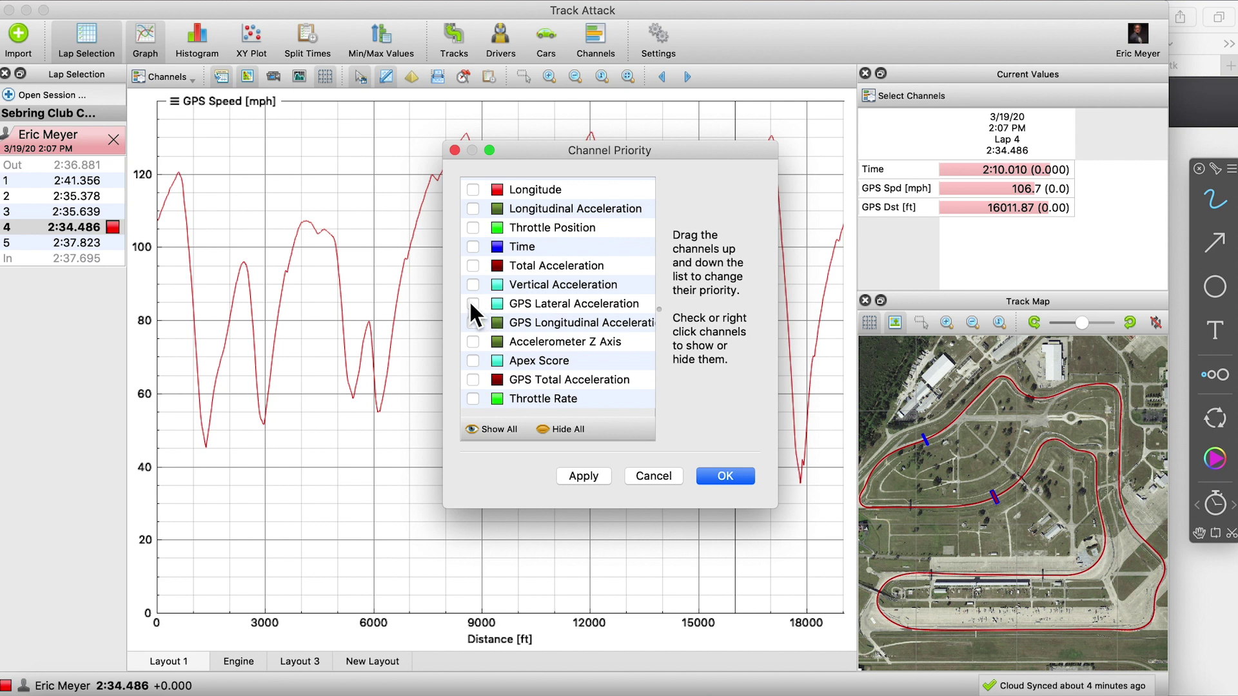
{"action": "left_click", "coordinate": [717, 476]}
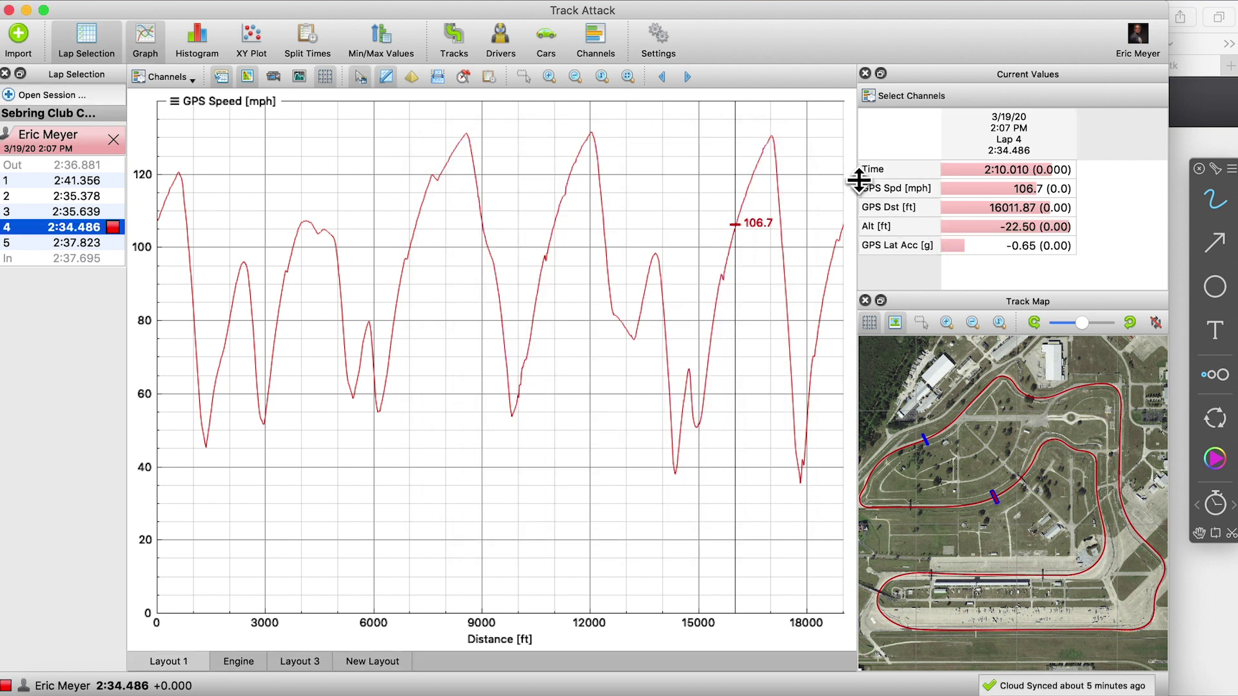
Enlarge the track map by shrinking the current values area, and hide and restore the map's satellite imagery.
{"action": "mouse_move", "coordinate": [888, 178]}
{"action": "left_mouse_down"}
{"action": "mouse_move", "coordinate": [888, 189]}
{"action": "mouse_move", "coordinate": [884, 179]}
{"action": "left_mouse_up"}
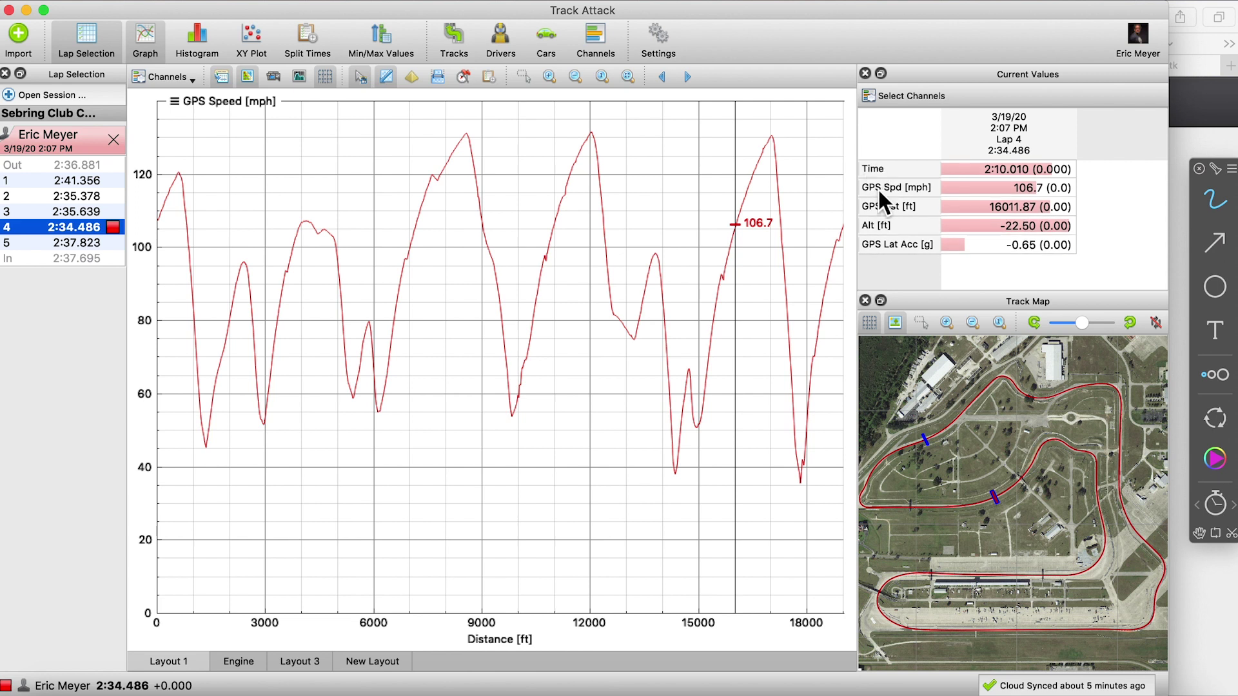
{"action": "left_click_drag", "start_coordinate": [916, 293], "coordinate": [915, 248]}
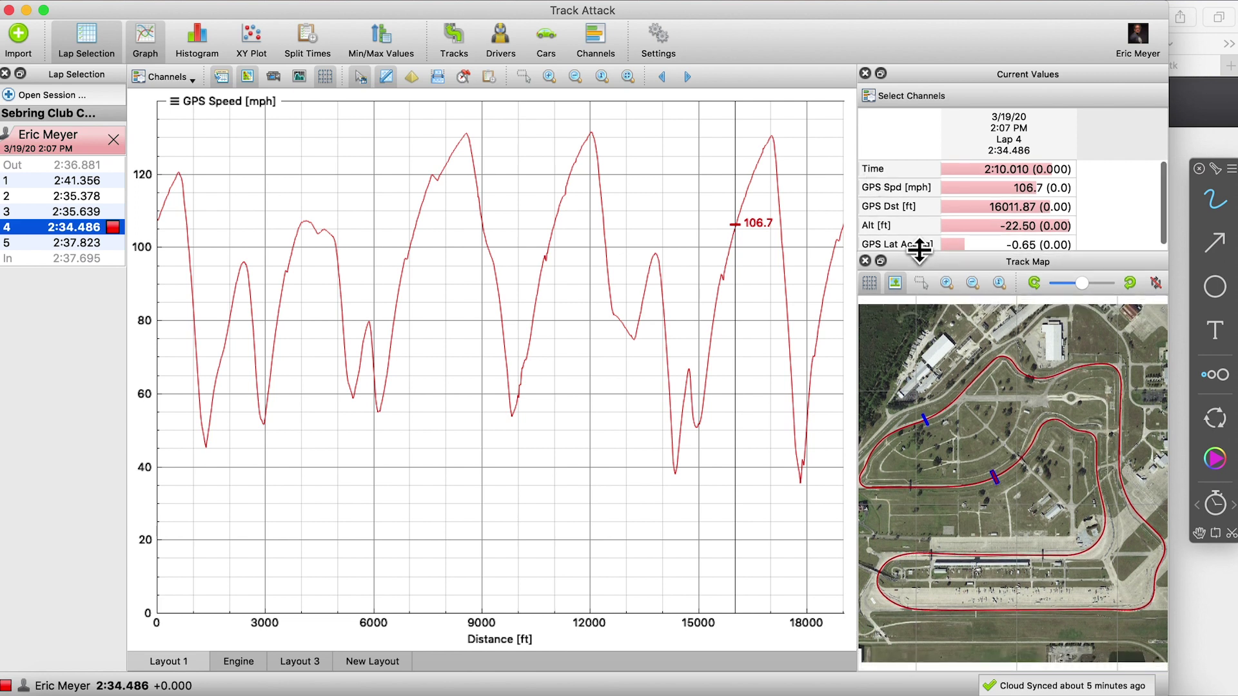
{"action": "left_click", "coordinate": [896, 283]}
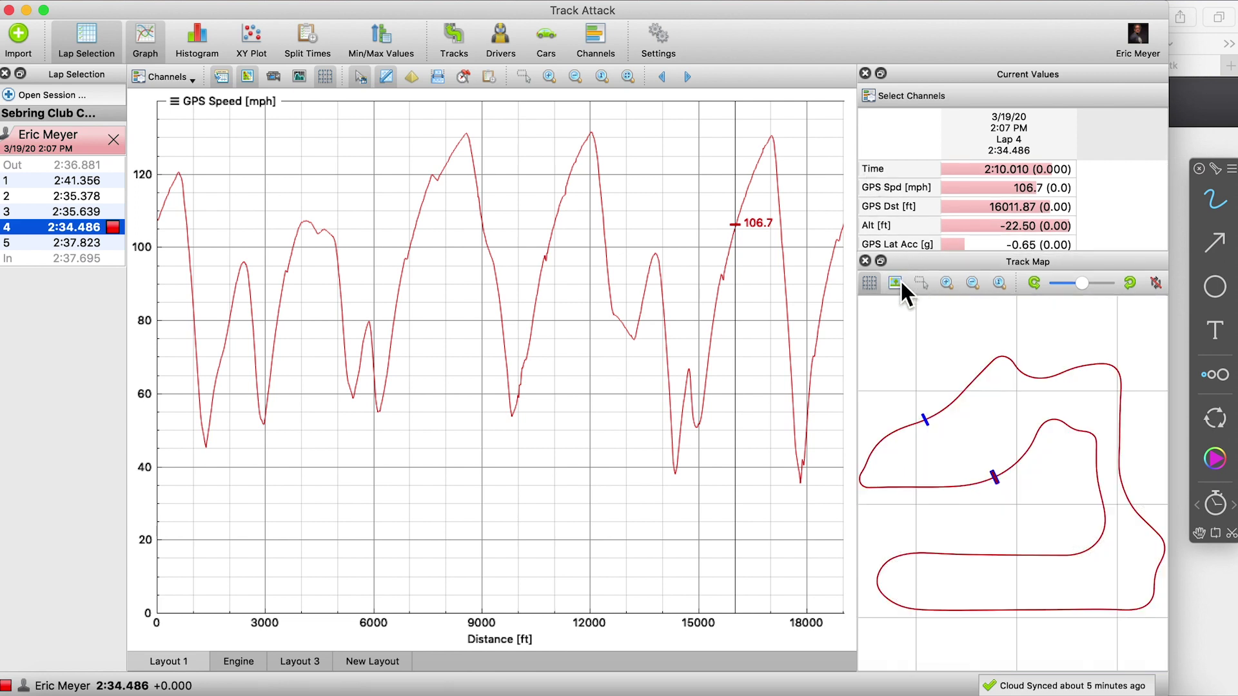
{"action": "left_click", "coordinate": [901, 280]}
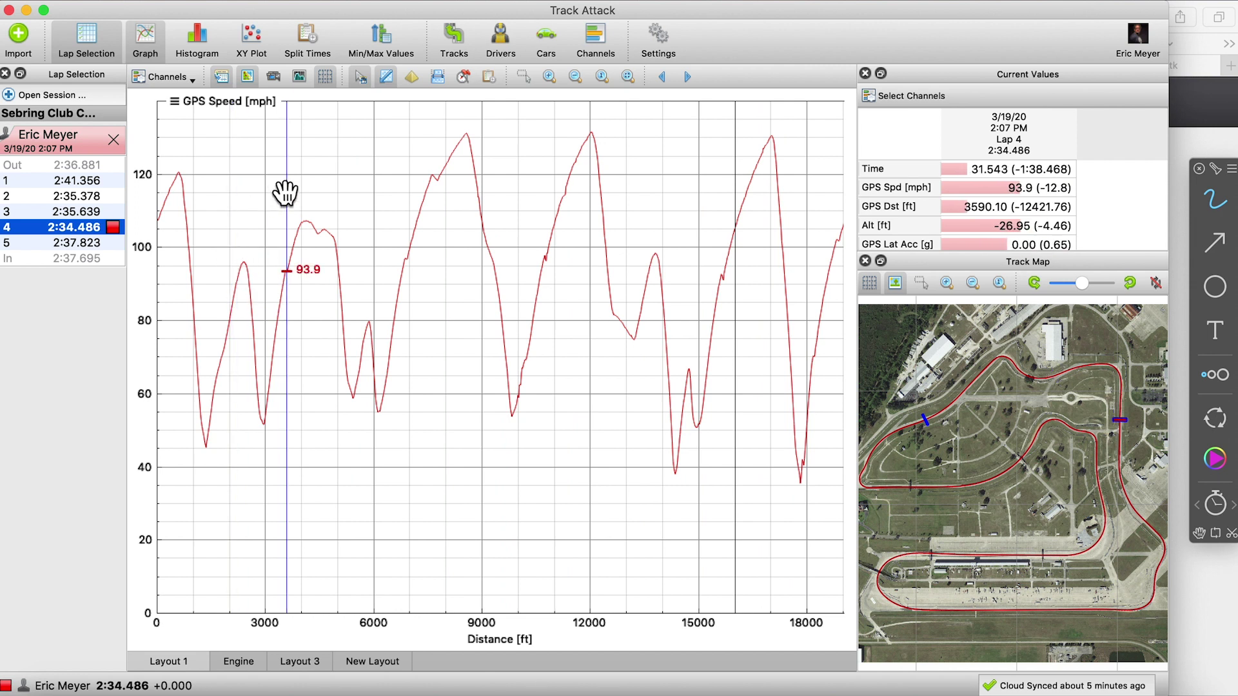
Add the GPS Lateral Acceleration and GPS Longitudinal Acceleration channels to the graph alongside GPS Speed.
{"action": "left_click", "coordinate": [164, 74]}
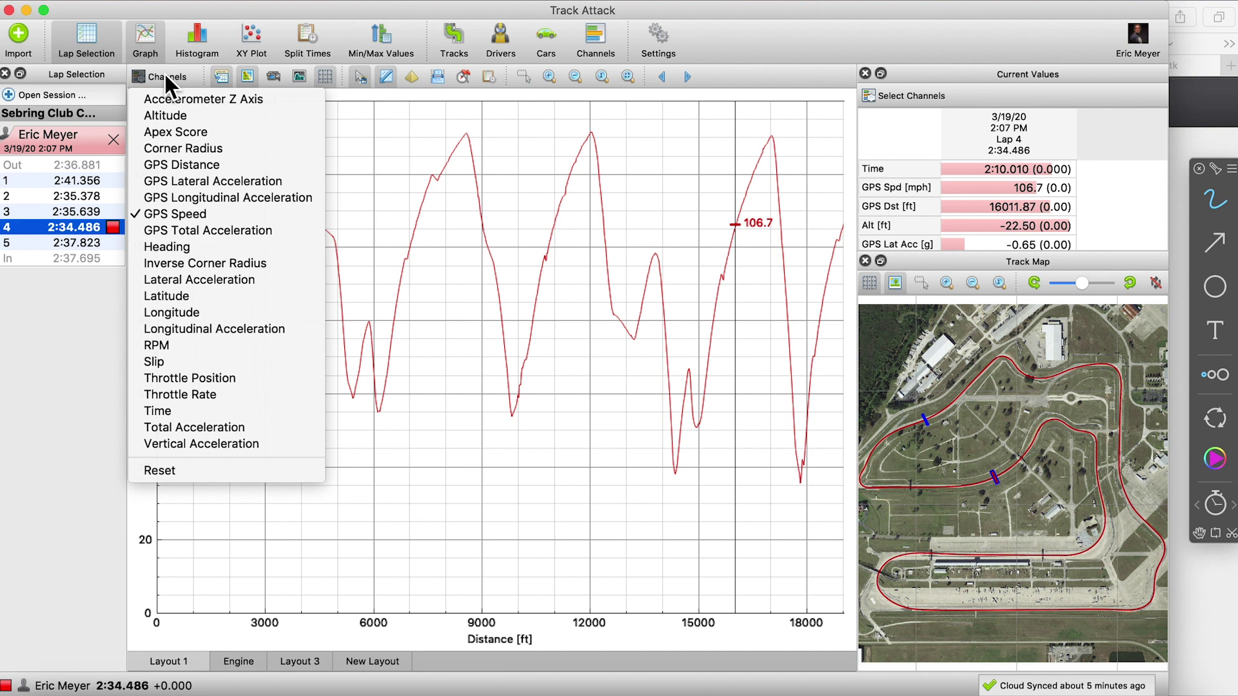
{"action": "left_click", "coordinate": [172, 182]}
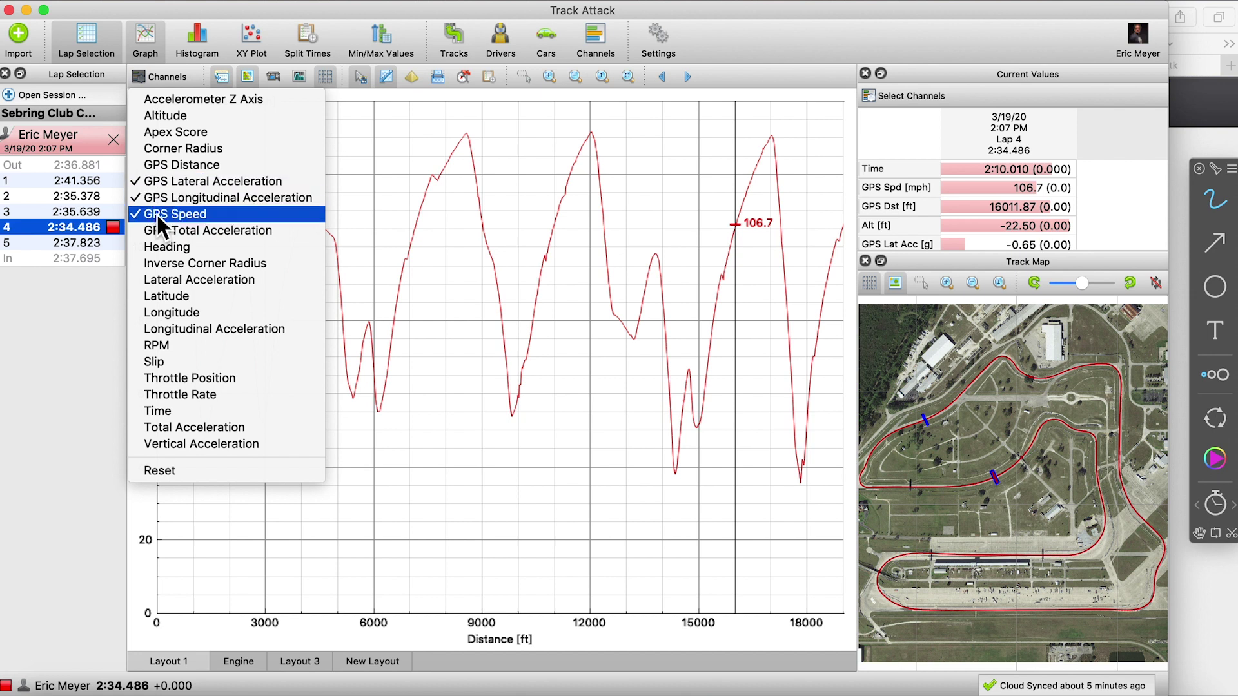
{"action": "left_click", "coordinate": [1217, 204]}
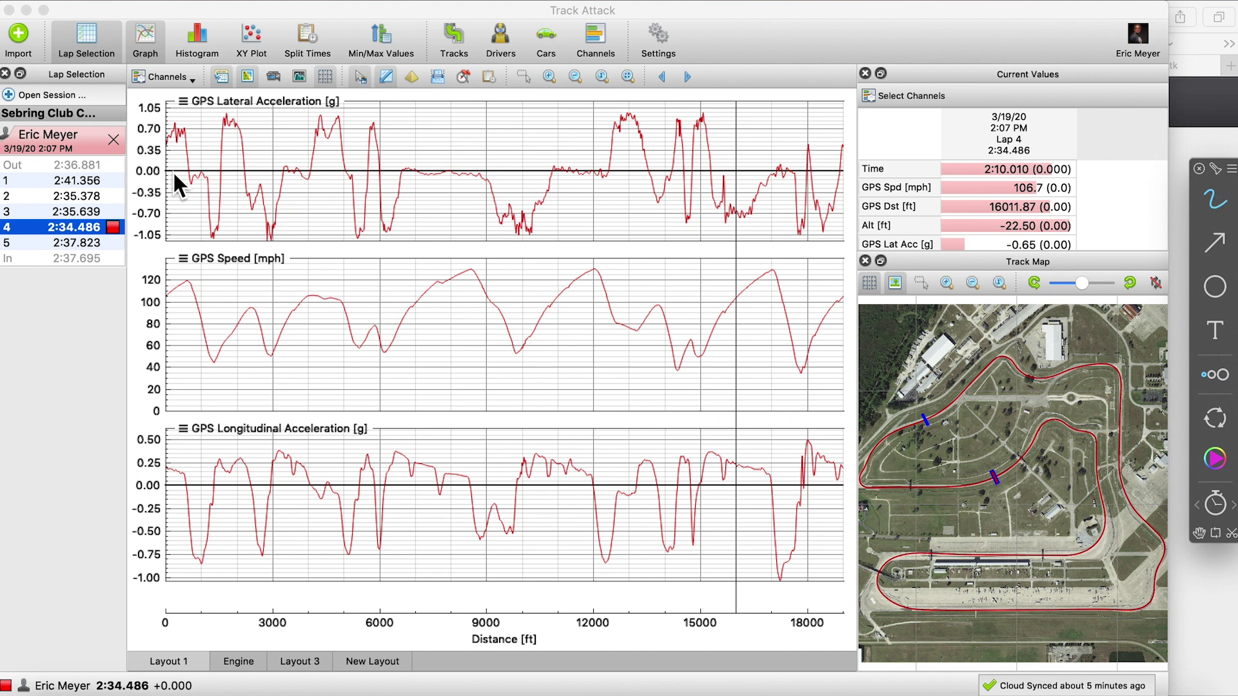
Circle the enabled GPS channels in the graph's channel list with the annotation pen, and close the list.
{"action": "left_click", "coordinate": [186, 80]}
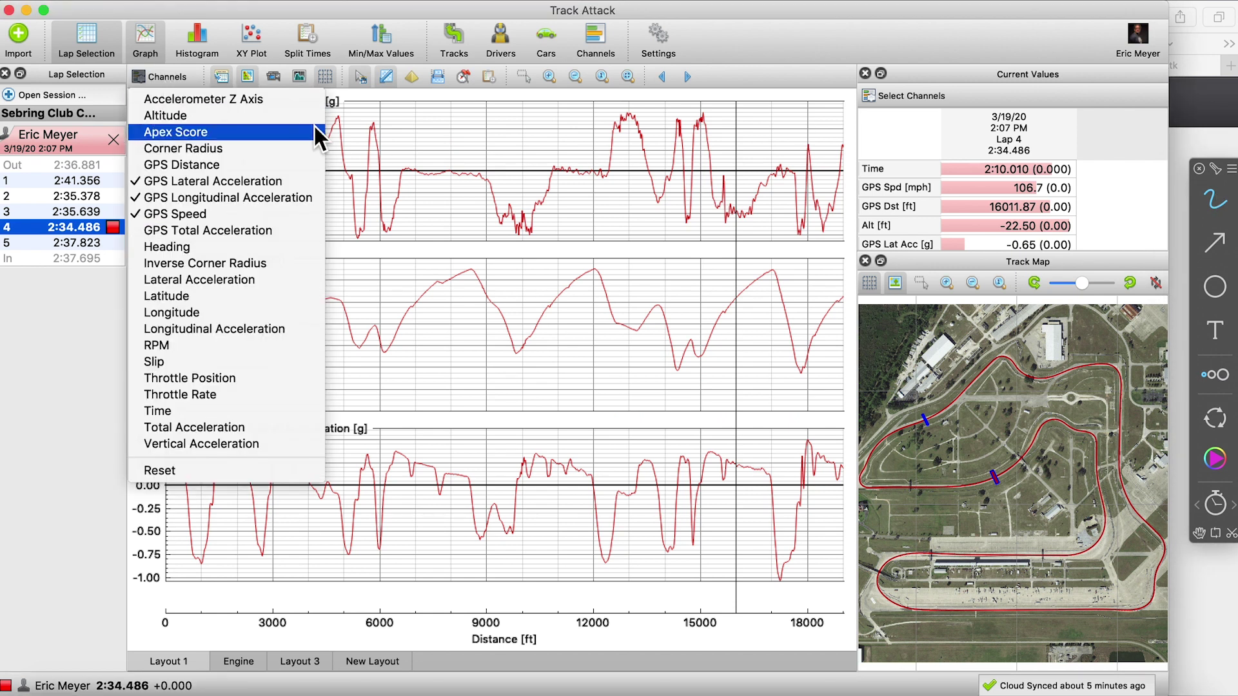
{"action": "left_click_drag", "start_coordinate": [320, 147], "coordinate": [115, 159]}
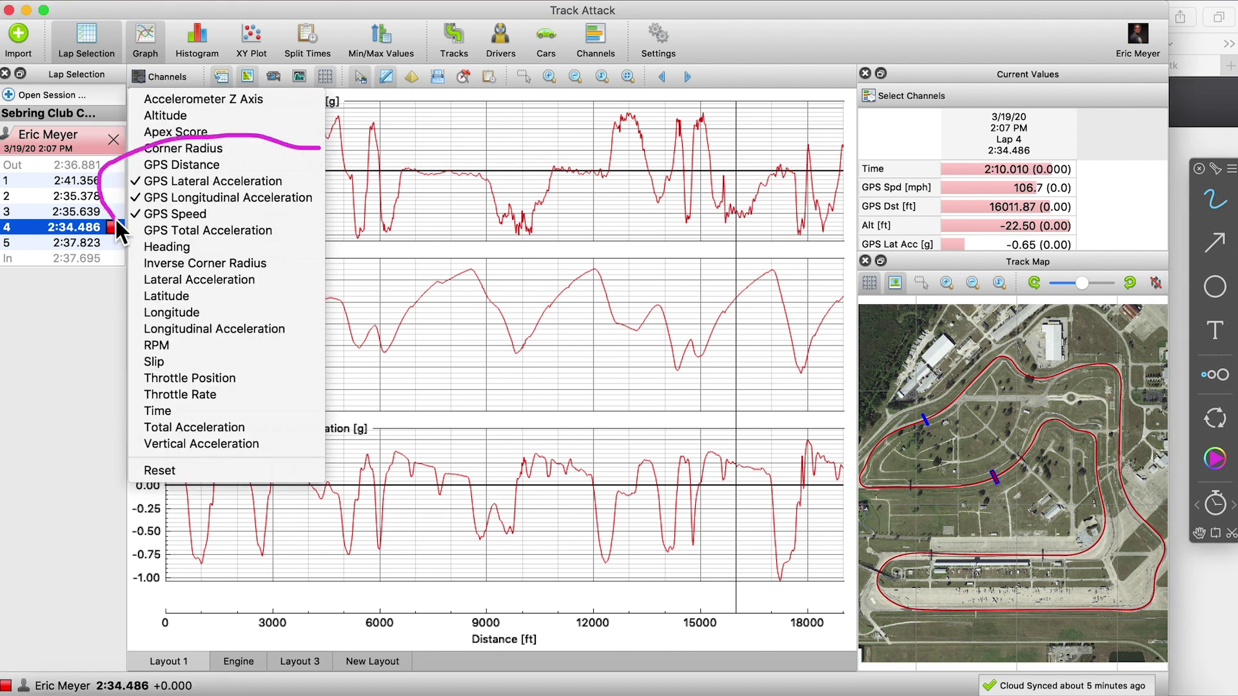
{"action": "left_click_drag", "start_coordinate": [240, 236], "coordinate": [330, 179]}
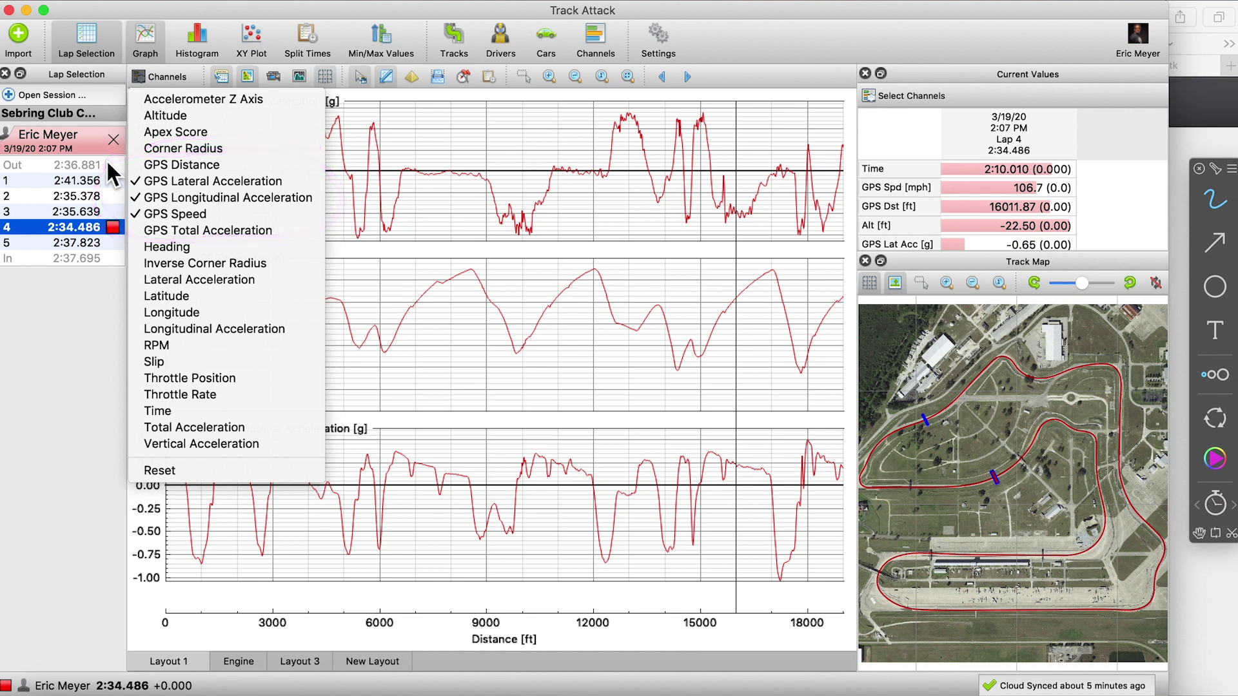
{"action": "left_click", "coordinate": [476, 205]}
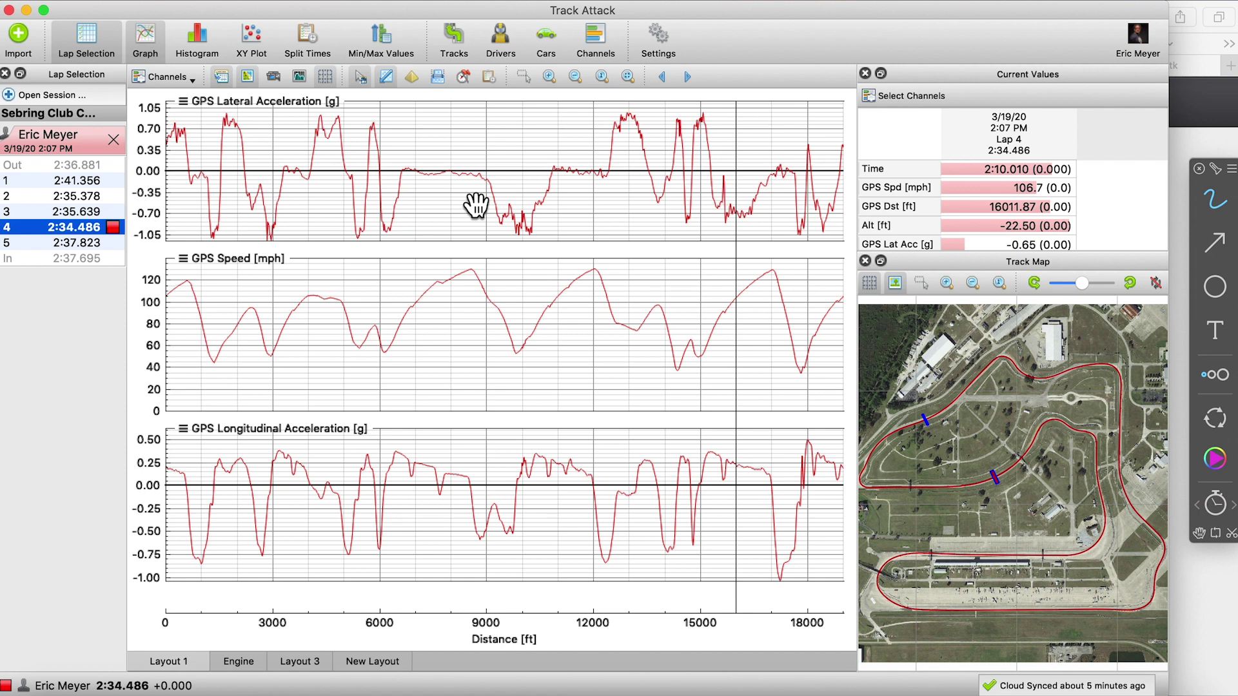
Spotlight the three stacked channel graphs with the presentation pointer, and switch the spotlight off.
{"action": "left_click", "coordinate": [208, 289]}
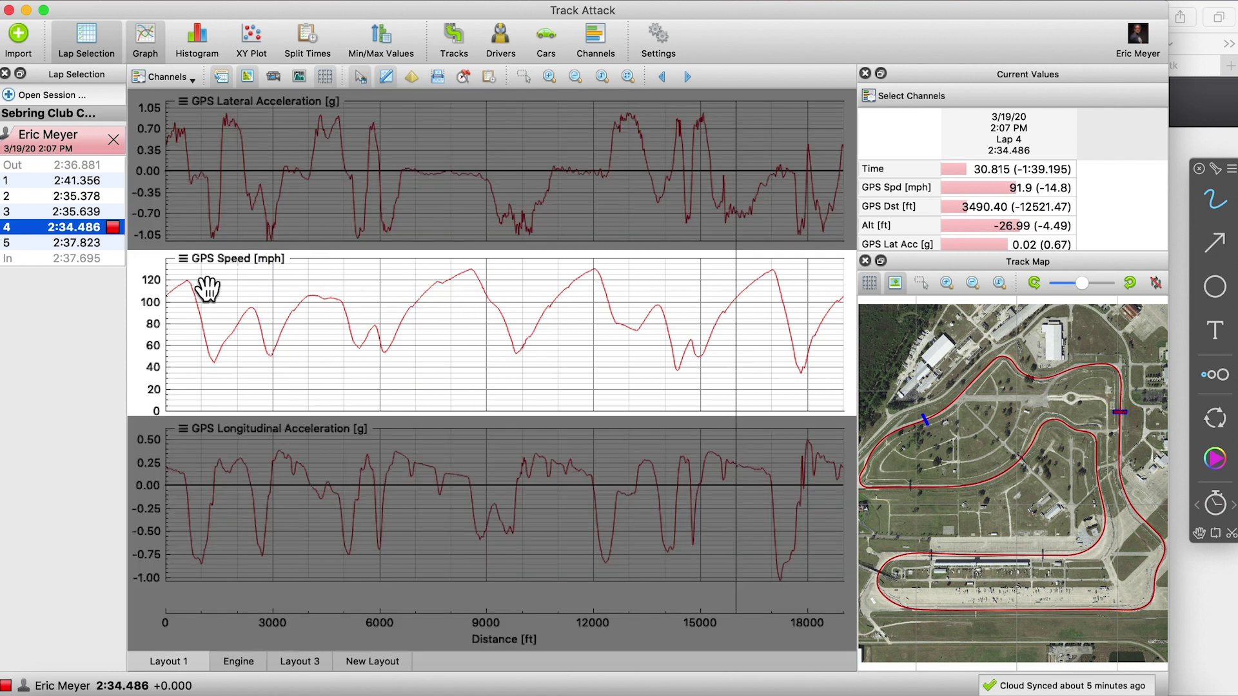
{"action": "left_click", "coordinate": [1215, 170]}
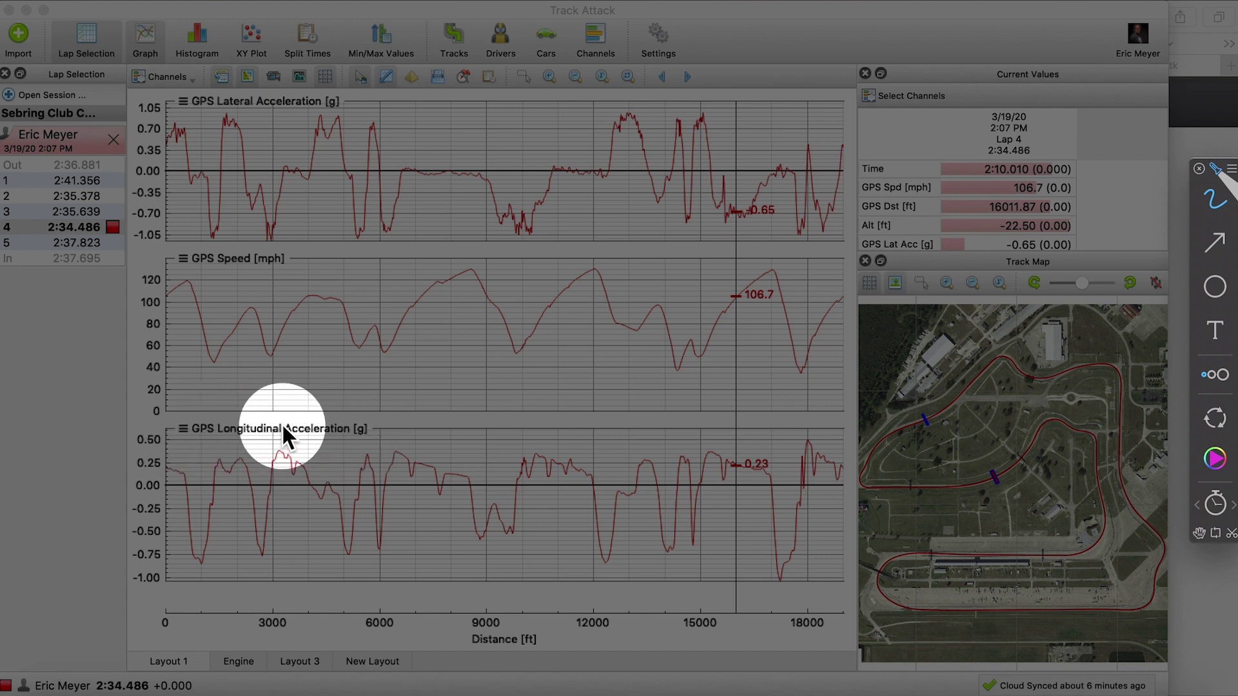
{"action": "key", "text": "Escape"}
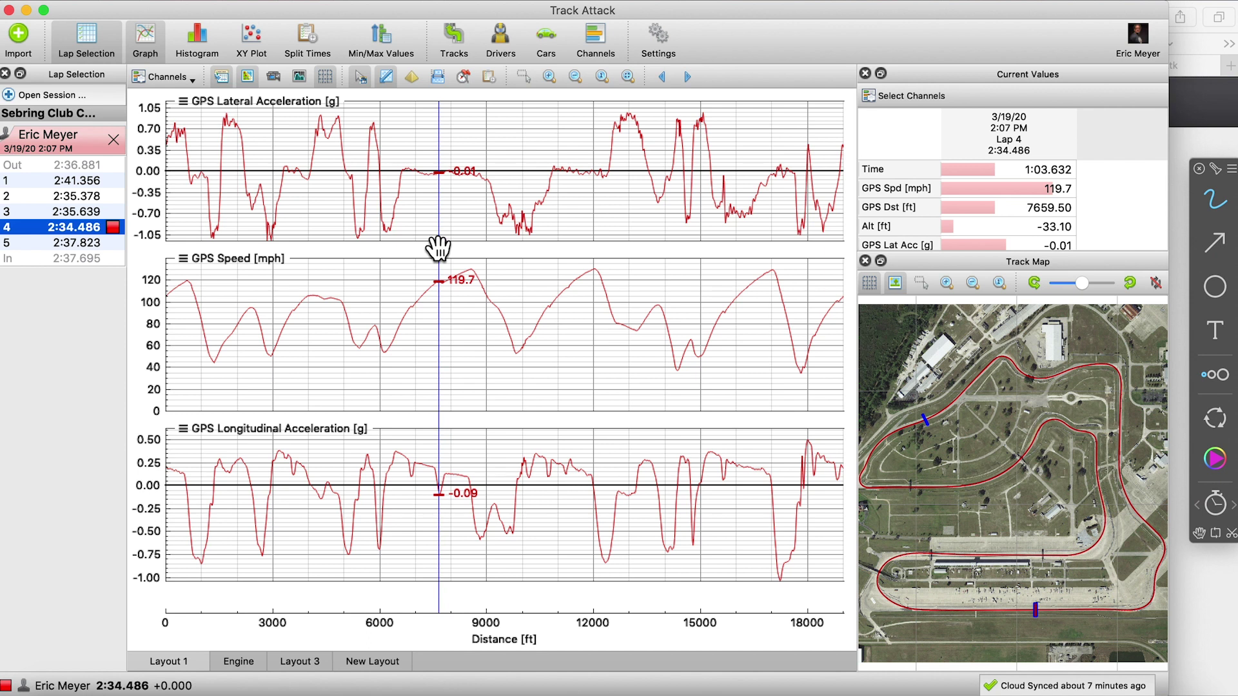
Add Slip, Total Acceleration, Lateral Acceleration, Longitude, Inverse Corner Radius and Apex Score to the graph.
{"action": "left_click", "coordinate": [229, 129]}
{"action": "left_click", "coordinate": [161, 76]}
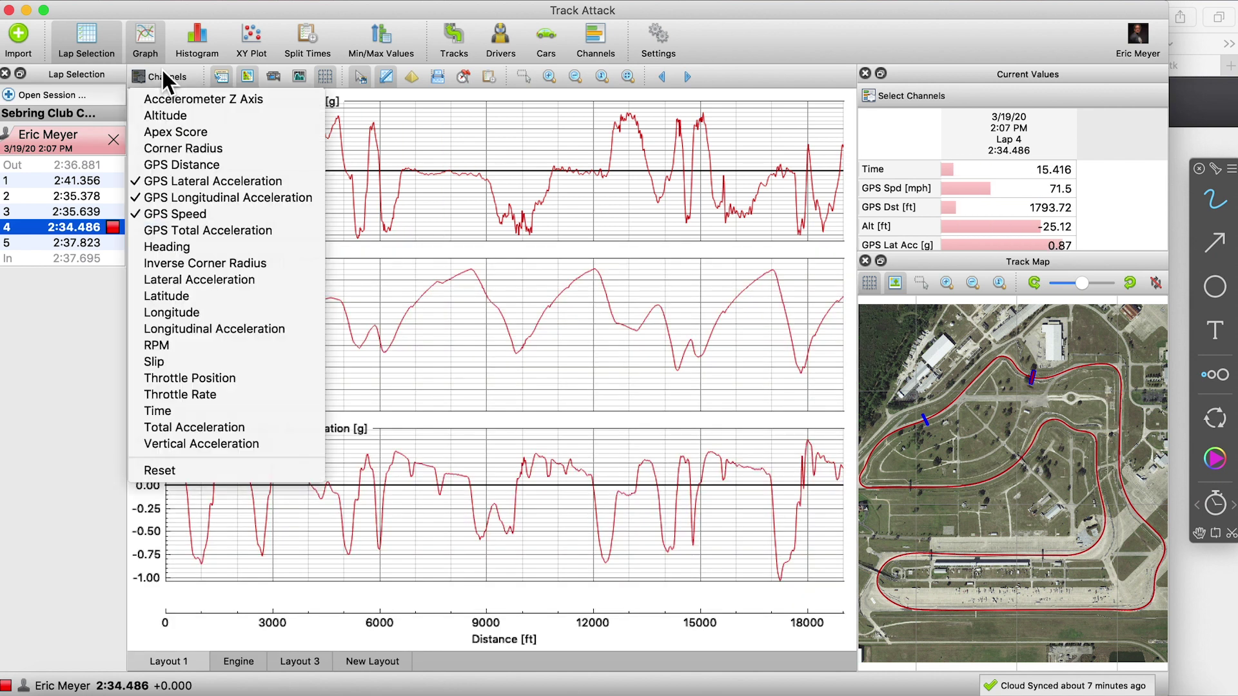
{"action": "left_click", "coordinate": [161, 362]}
{"action": "left_click", "coordinate": [158, 428]}
{"action": "left_click", "coordinate": [165, 312]}
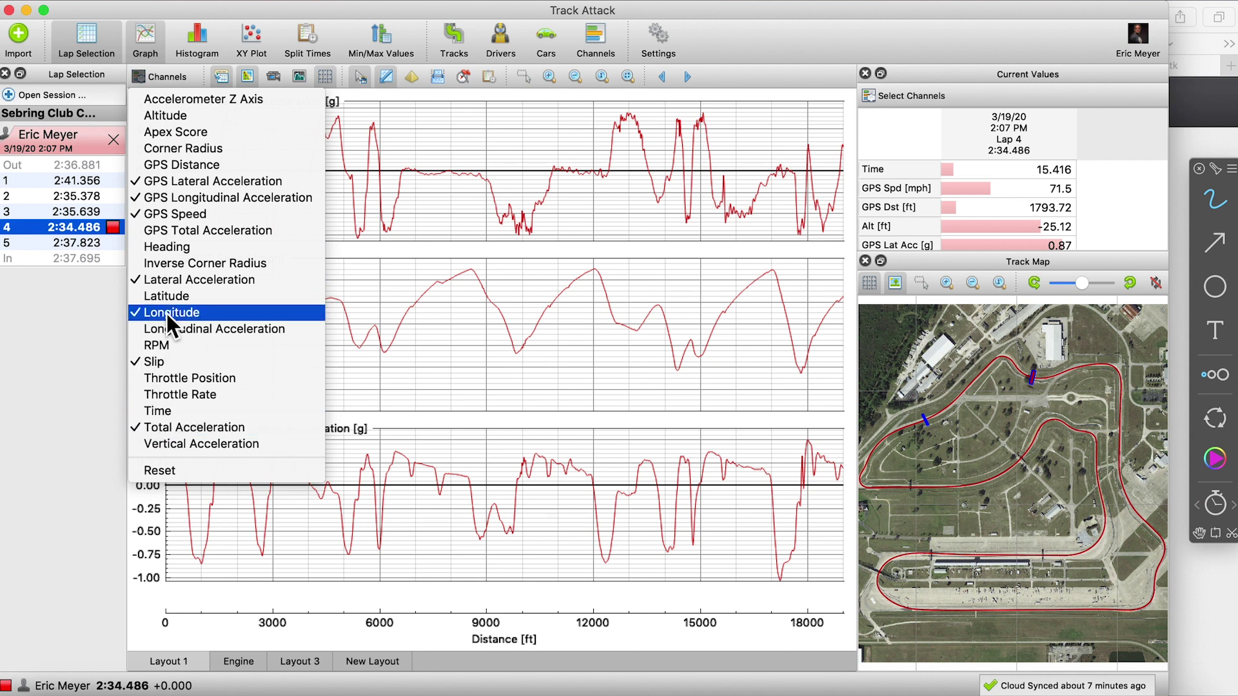
{"action": "left_click", "coordinate": [166, 263]}
{"action": "left_click", "coordinate": [168, 132]}
{"action": "left_click", "coordinate": [413, 174]}
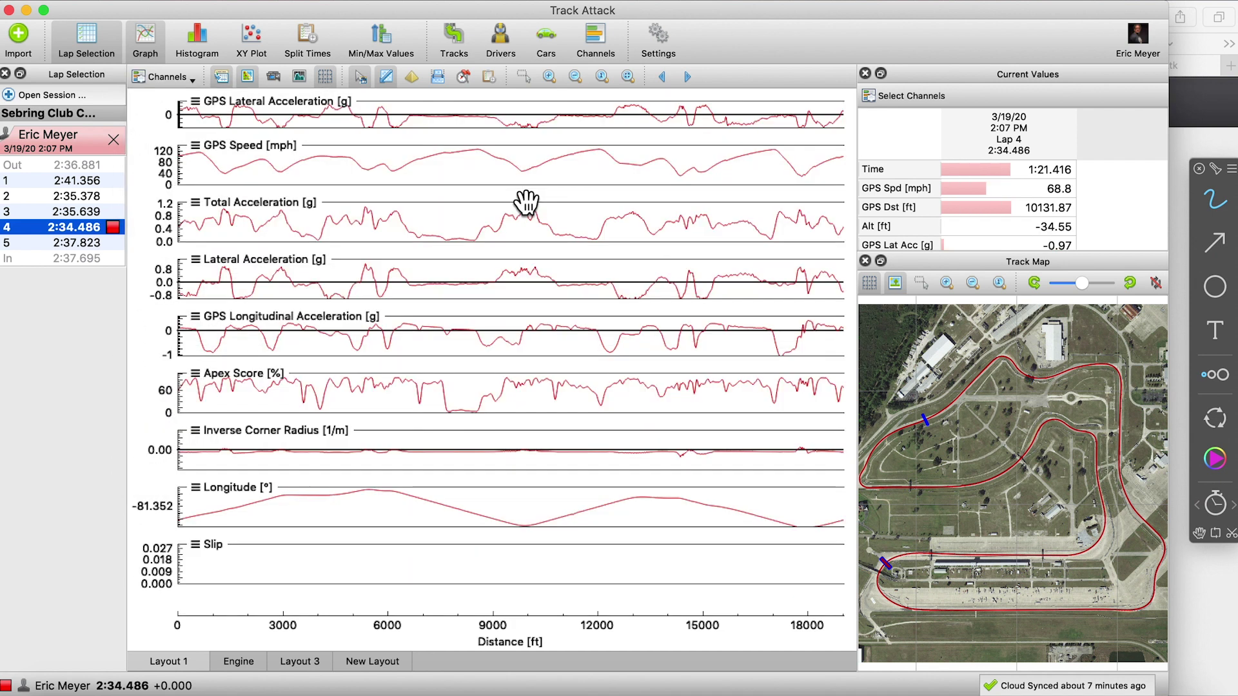
{"action": "left_click_drag", "start_coordinate": [541, 194], "coordinate": [547, 197]}
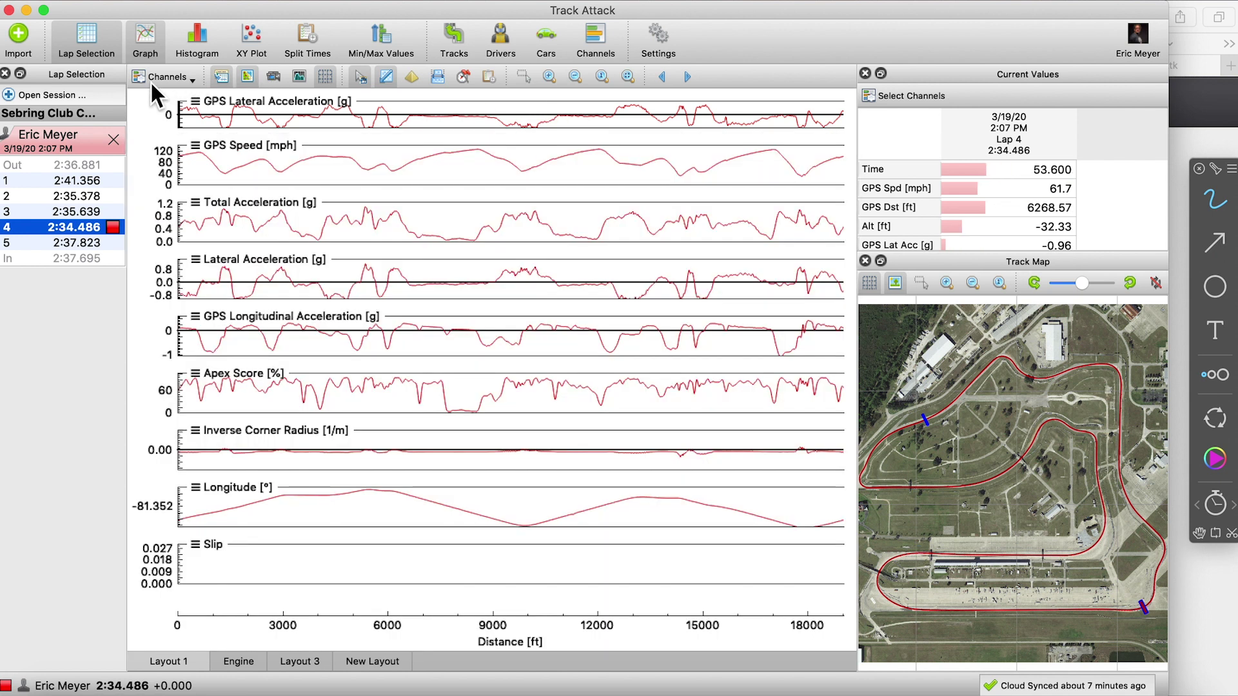
Reset the graph's channels and add GPS Lateral Acceleration and GPS Longitudinal Acceleration to GPS Speed.
{"action": "left_click", "coordinate": [154, 76]}
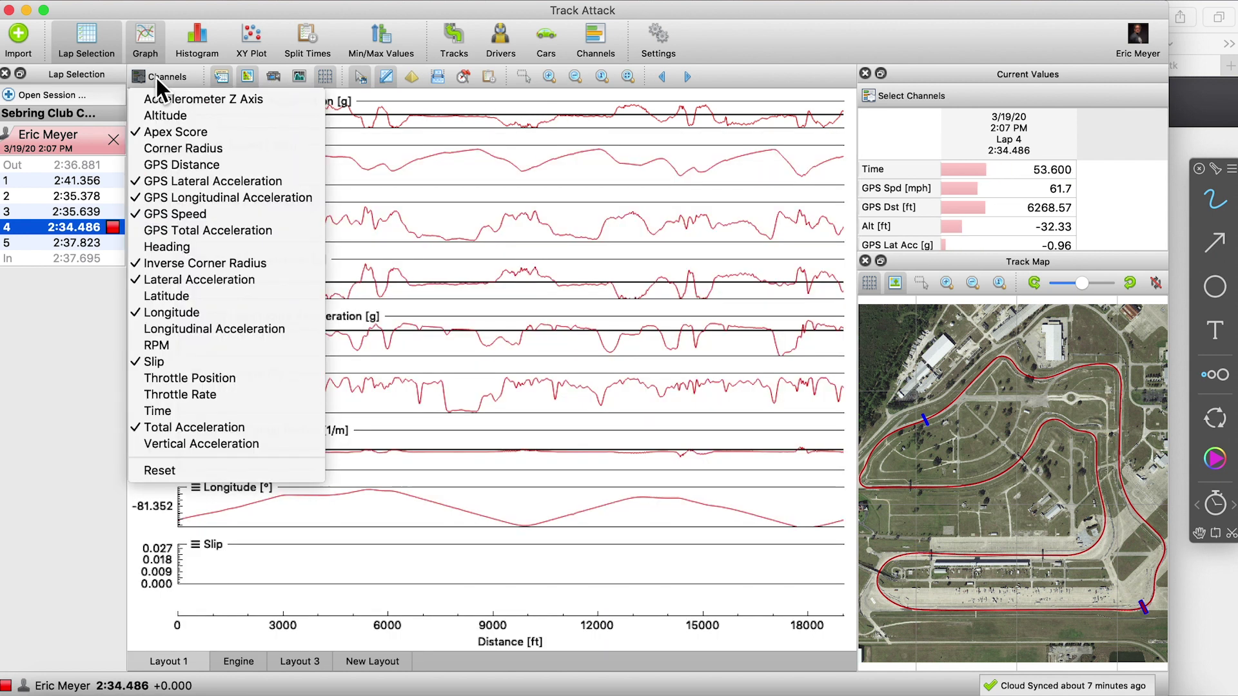
{"action": "left_click", "coordinate": [173, 129]}
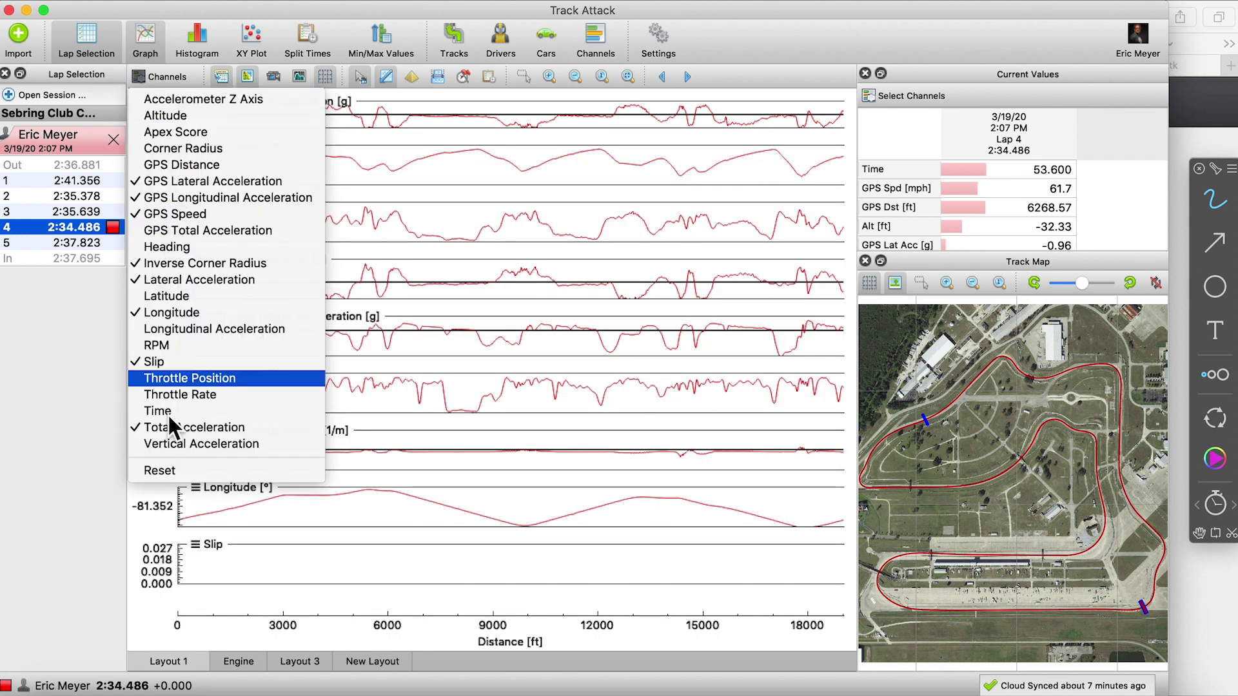
{"action": "left_click", "coordinate": [162, 470]}
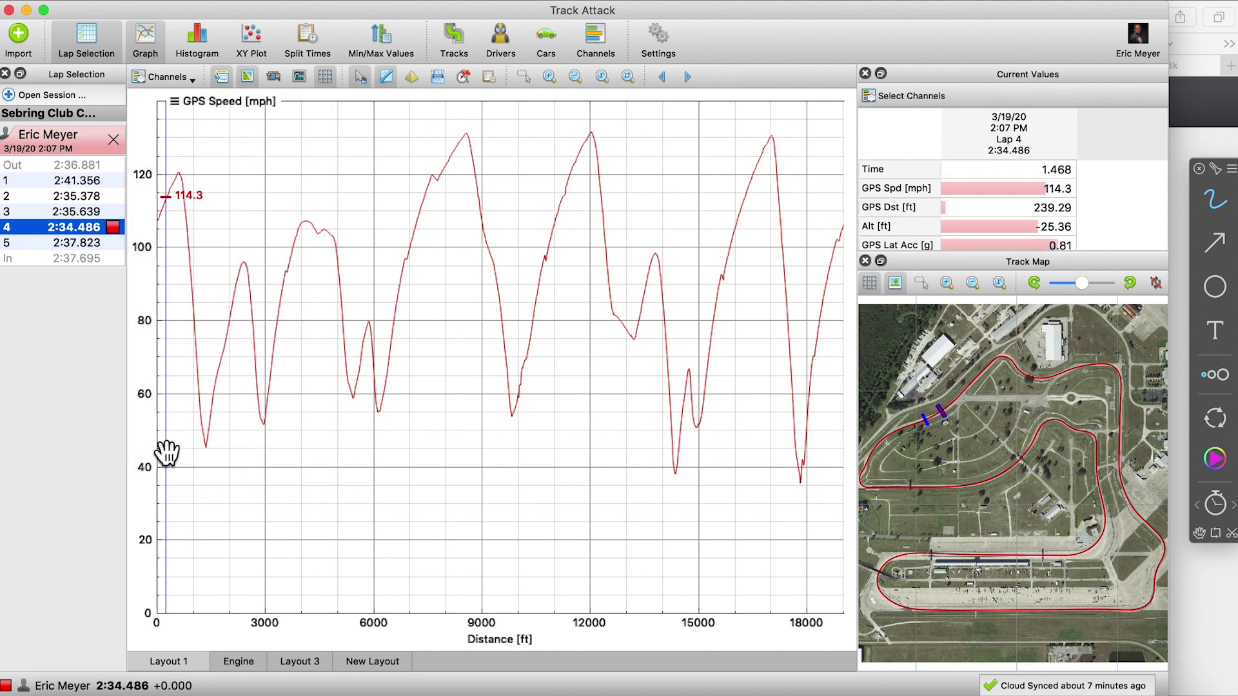
{"action": "left_click", "coordinate": [162, 75]}
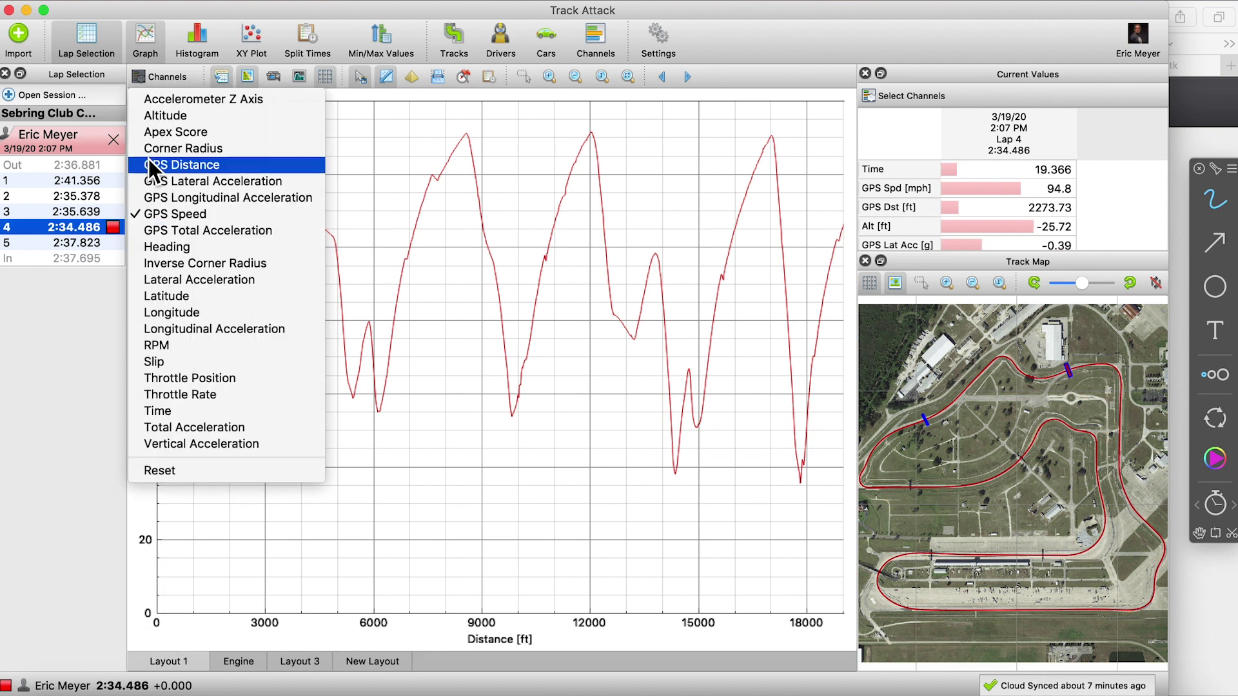
{"action": "left_click", "coordinate": [175, 183]}
{"action": "left_click", "coordinate": [183, 197]}
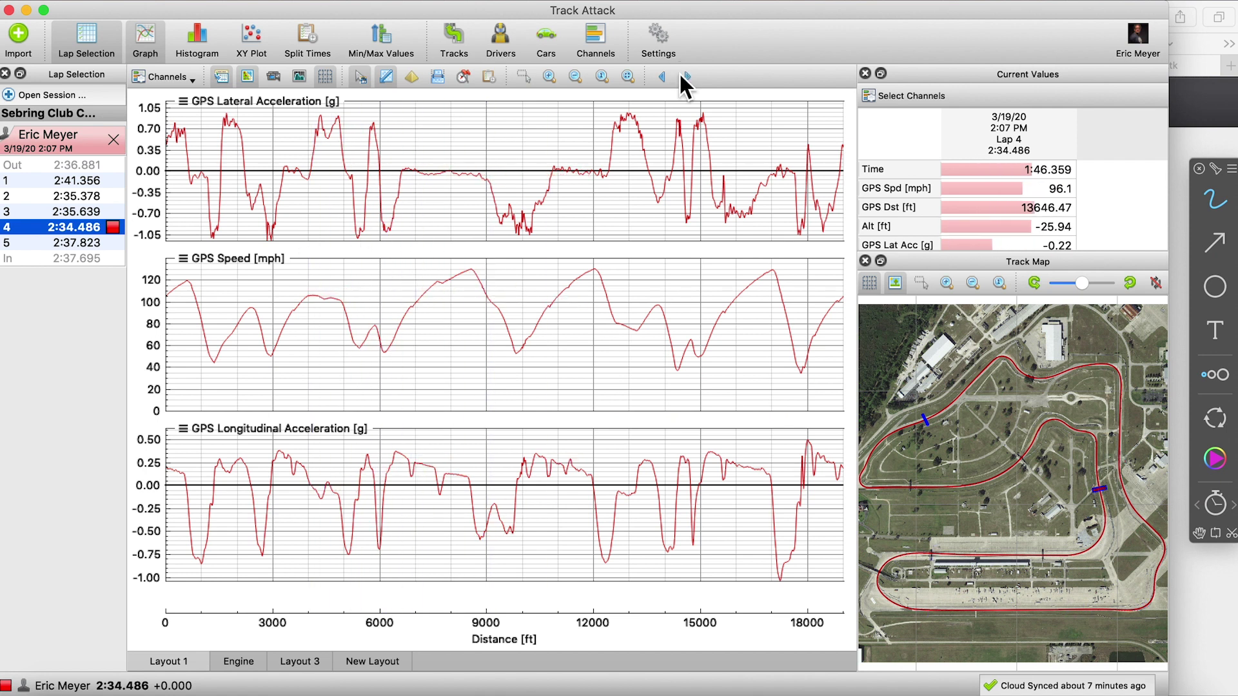
Browse the list of available tracks and close it without changes.
{"action": "left_click", "coordinate": [459, 33]}
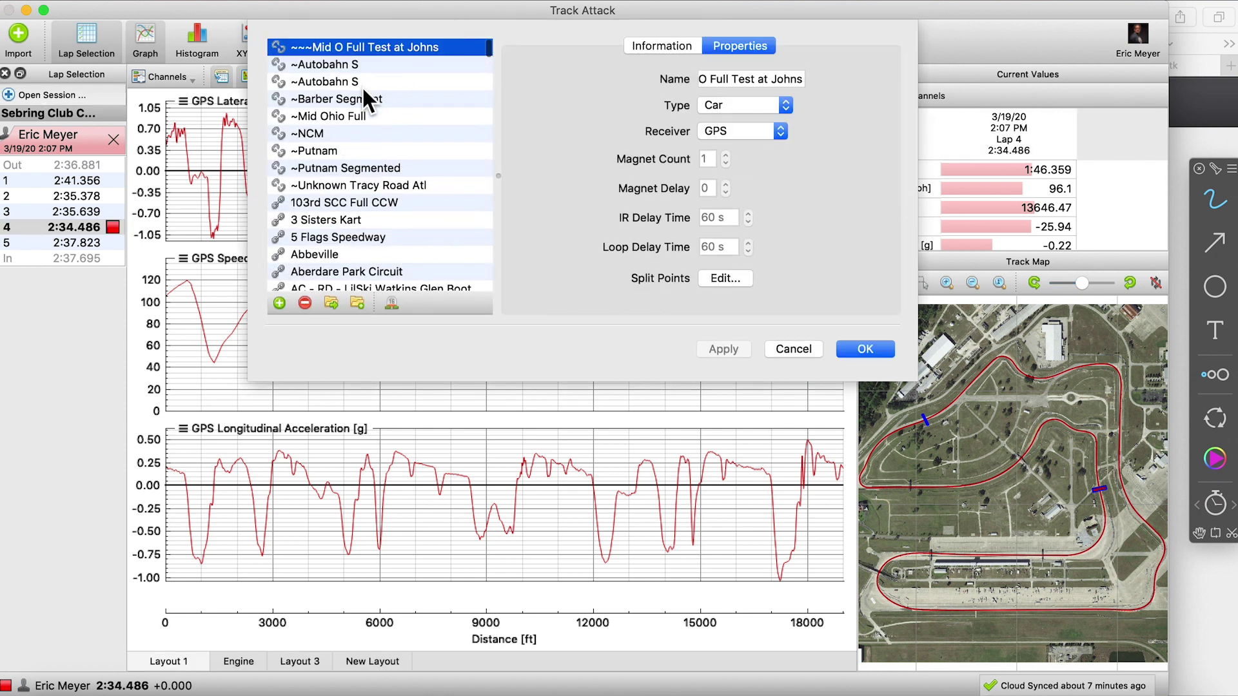
{"action": "scroll", "coordinate": [422, 194], "scroll_direction": "down", "scroll_amount": 5}
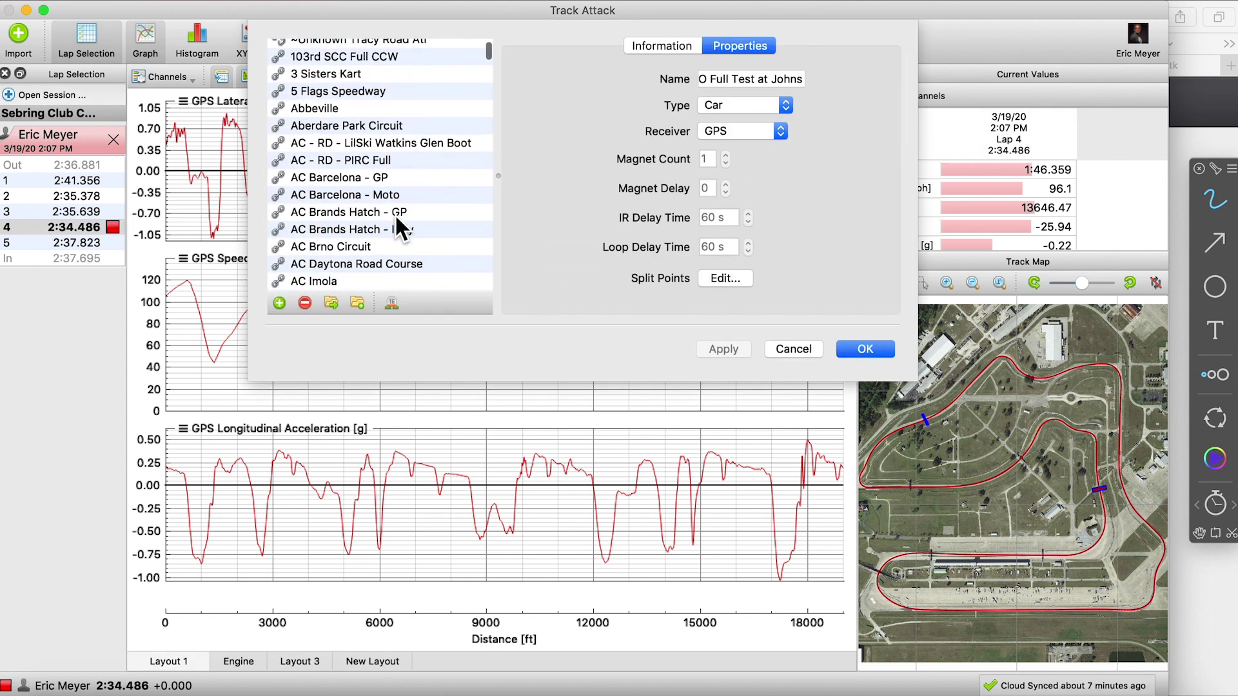
{"action": "left_click", "coordinate": [794, 349]}
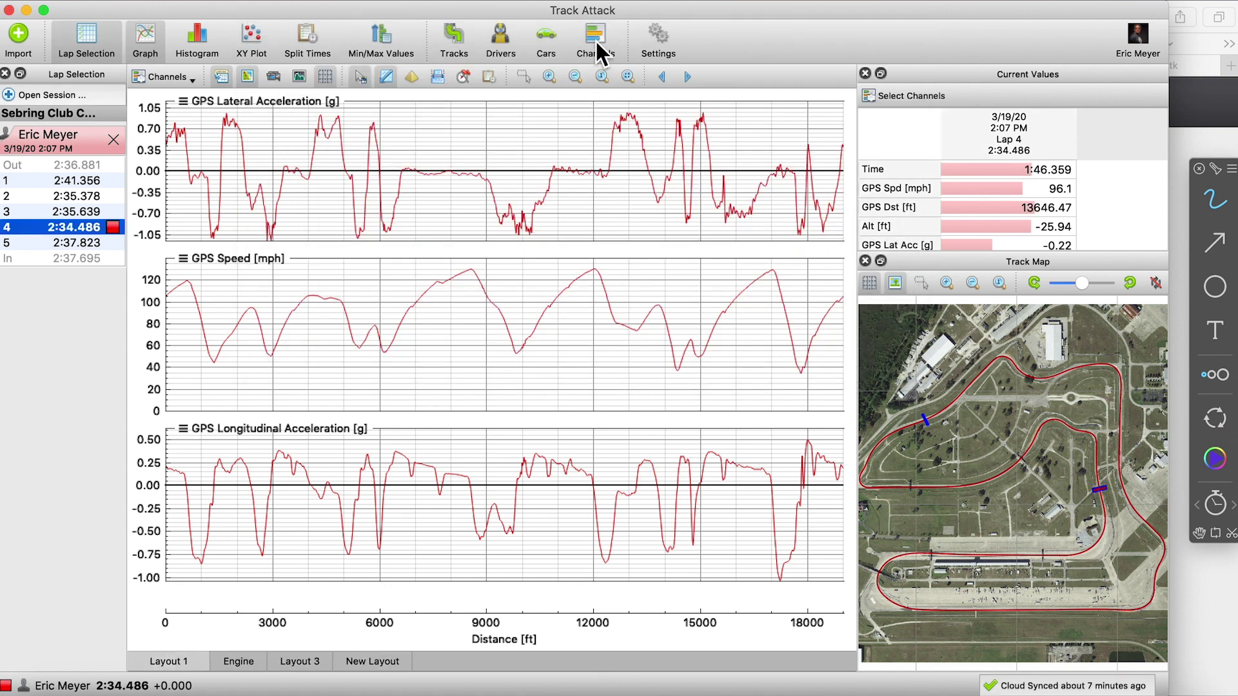
Review the session, lap and track details of the 2001 Miata SM and 2005 Lotus Elise in the car list.
{"action": "left_click", "coordinate": [535, 34]}
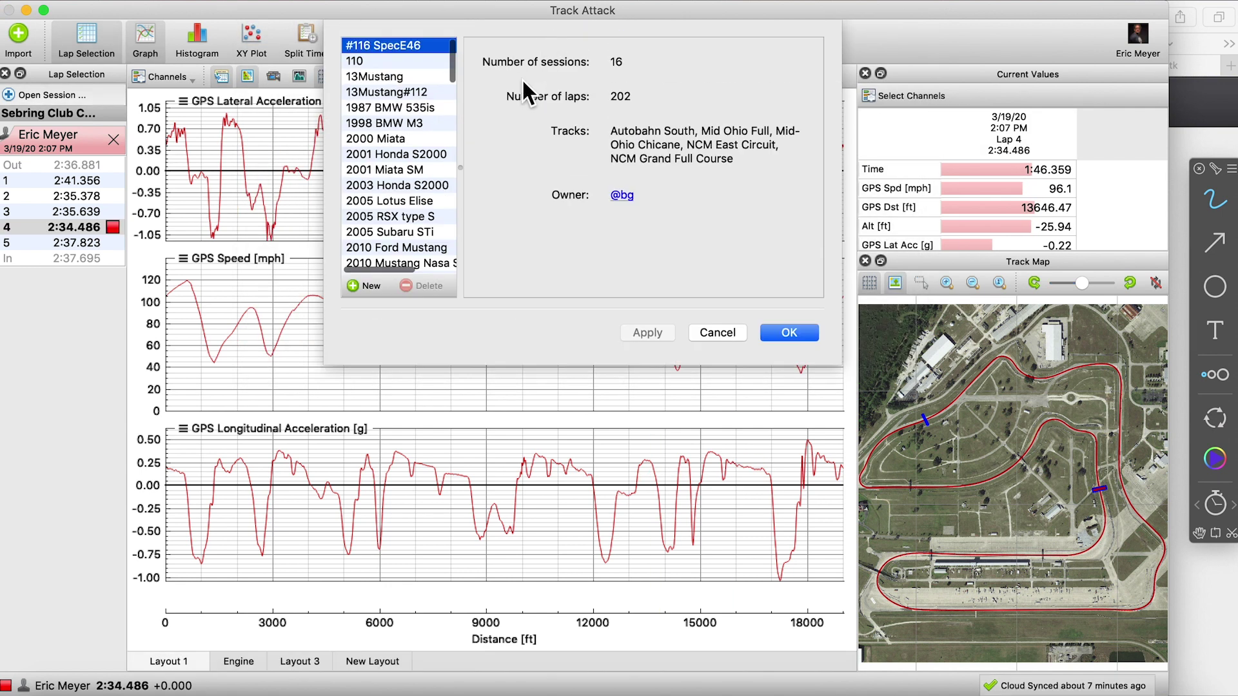
{"action": "left_click", "coordinate": [407, 171]}
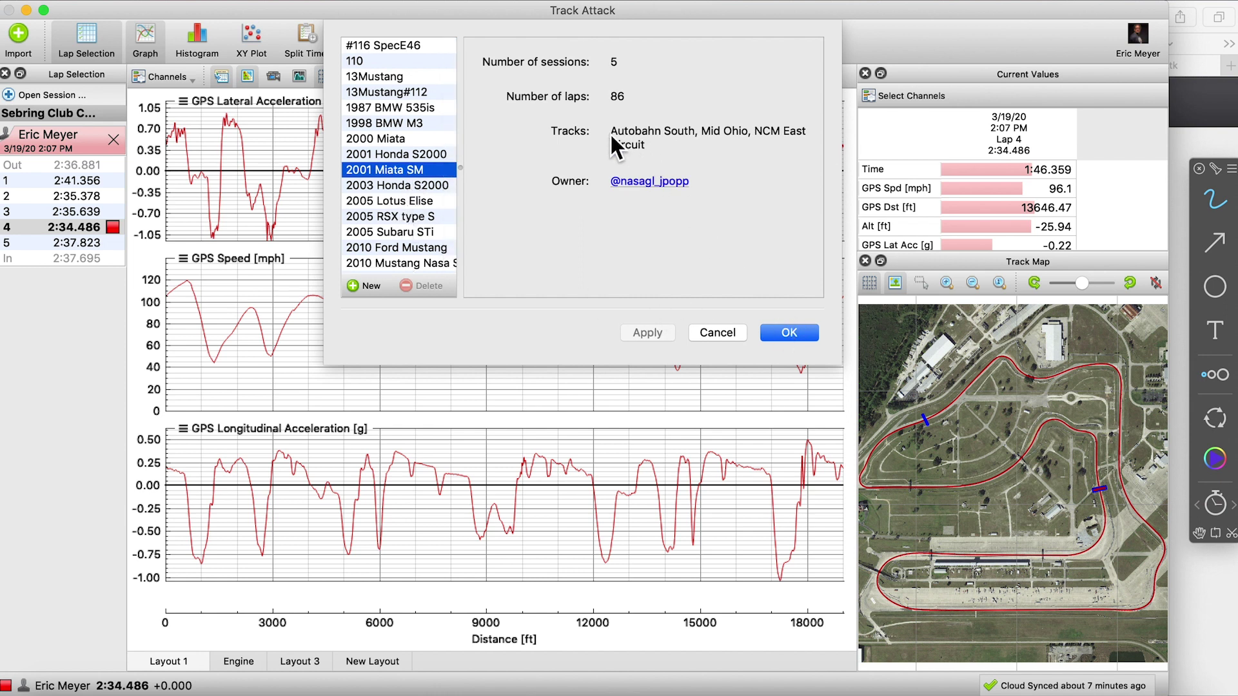
{"action": "left_click", "coordinate": [416, 200]}
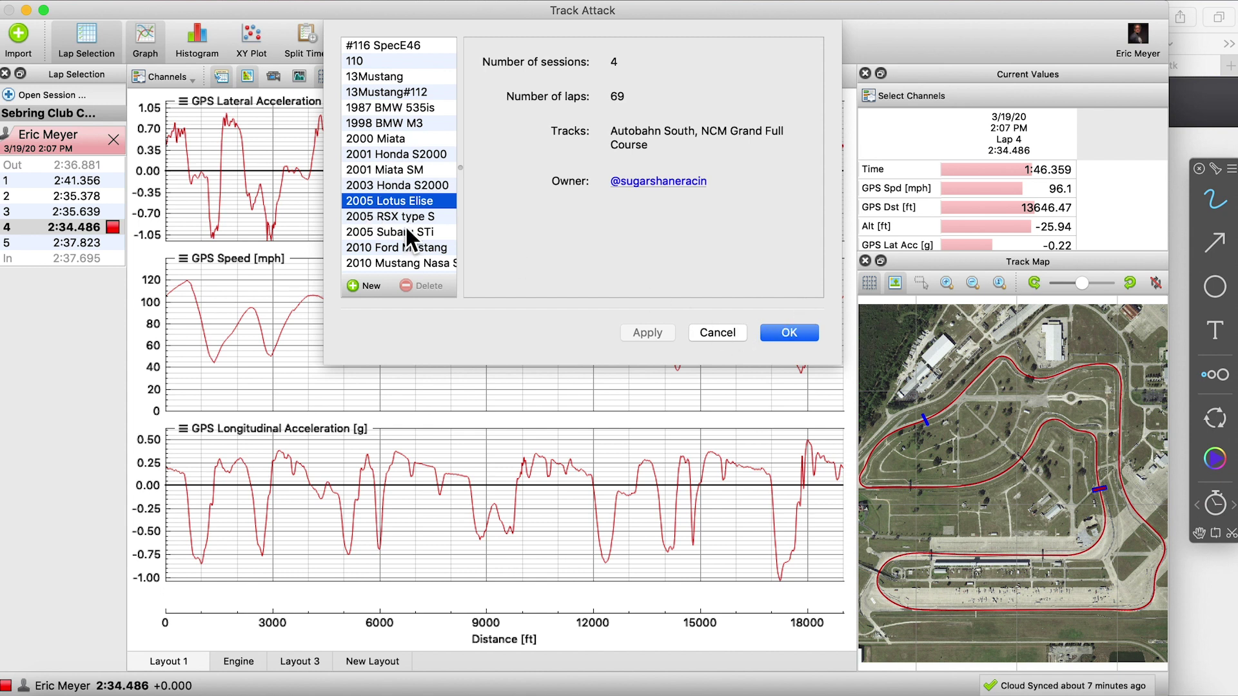
{"action": "left_click", "coordinate": [790, 332]}
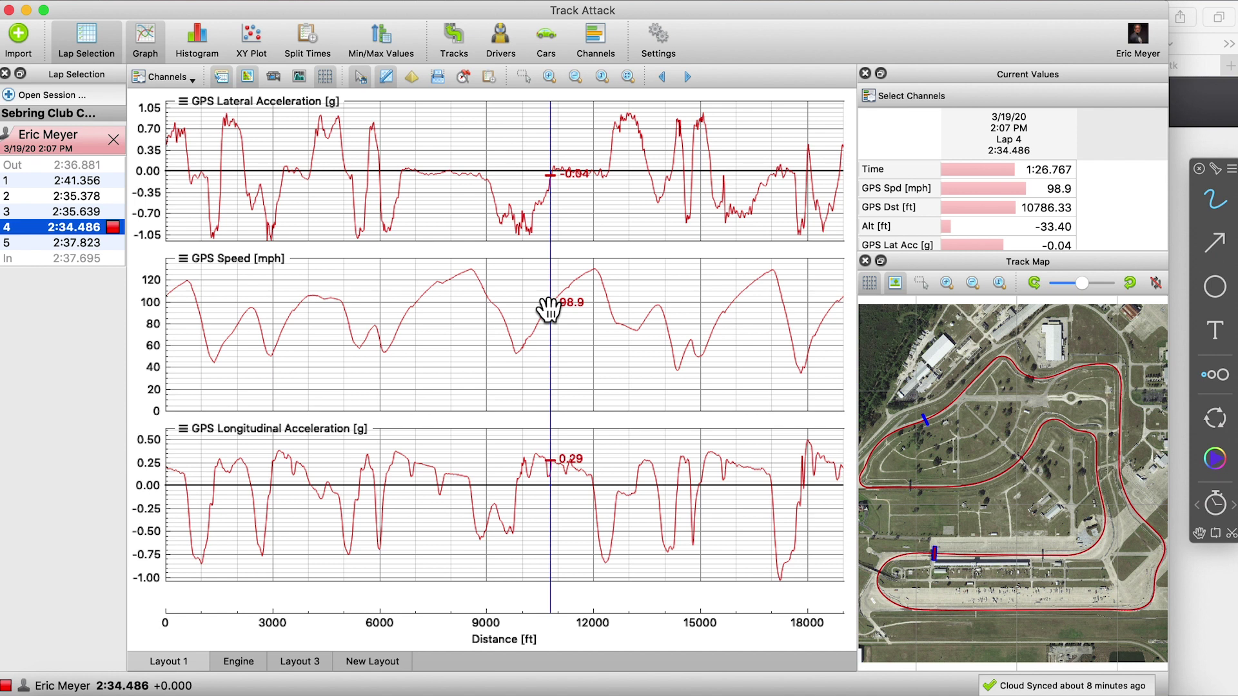
Move the cursor back along lap 4's traces and switch to the histogram of GPS Longitudinal Acceleration.
{"action": "mouse_move", "coordinate": [548, 309]}
{"action": "left_mouse_down"}
{"action": "mouse_move", "coordinate": [782, 312]}
{"action": "mouse_move", "coordinate": [991, 506]}
{"action": "mouse_move", "coordinate": [810, 525]}
{"action": "mouse_move", "coordinate": [568, 421]}
{"action": "mouse_move", "coordinate": [567, 381]}
{"action": "mouse_move", "coordinate": [705, 182]}
{"action": "mouse_move", "coordinate": [632, 157]}
{"action": "mouse_move", "coordinate": [276, 115]}
{"action": "left_mouse_up"}
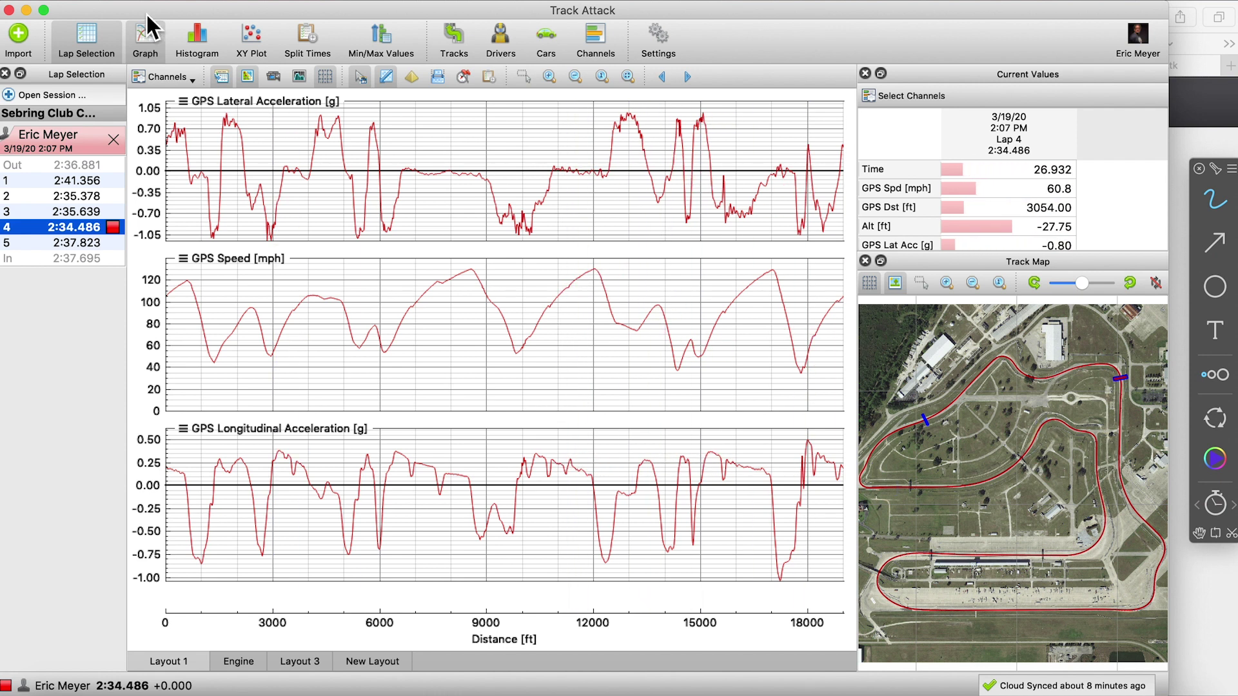
{"action": "left_click", "coordinate": [197, 40]}
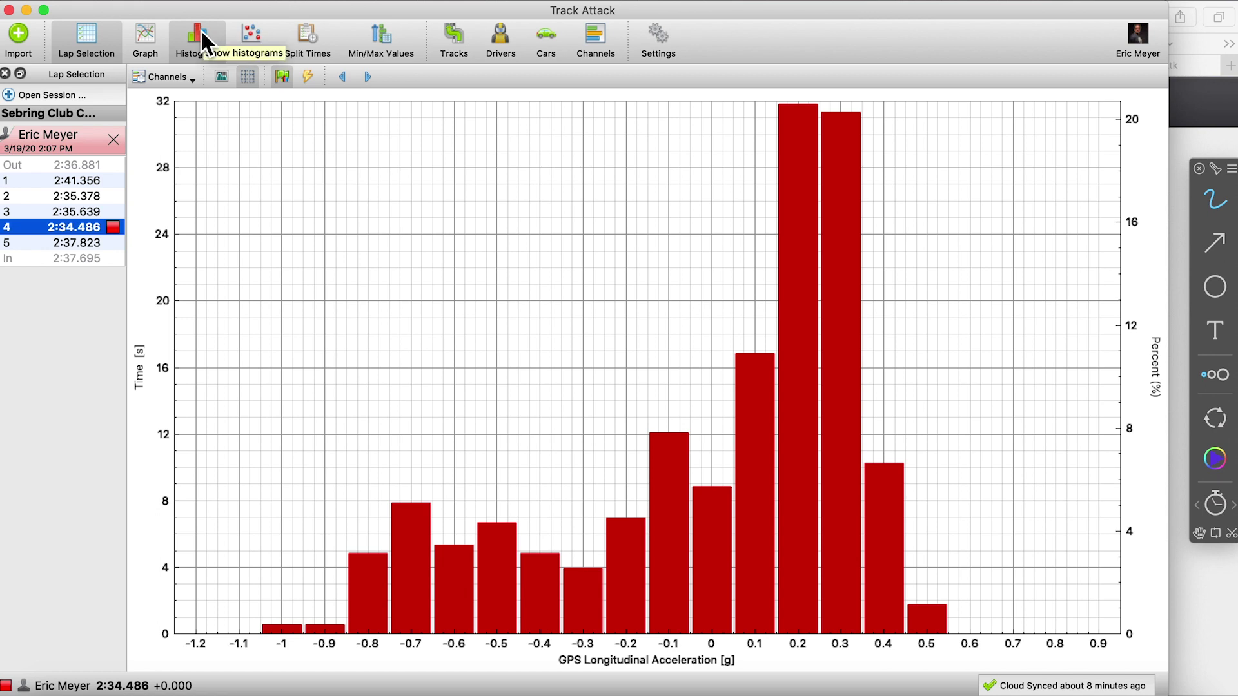
Show the XY plot of GPS Longitudinal against GPS Lateral Acceleration for laps 1 to 5.
{"action": "left_click", "coordinate": [251, 36]}
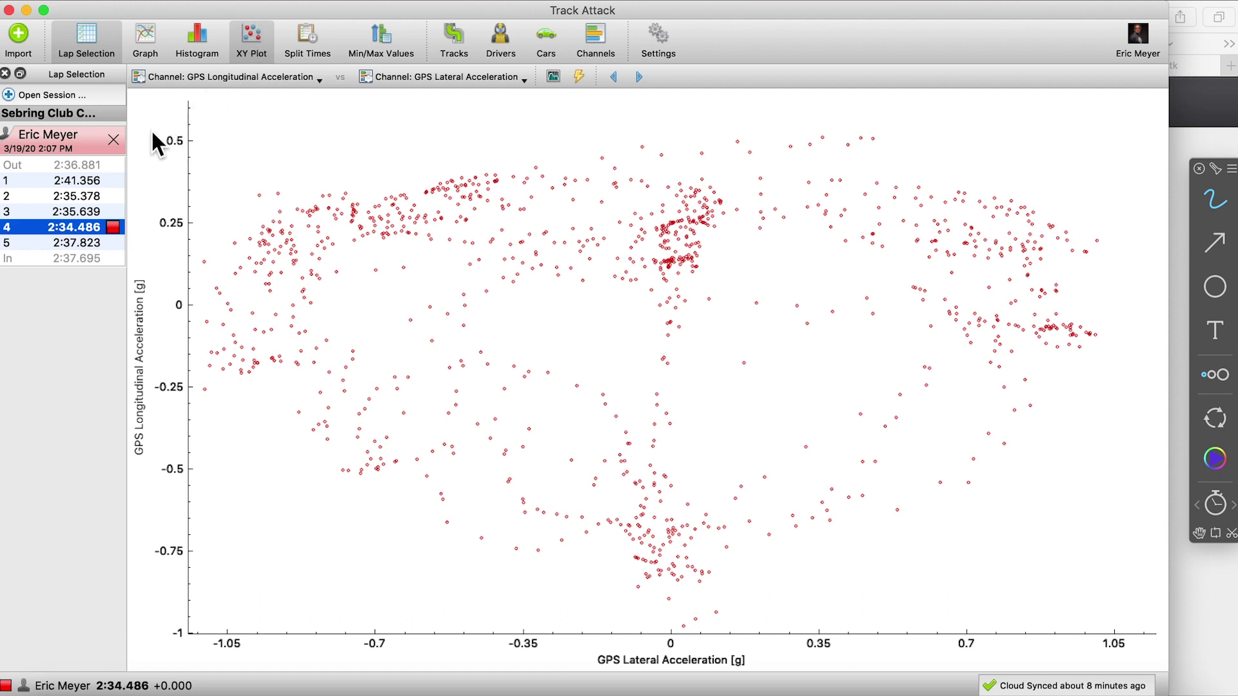
{"action": "left_click", "coordinate": [97, 182]}
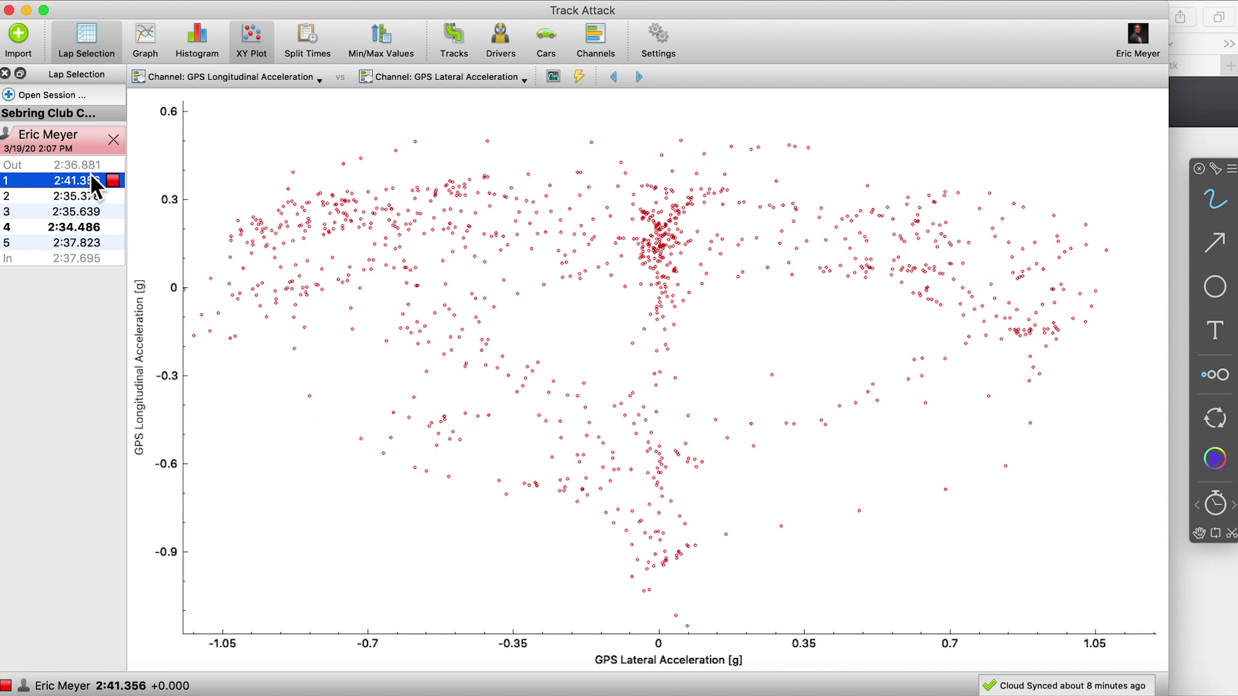
{"action": "left_click", "coordinate": [86, 243], "text": "shift"}
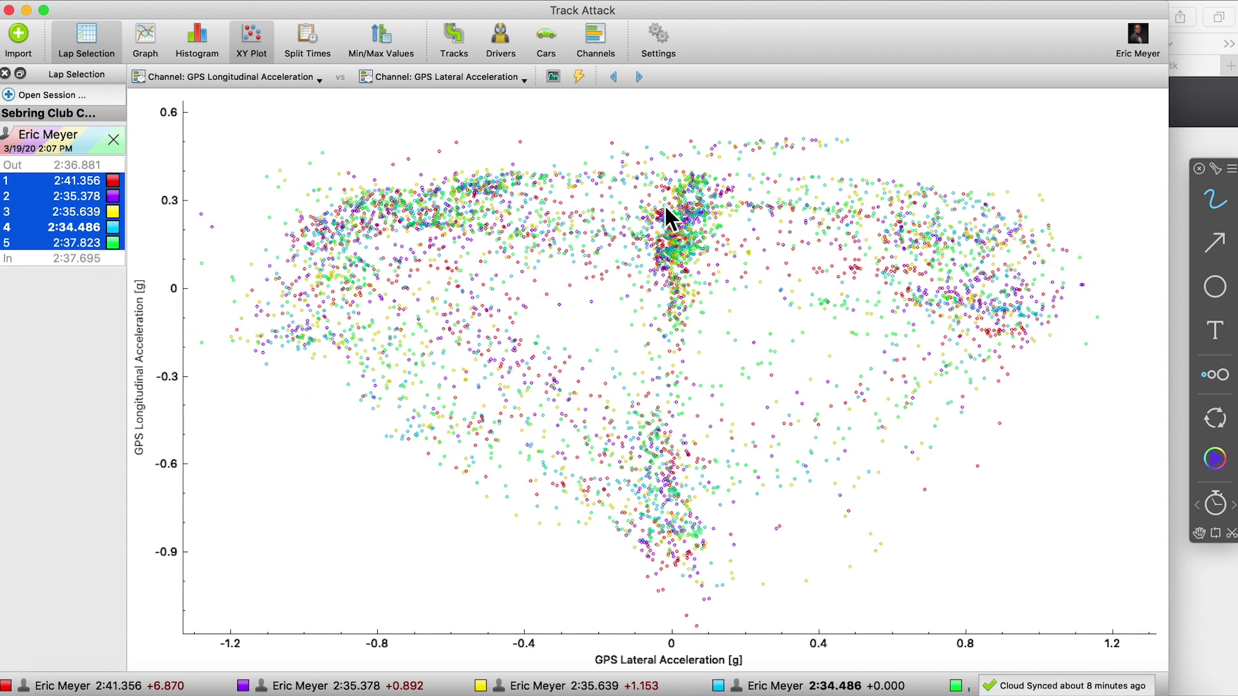
Mark both lateral acceleration limits and the lowest longitudinal acceleration of the XY plot with freehand strokes.
{"action": "left_click", "coordinate": [1225, 193]}
{"action": "left_click_drag", "start_coordinate": [1062, 224], "coordinate": [1073, 461]}
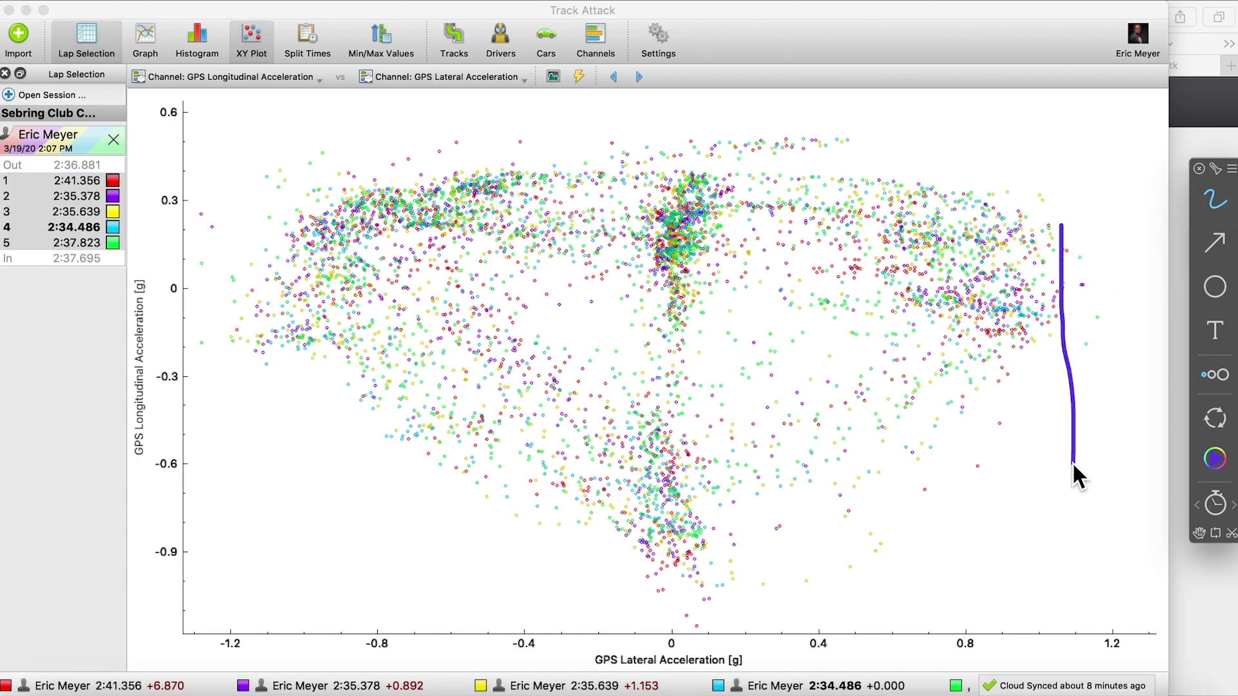
{"action": "left_click_drag", "start_coordinate": [1072, 624], "coordinate": [1072, 637]}
{"action": "left_click_drag", "start_coordinate": [283, 233], "coordinate": [272, 656]}
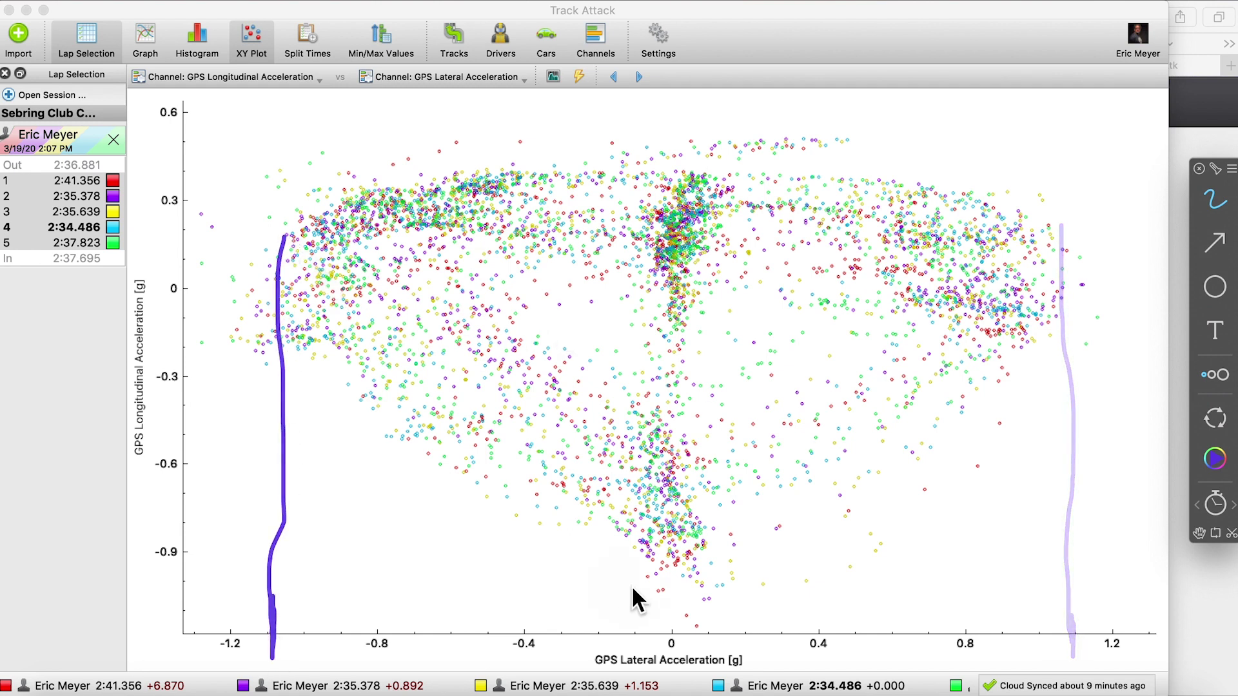
{"action": "left_click_drag", "start_coordinate": [716, 607], "coordinate": [629, 607]}
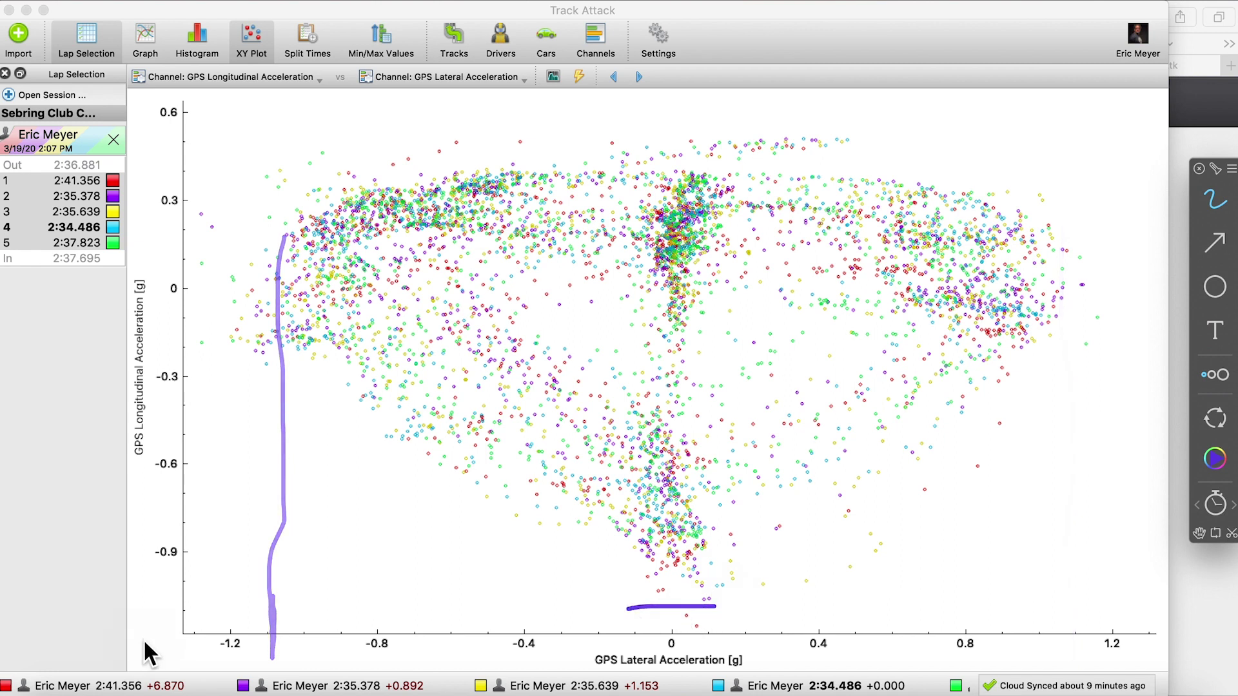
{"action": "mouse_move", "coordinate": [202, 606]}
{"action": "left_mouse_down"}
{"action": "mouse_move", "coordinate": [176, 609]}
{"action": "mouse_move", "coordinate": [196, 614]}
{"action": "left_mouse_up"}
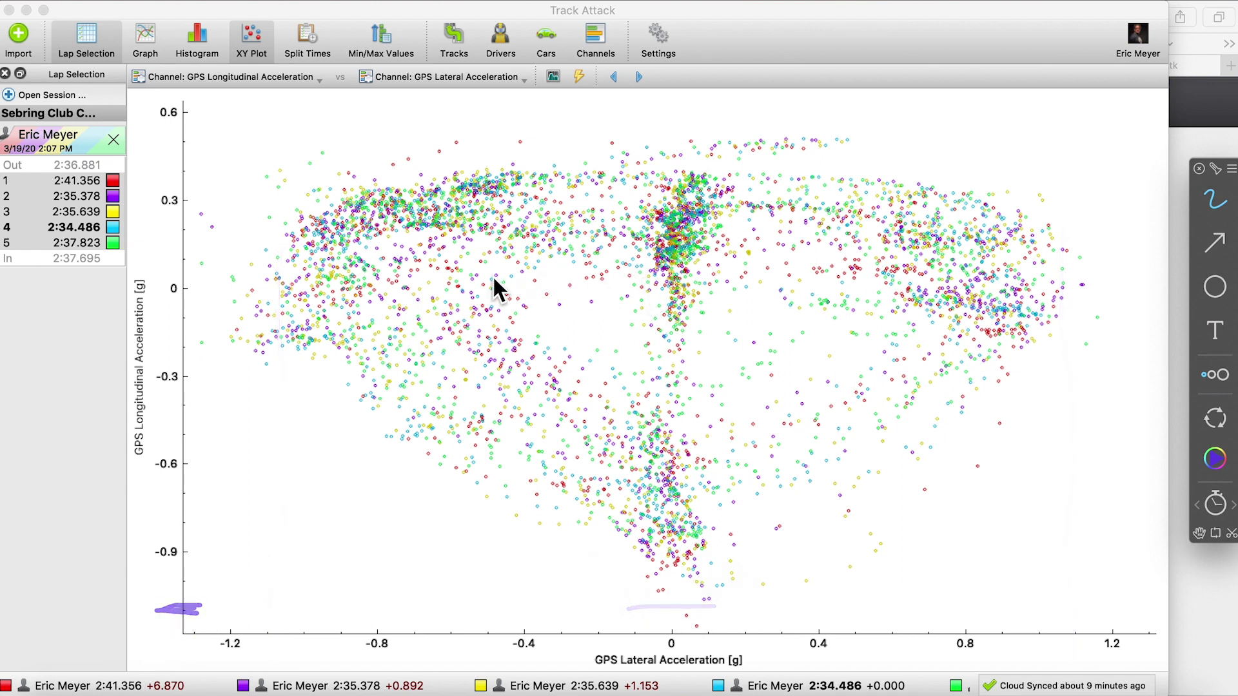
Trace the outer edge of the point cloud, divide the plot at zero lateral acceleration and label the halves R and L.
{"action": "mouse_move", "coordinate": [169, 283]}
{"action": "left_mouse_down"}
{"action": "mouse_move", "coordinate": [800, 293]}
{"action": "mouse_move", "coordinate": [1129, 281]}
{"action": "mouse_move", "coordinate": [1030, 119]}
{"action": "mouse_move", "coordinate": [981, 157]}
{"action": "mouse_move", "coordinate": [1064, 188]}
{"action": "mouse_move", "coordinate": [1051, 258]}
{"action": "left_mouse_up"}
{"action": "mouse_move", "coordinate": [1046, 361]}
{"action": "left_mouse_down"}
{"action": "mouse_move", "coordinate": [706, 538]}
{"action": "mouse_move", "coordinate": [723, 461]}
{"action": "left_mouse_up"}
{"action": "left_click_drag", "start_coordinate": [668, 127], "coordinate": [668, 550]}
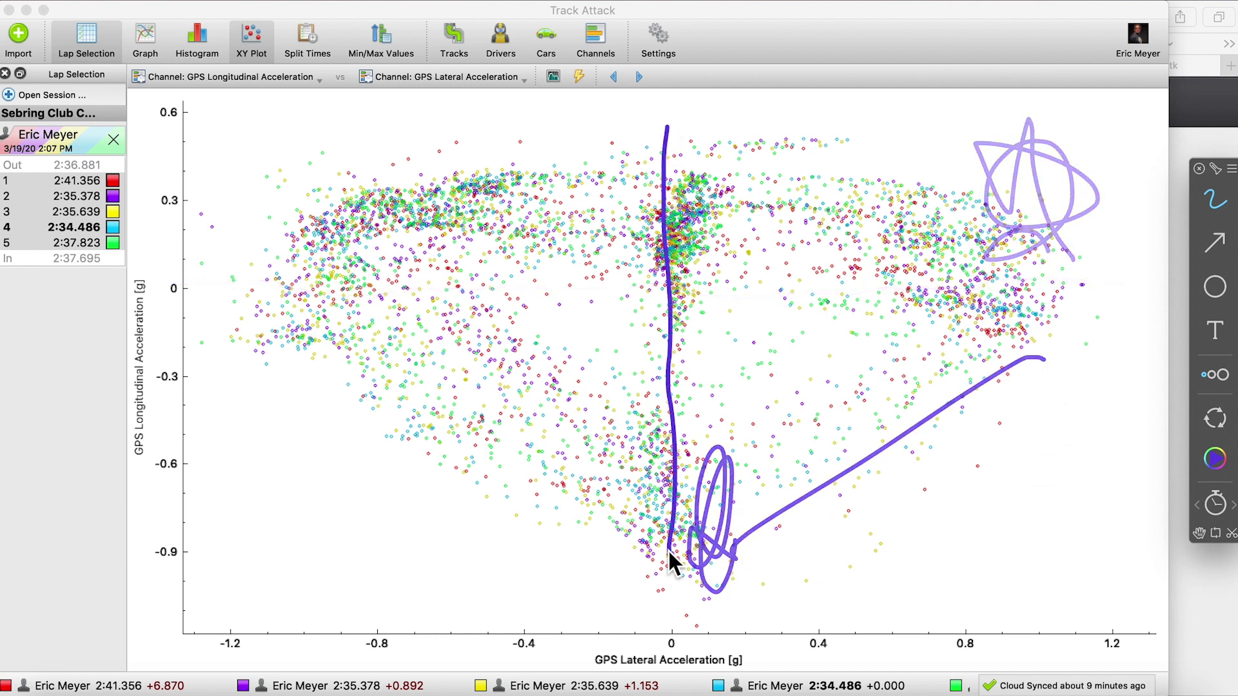
{"action": "mouse_move", "coordinate": [794, 337]}
{"action": "left_mouse_down"}
{"action": "mouse_move", "coordinate": [796, 221]}
{"action": "mouse_move", "coordinate": [793, 247]}
{"action": "mouse_move", "coordinate": [892, 307]}
{"action": "left_mouse_up"}
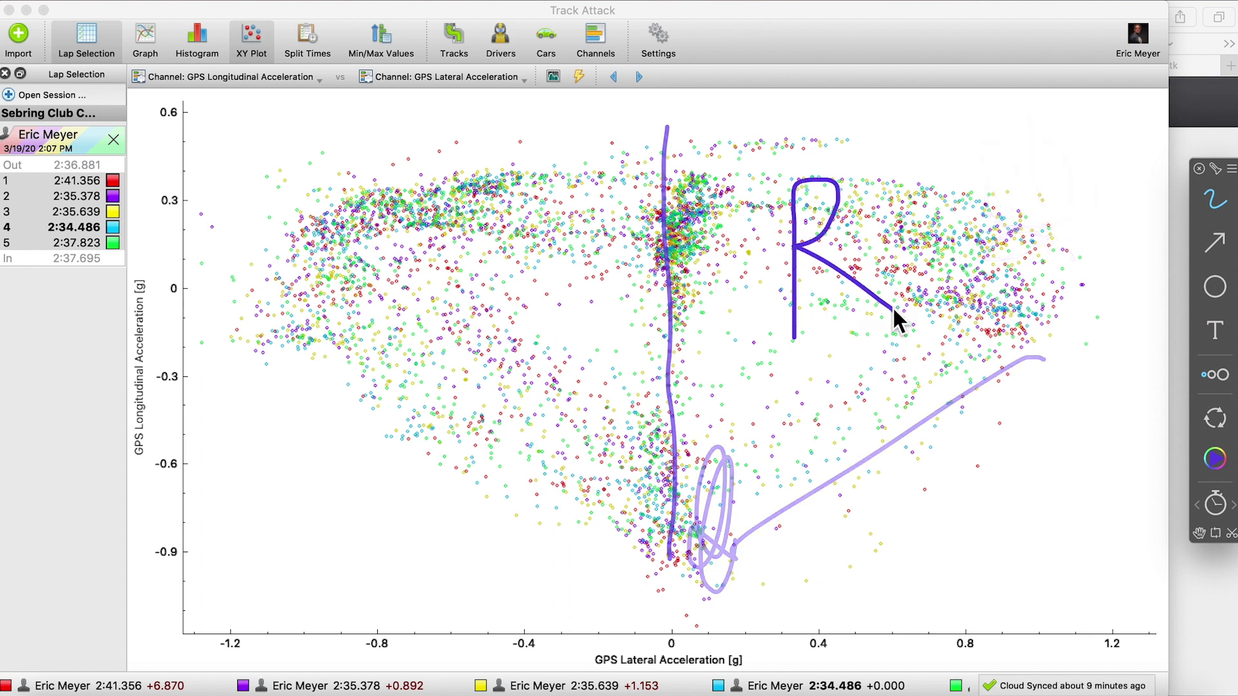
{"action": "mouse_move", "coordinate": [453, 187]}
{"action": "left_mouse_down"}
{"action": "mouse_move", "coordinate": [512, 338]}
{"action": "mouse_move", "coordinate": [567, 325]}
{"action": "left_mouse_up"}
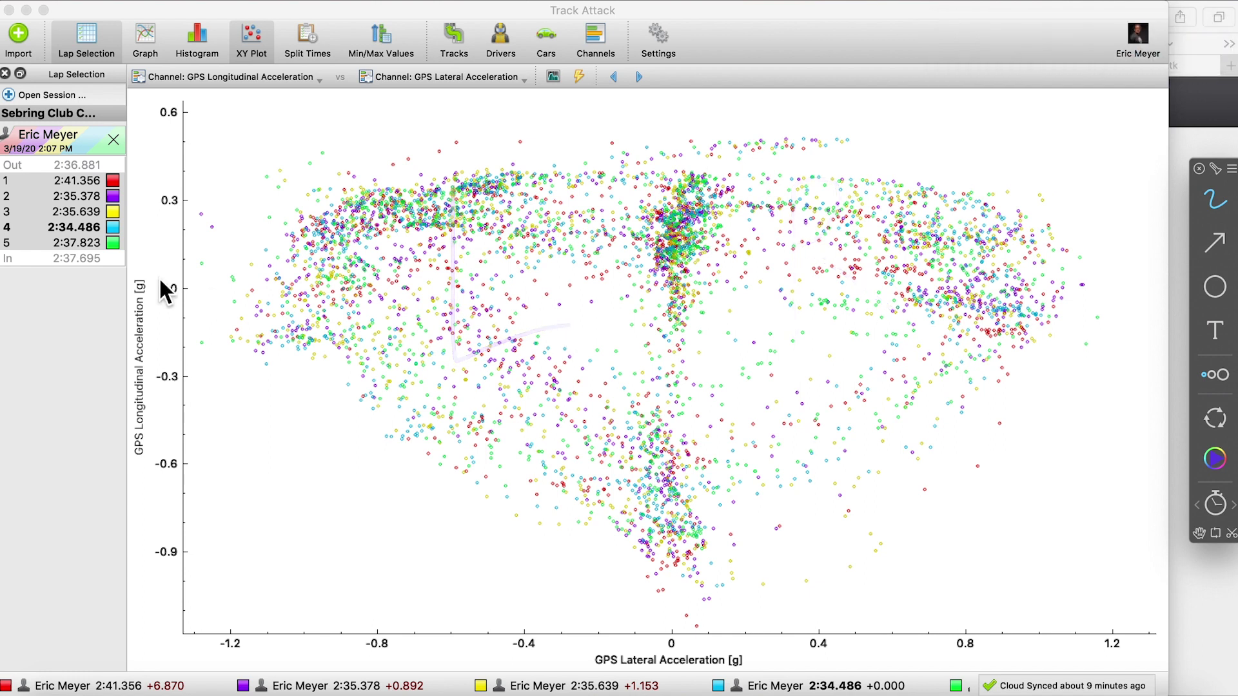
Plot only lap 4 and change its colour to black.
{"action": "left_click", "coordinate": [82, 223]}
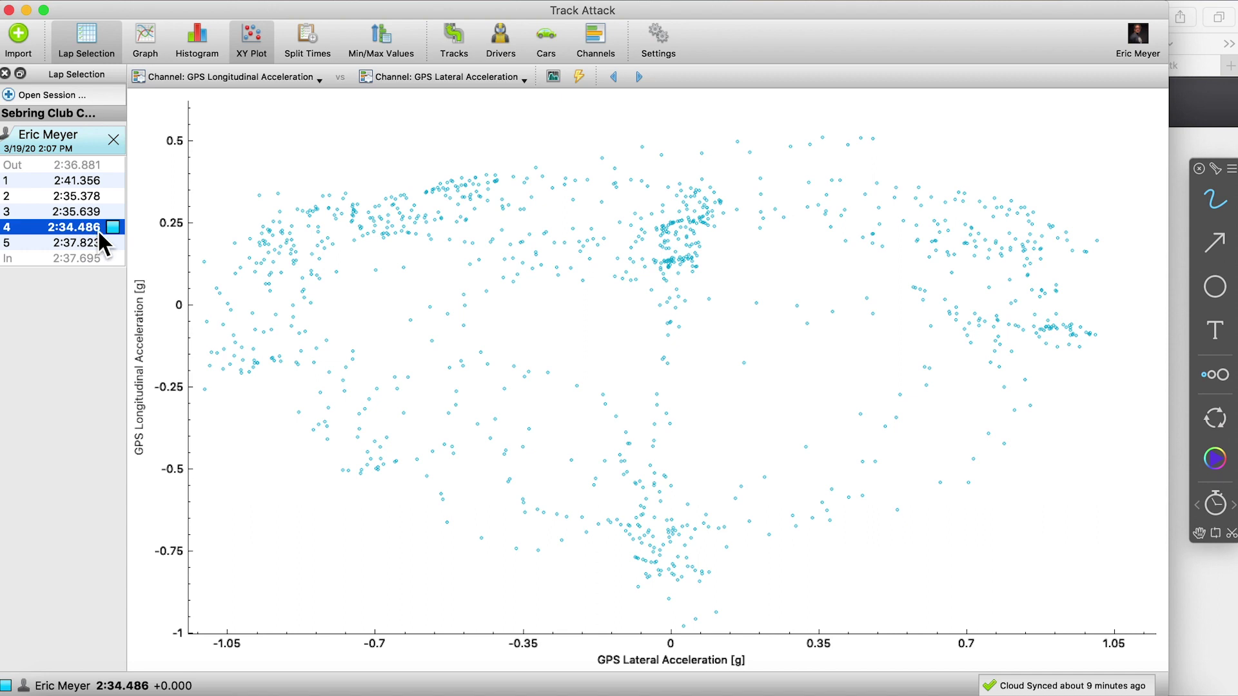
{"action": "left_click", "coordinate": [112, 227]}
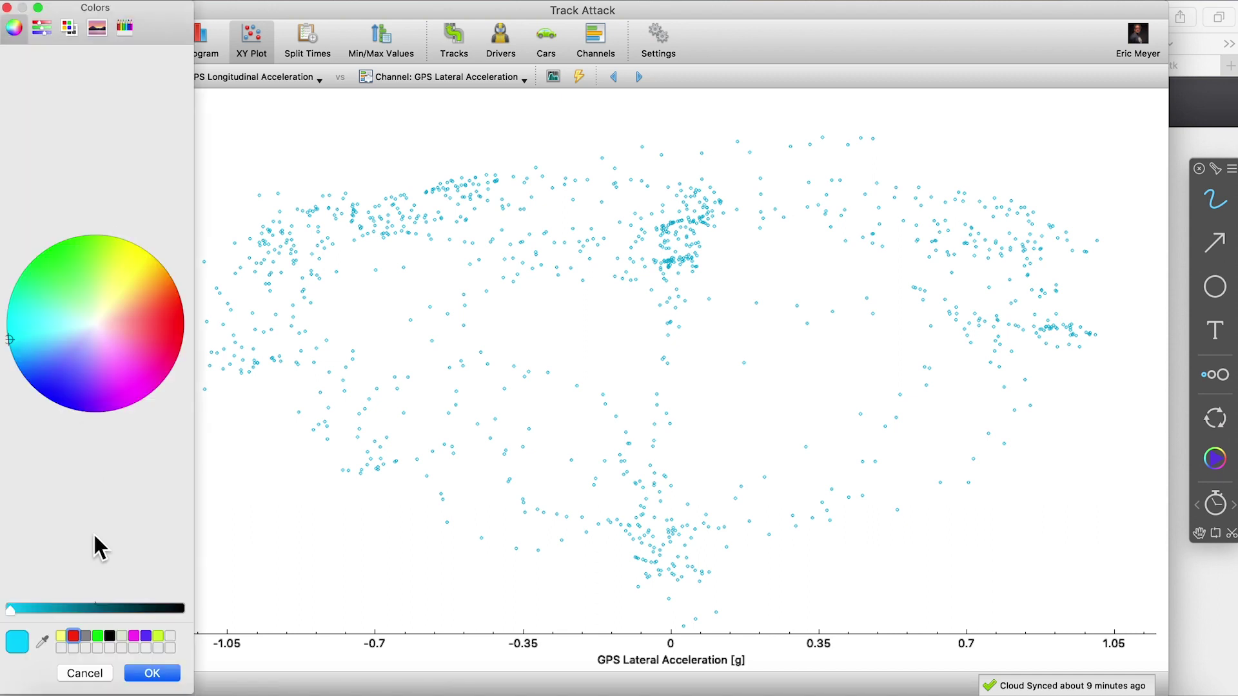
{"action": "left_click", "coordinate": [110, 637]}
{"action": "left_click", "coordinate": [153, 673]}
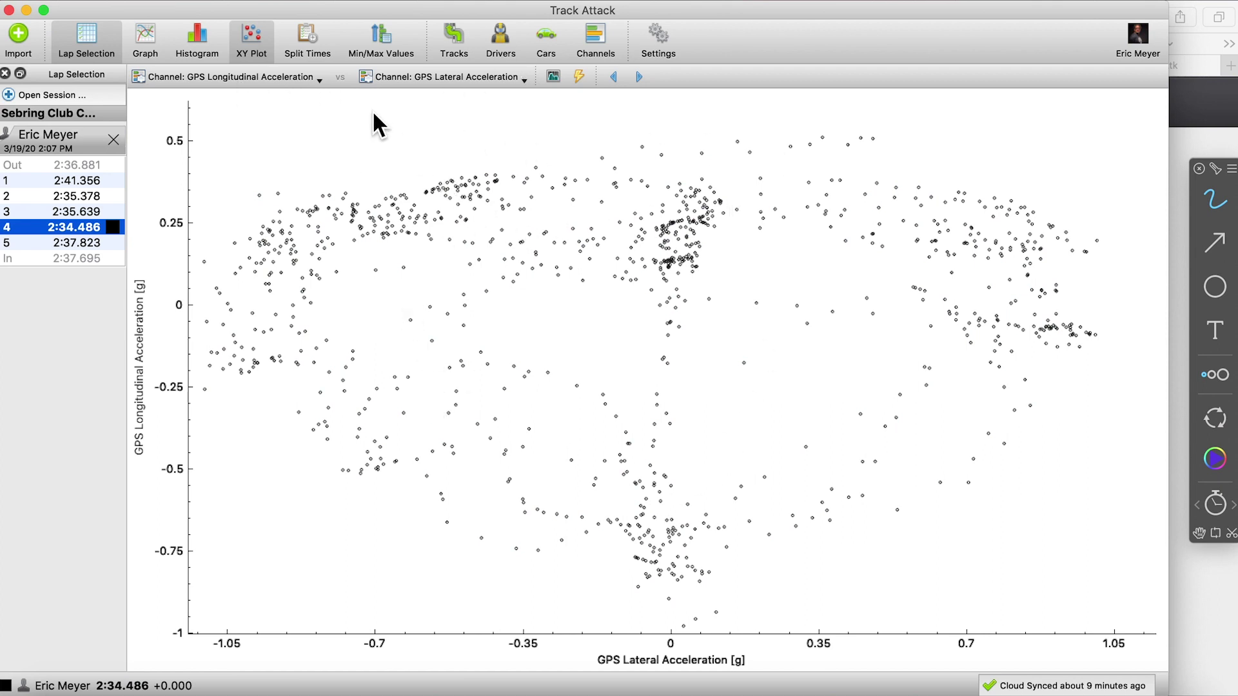
Change the XY plot to show Altitude against Longitudinal Acceleration.
{"action": "left_click", "coordinate": [318, 77]}
{"action": "left_click", "coordinate": [246, 114]}
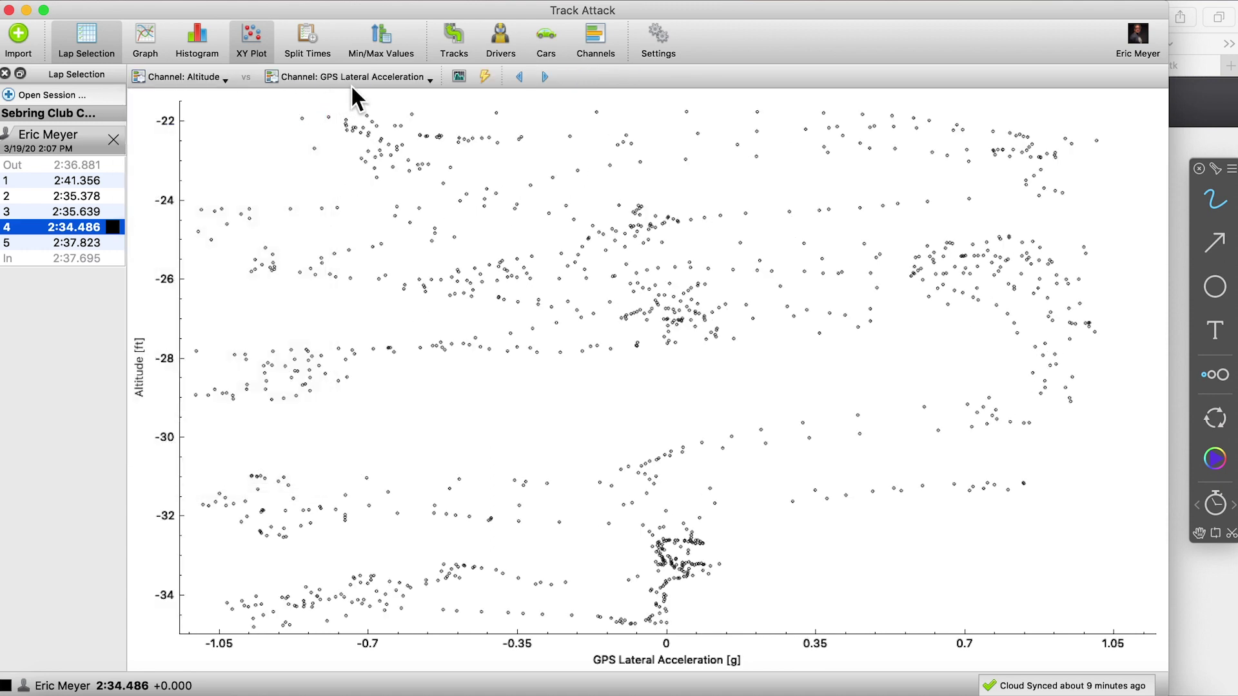
{"action": "left_click", "coordinate": [369, 78]}
{"action": "left_click", "coordinate": [329, 328]}
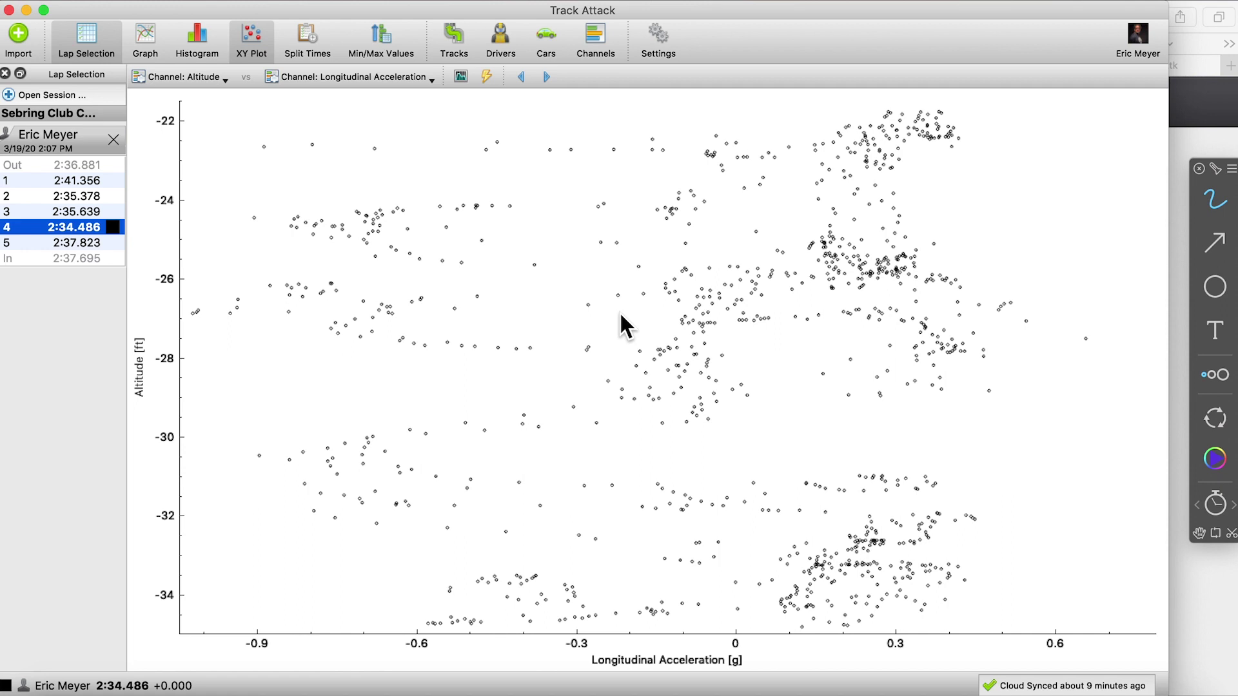
Set the XY plot channels to GPS Longitudinal Acceleration against GPS Lateral Acceleration.
{"action": "left_click", "coordinate": [220, 76]}
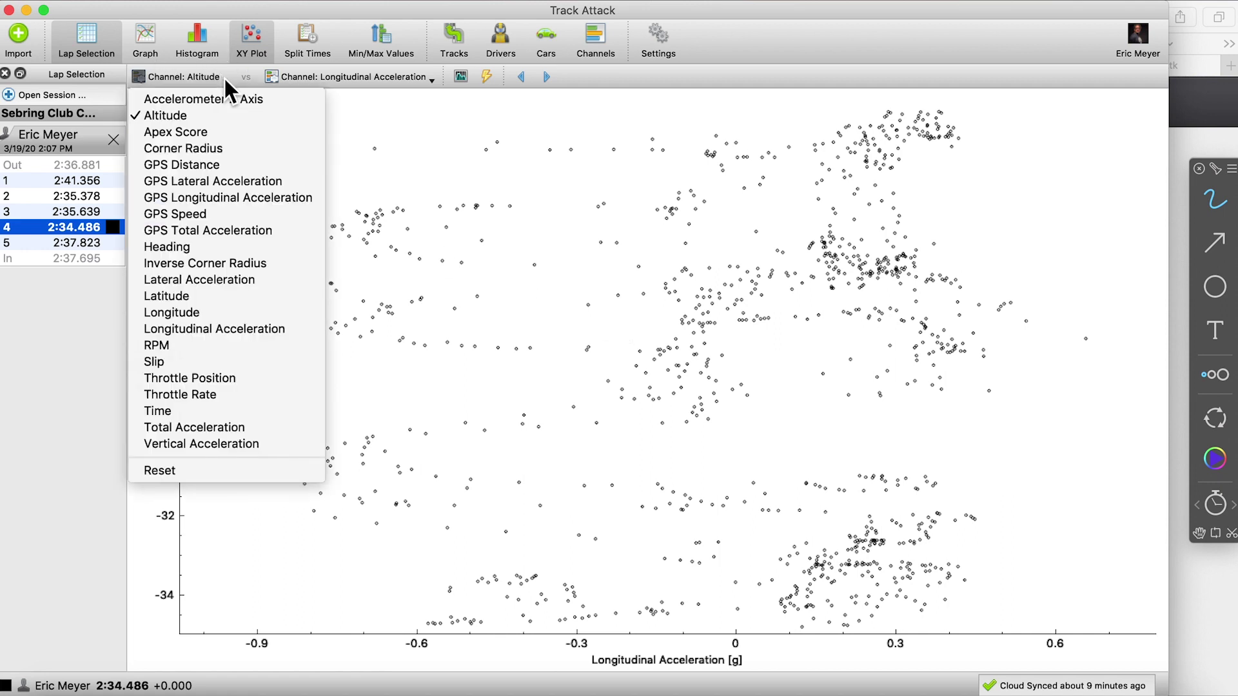
{"action": "left_click", "coordinate": [214, 196]}
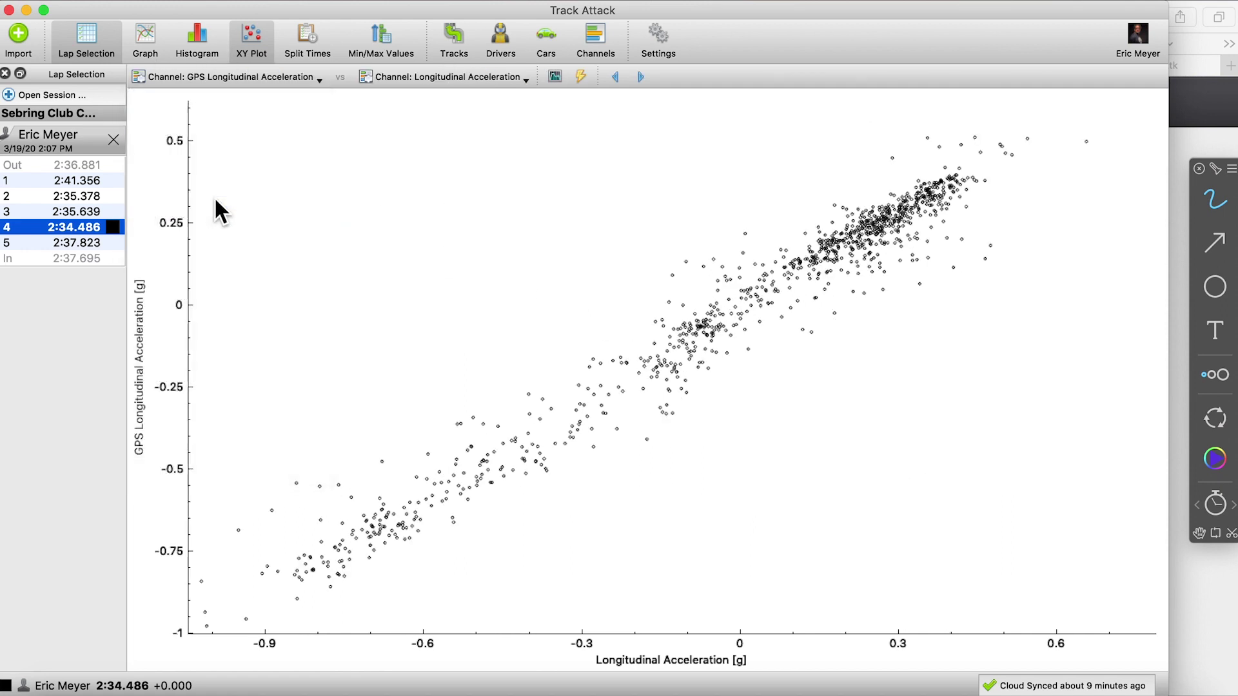
{"action": "left_click", "coordinate": [500, 78]}
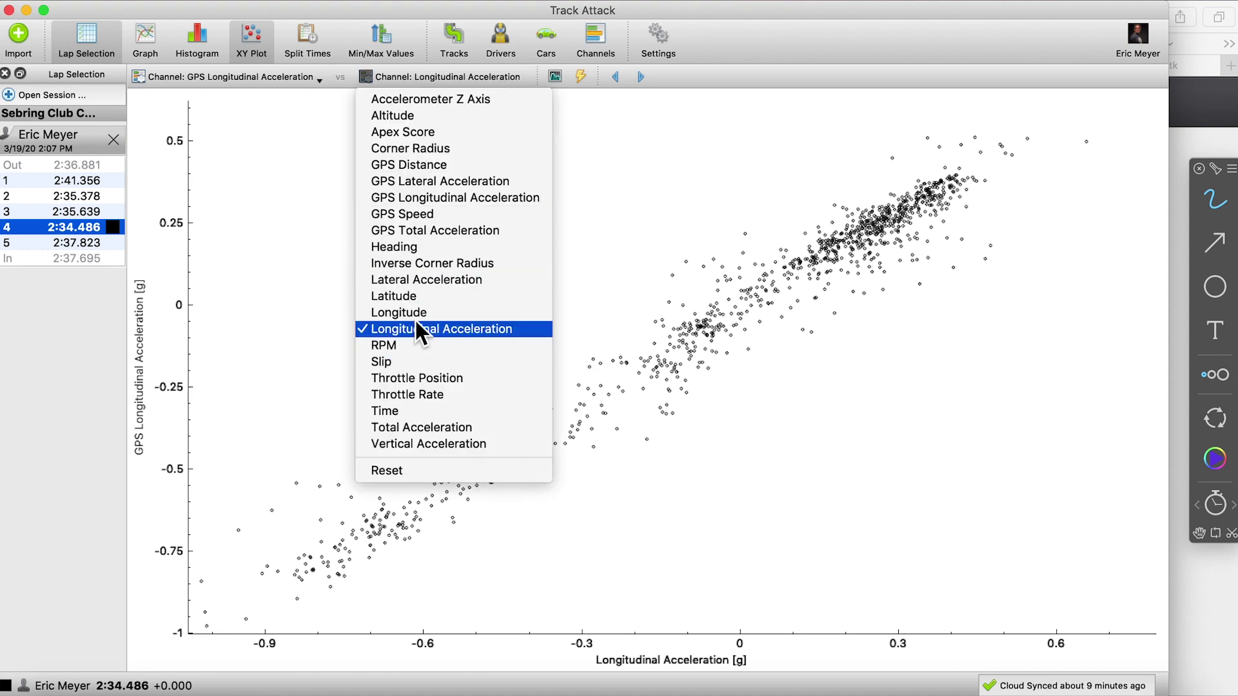
{"action": "left_click", "coordinate": [440, 183]}
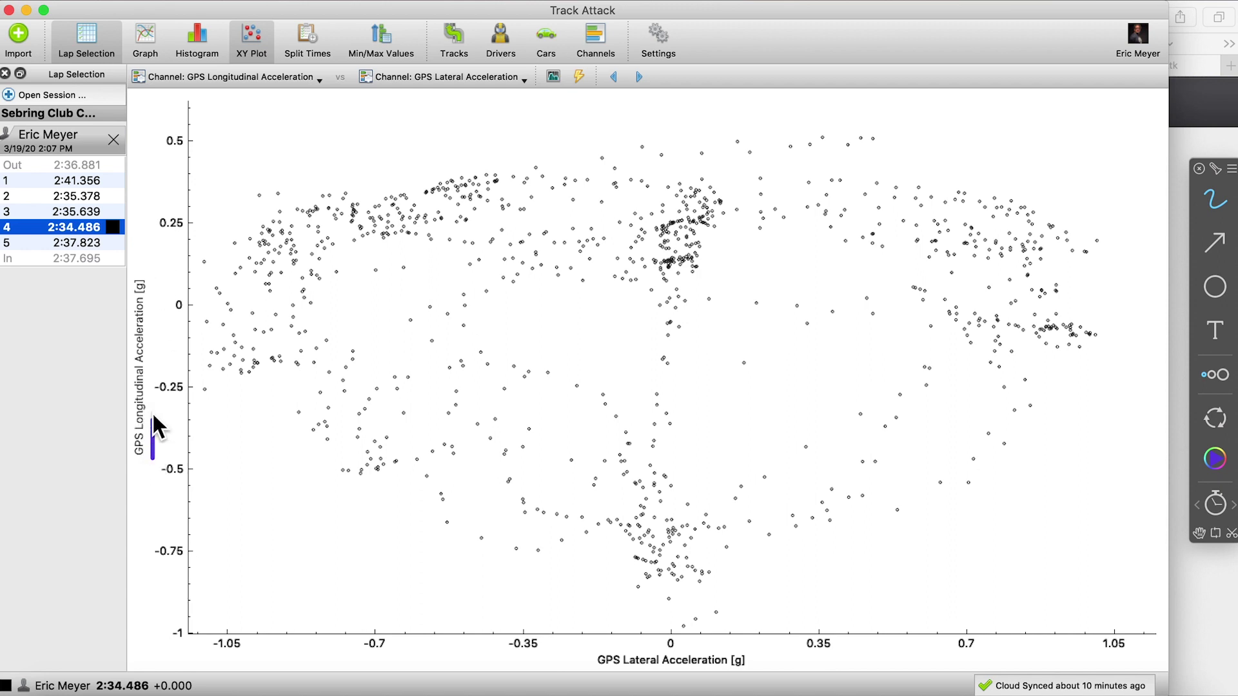
Mark both plot axes with strokes and draw freehand arrows for rightward and leftward lateral acceleration.
{"action": "left_click_drag", "start_coordinate": [153, 416], "coordinate": [153, 365]}
{"action": "left_click_drag", "start_coordinate": [613, 643], "coordinate": [681, 644]}
{"action": "mouse_move", "coordinate": [678, 563]}
{"action": "left_mouse_down"}
{"action": "mouse_move", "coordinate": [867, 553]}
{"action": "mouse_move", "coordinate": [833, 566]}
{"action": "left_mouse_up"}
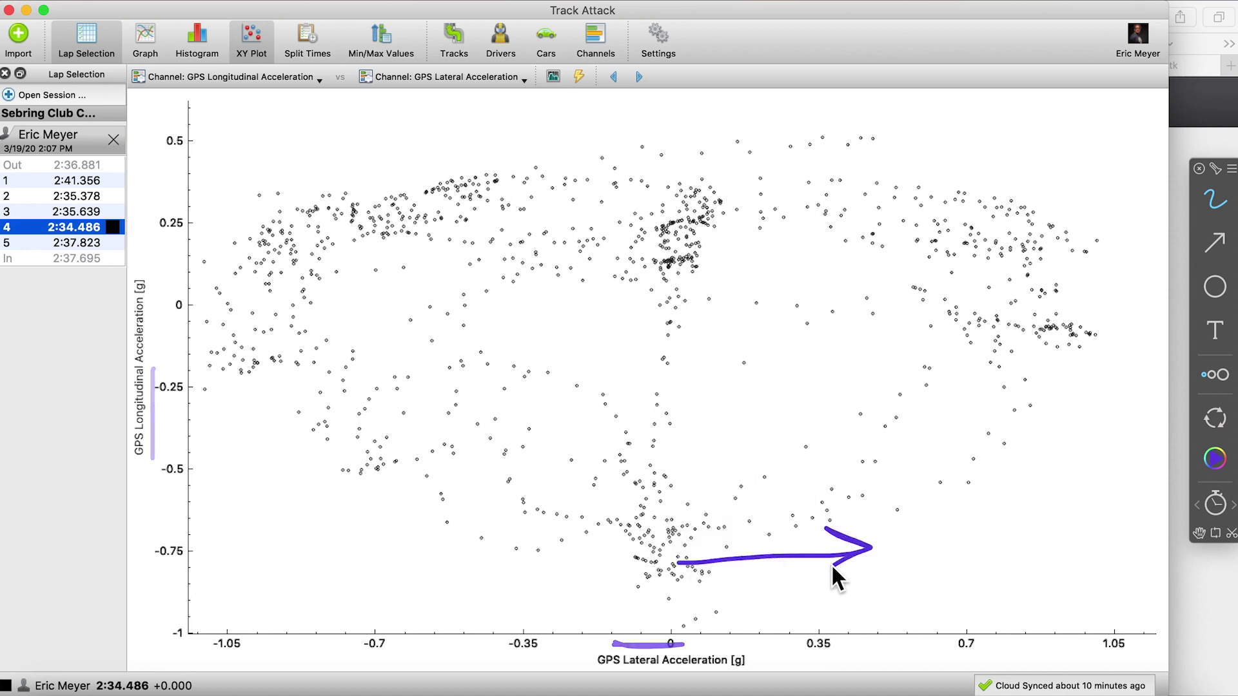
{"action": "mouse_move", "coordinate": [668, 556]}
{"action": "left_mouse_down"}
{"action": "mouse_move", "coordinate": [467, 530]}
{"action": "mouse_move", "coordinate": [465, 574]}
{"action": "left_mouse_up"}
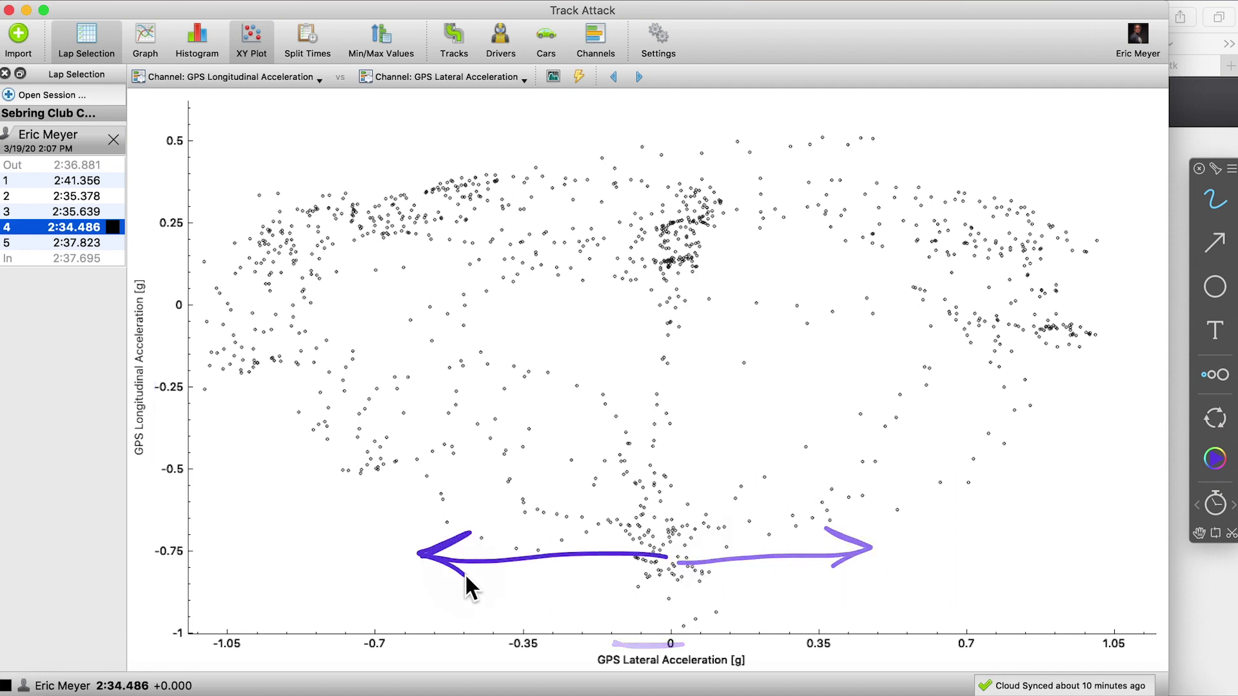
Draw an upward arrow for acceleration and a downward one for braking, and mark the peak braking value and session heading.
{"action": "left_click_drag", "start_coordinate": [675, 296], "coordinate": [678, 107]}
{"action": "left_click_drag", "start_coordinate": [662, 163], "coordinate": [695, 141]}
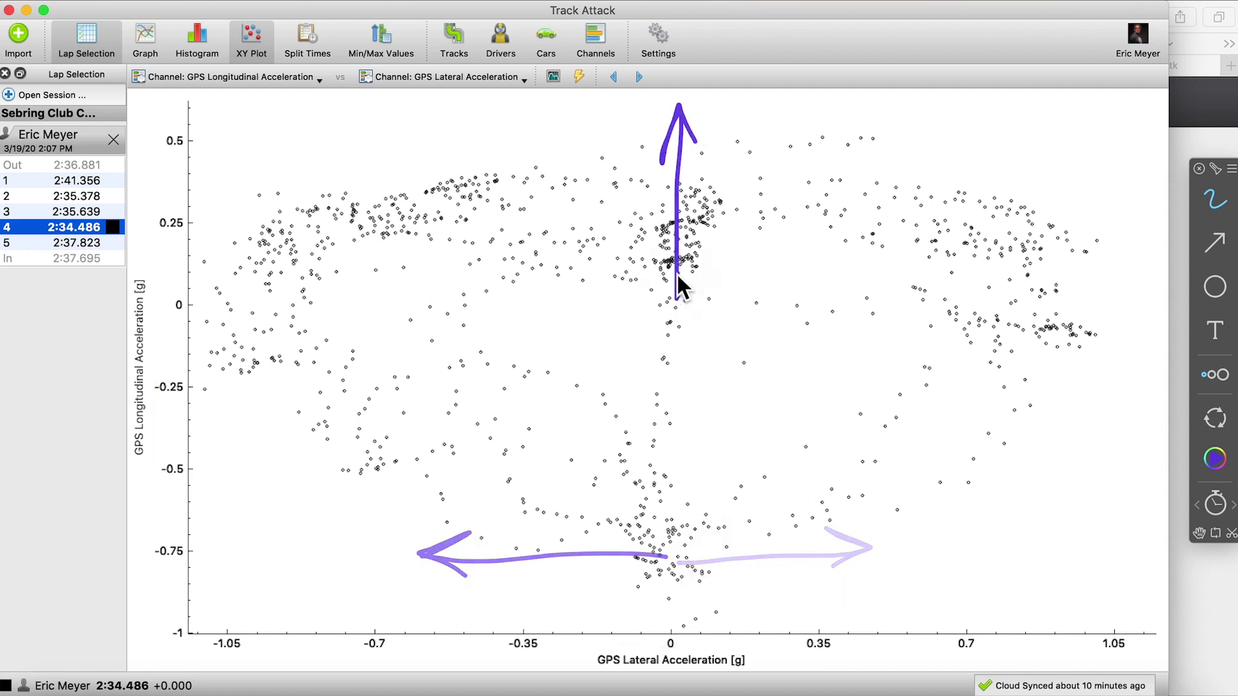
{"action": "left_click_drag", "start_coordinate": [667, 328], "coordinate": [667, 602]}
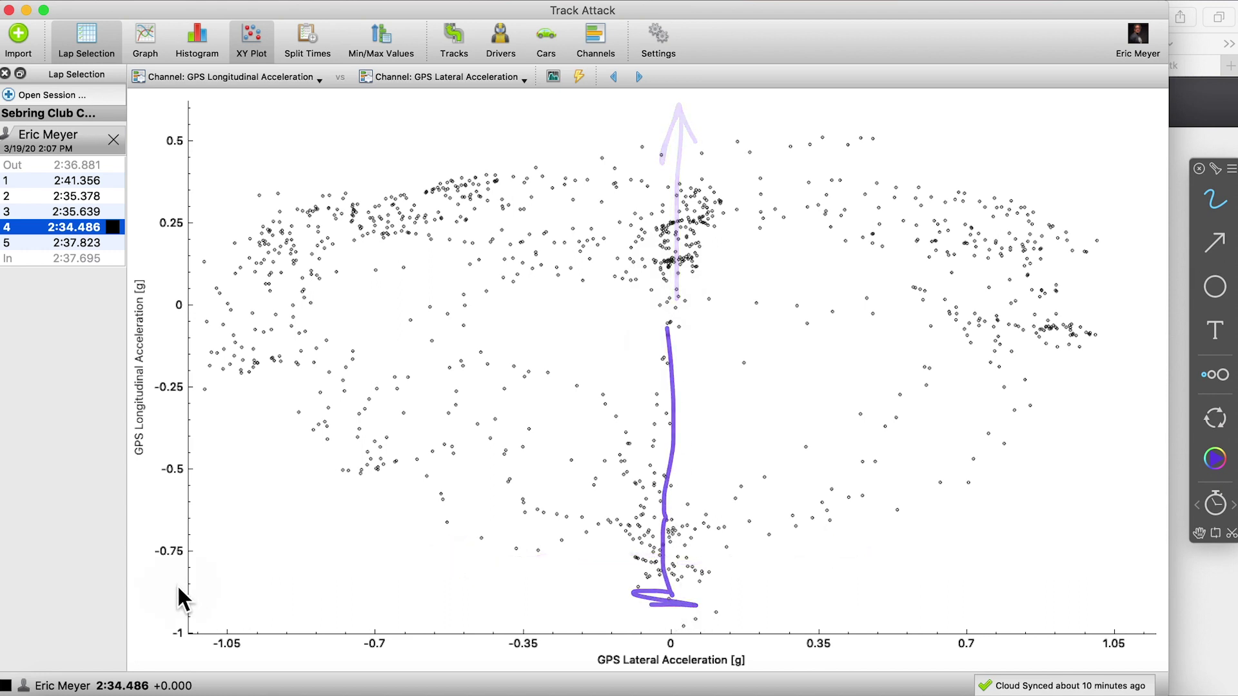
{"action": "left_click_drag", "start_coordinate": [157, 598], "coordinate": [195, 597]}
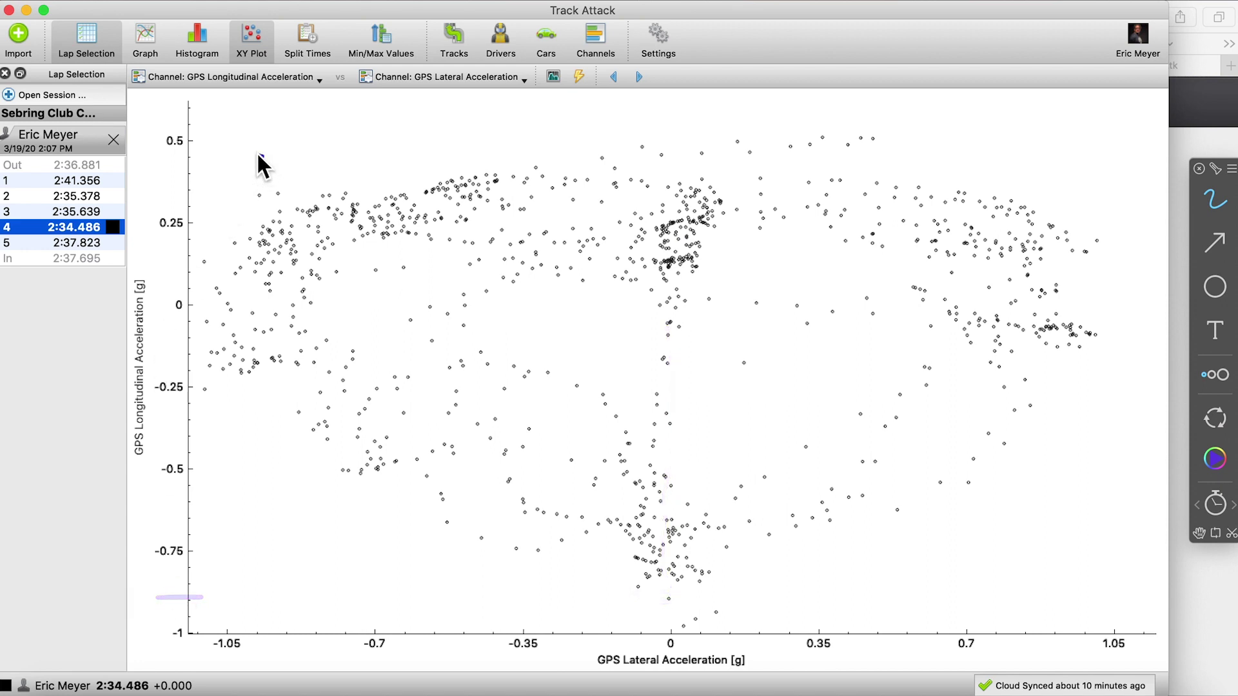
{"action": "mouse_move", "coordinate": [262, 155]}
{"action": "left_mouse_down"}
{"action": "mouse_move", "coordinate": [100, 116]}
{"action": "mouse_move", "coordinate": [117, 143]}
{"action": "left_mouse_up"}
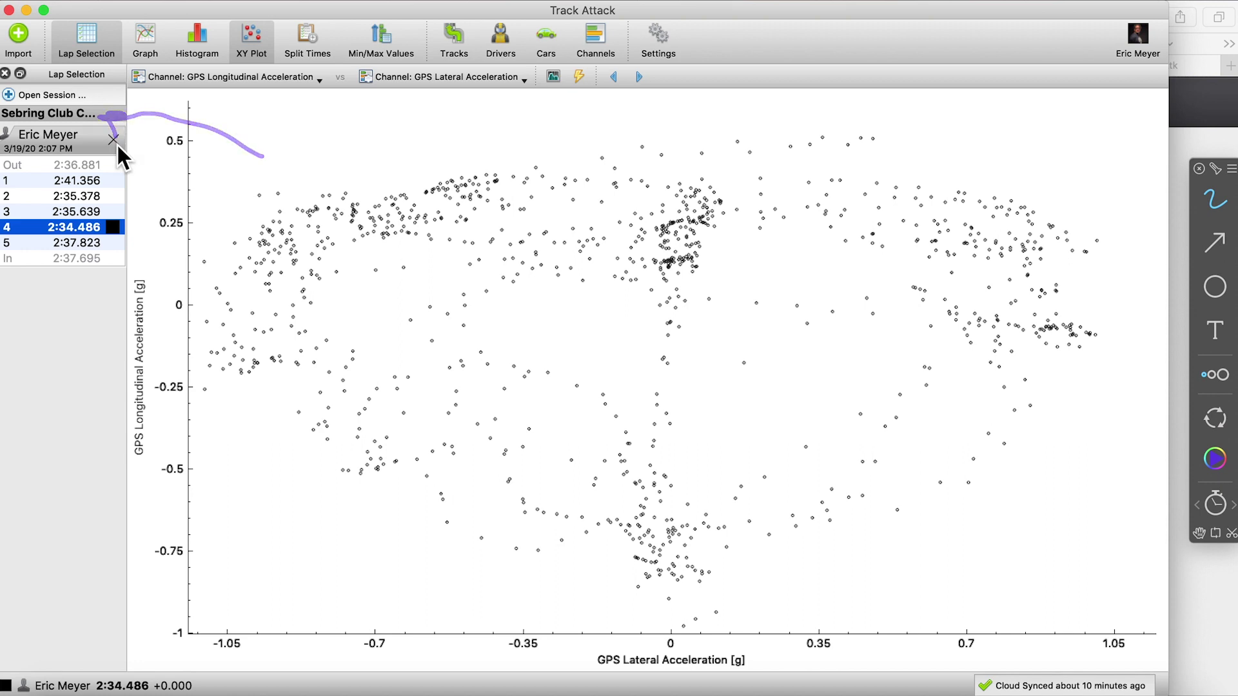
Check the lap and sector split times and return to the graph view.
{"action": "left_click", "coordinate": [308, 36]}
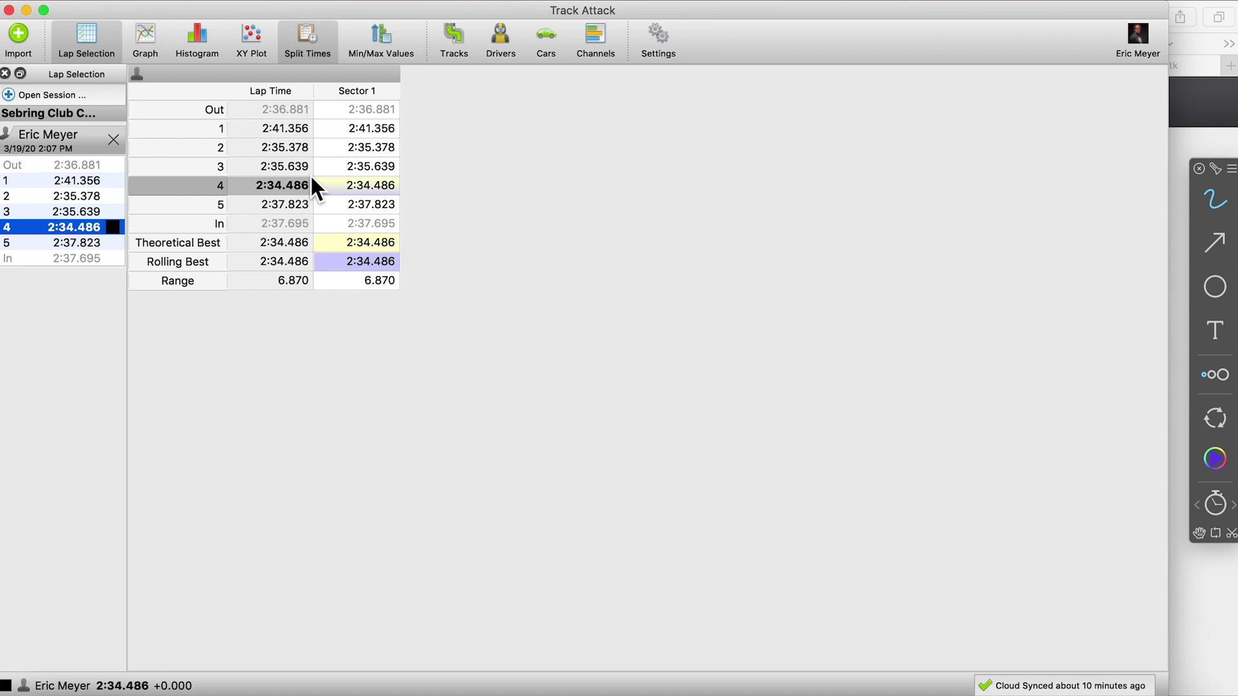
{"action": "left_click", "coordinate": [144, 33]}
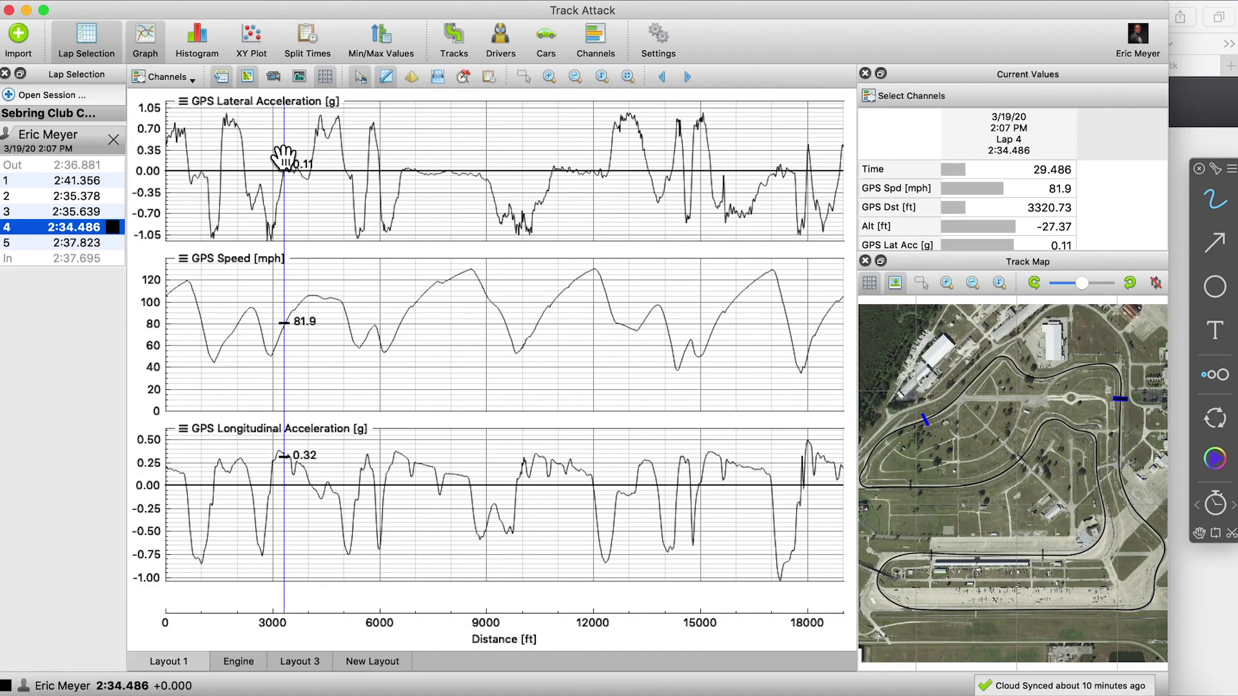
Mark the peaks of the GPS Lateral Acceleration trace and the early part of the GPS Speed trace with freehand strokes.
{"action": "left_click_drag", "start_coordinate": [254, 122], "coordinate": [442, 128]}
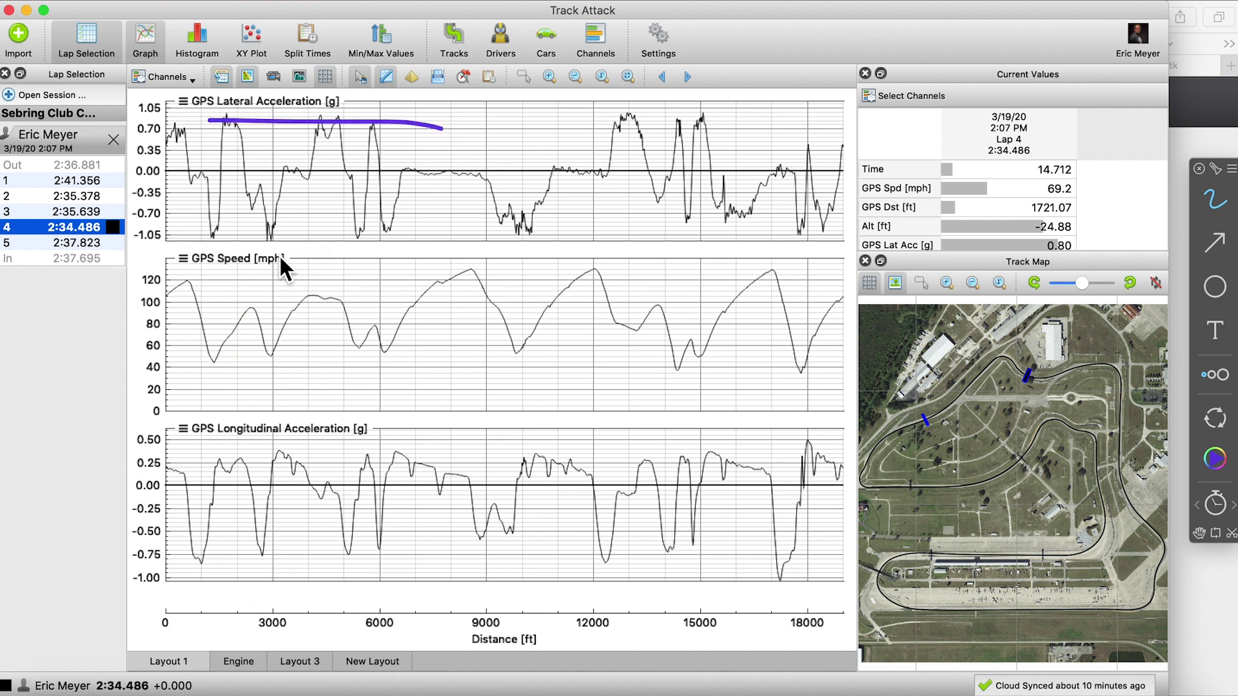
{"action": "left_click_drag", "start_coordinate": [176, 294], "coordinate": [213, 263]}
{"action": "left_click_drag", "start_coordinate": [311, 285], "coordinate": [260, 328]}
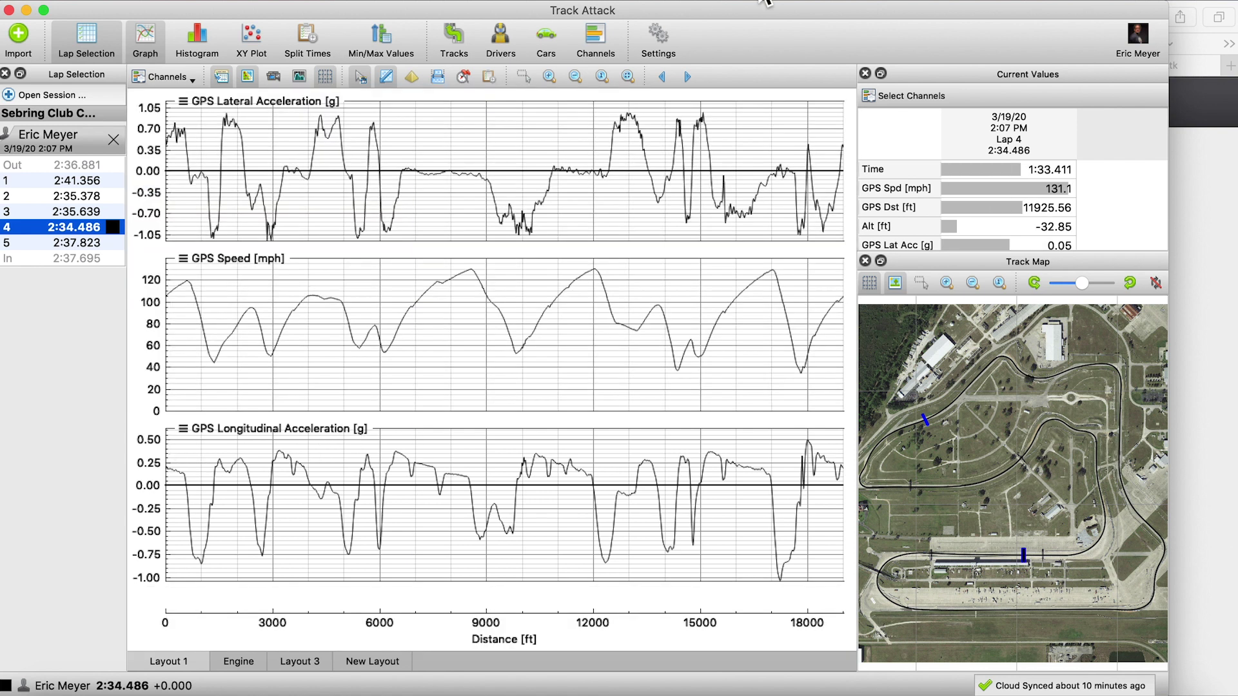
Show ScreenBrush again, underscore the longitudinal and lateral acceleration peaks and circle the first part of the speed trace.
{"action": "left_click", "coordinate": [800, 4]}
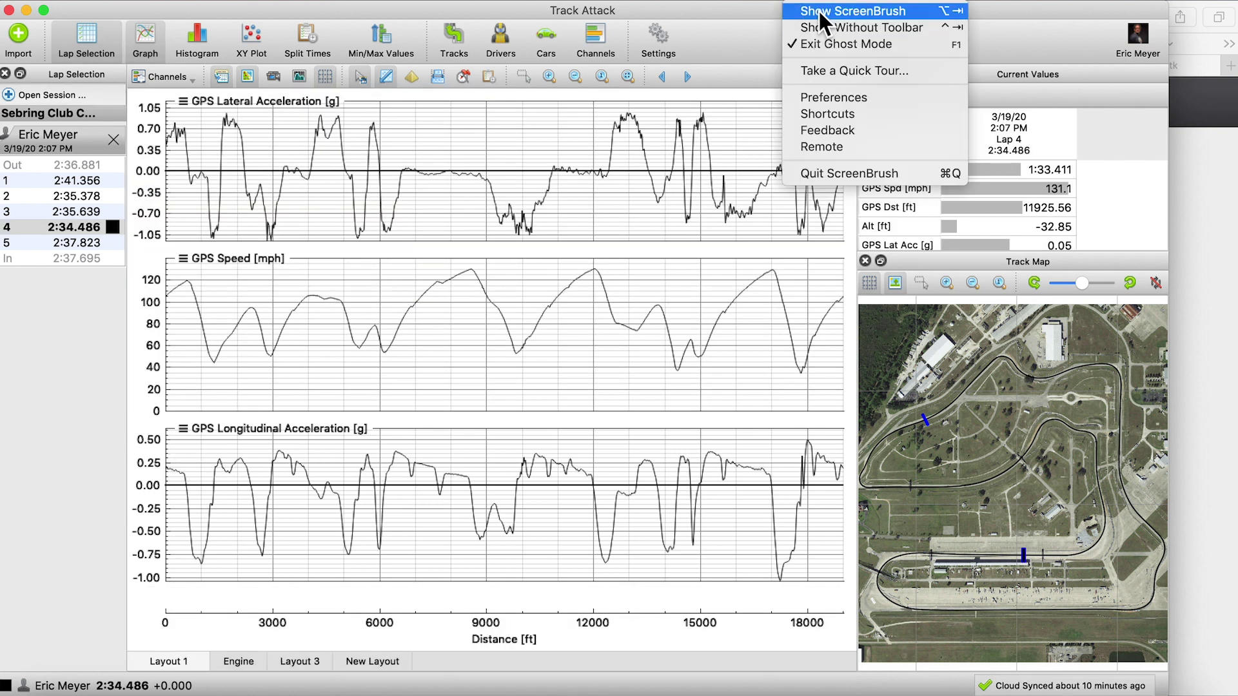
{"action": "left_click", "coordinate": [819, 9]}
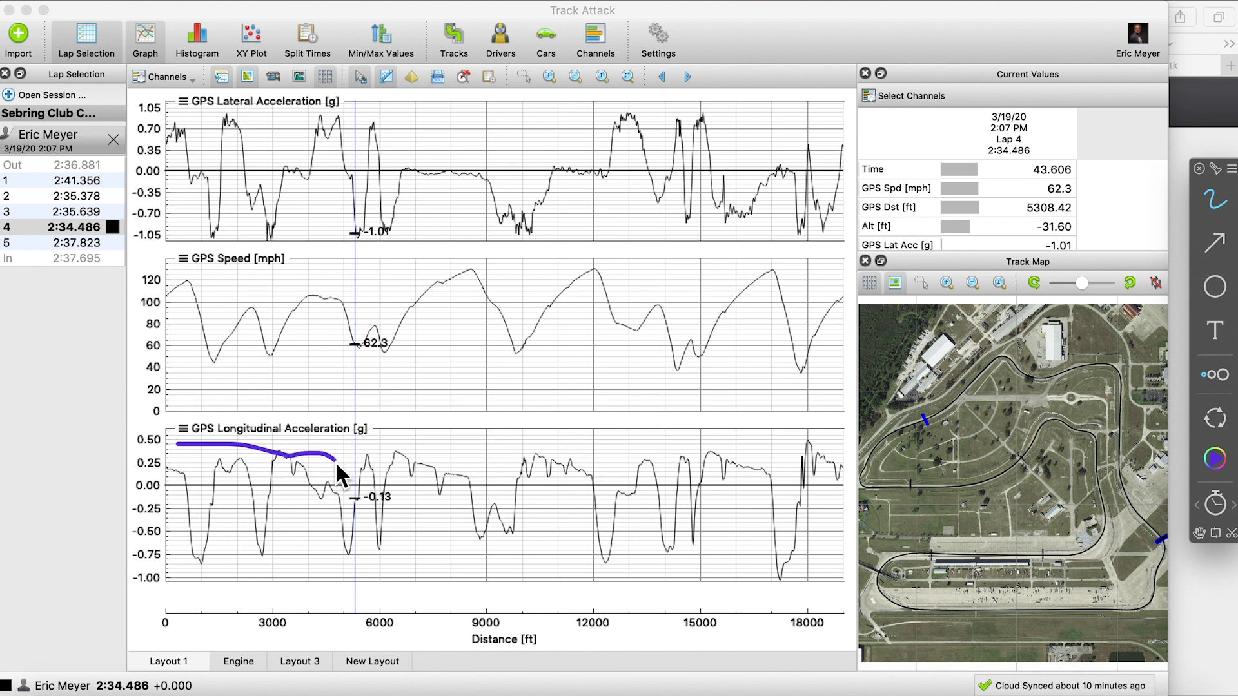
{"action": "mouse_move", "coordinate": [385, 464]}
{"action": "left_mouse_down"}
{"action": "mouse_move", "coordinate": [373, 241]}
{"action": "mouse_move", "coordinate": [105, 326]}
{"action": "mouse_move", "coordinate": [150, 387]}
{"action": "mouse_move", "coordinate": [284, 492]}
{"action": "mouse_move", "coordinate": [382, 444]}
{"action": "left_mouse_up"}
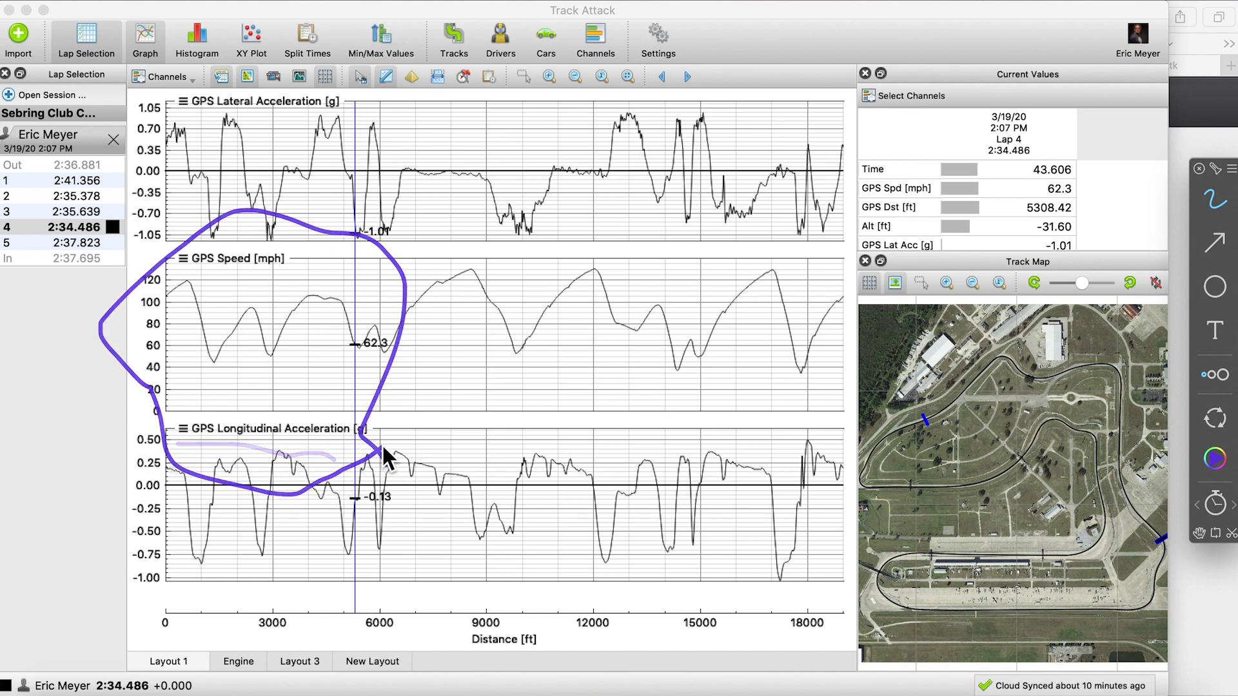
{"action": "left_click_drag", "start_coordinate": [175, 120], "coordinate": [396, 129]}
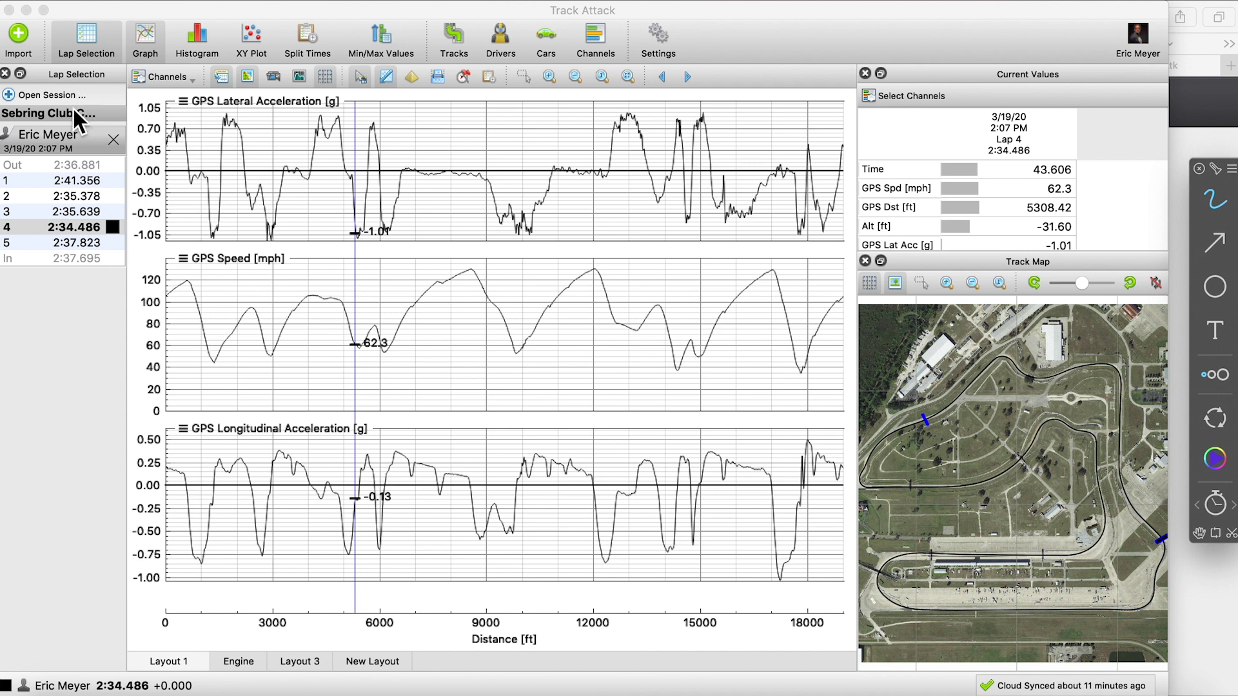
Close the Sebring session and clear all filters in the session browser.
{"action": "left_click", "coordinate": [111, 138]}
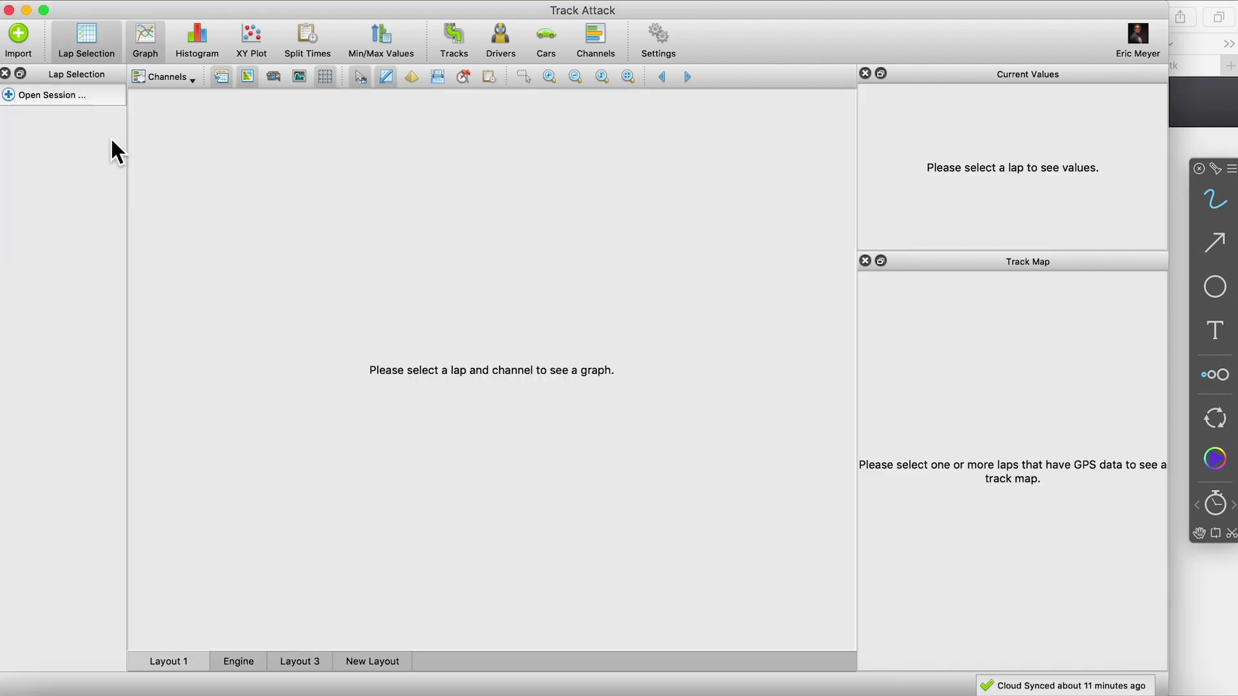
{"action": "left_click", "coordinate": [15, 95]}
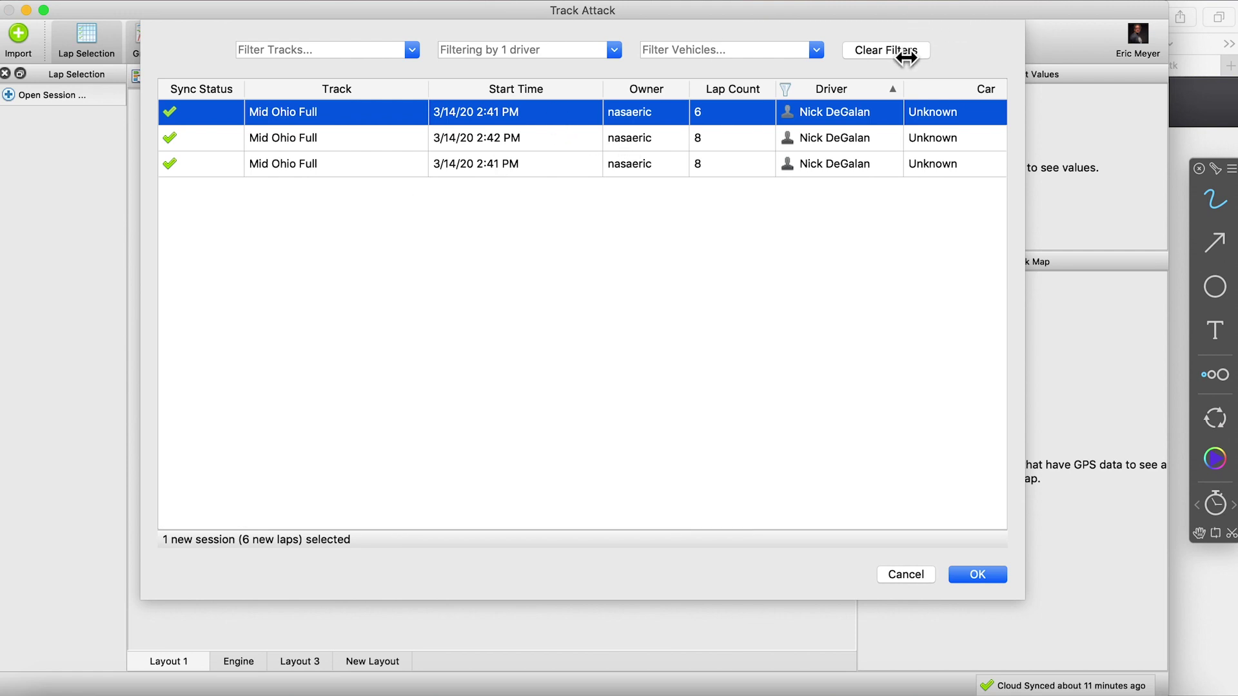
{"action": "left_click", "coordinate": [890, 48]}
Open the NCM East Circuit session of 10/27/18 11:00 AM for the #116 SpecE46.
{"action": "scroll", "coordinate": [559, 355], "scroll_direction": "down", "scroll_amount": 15}
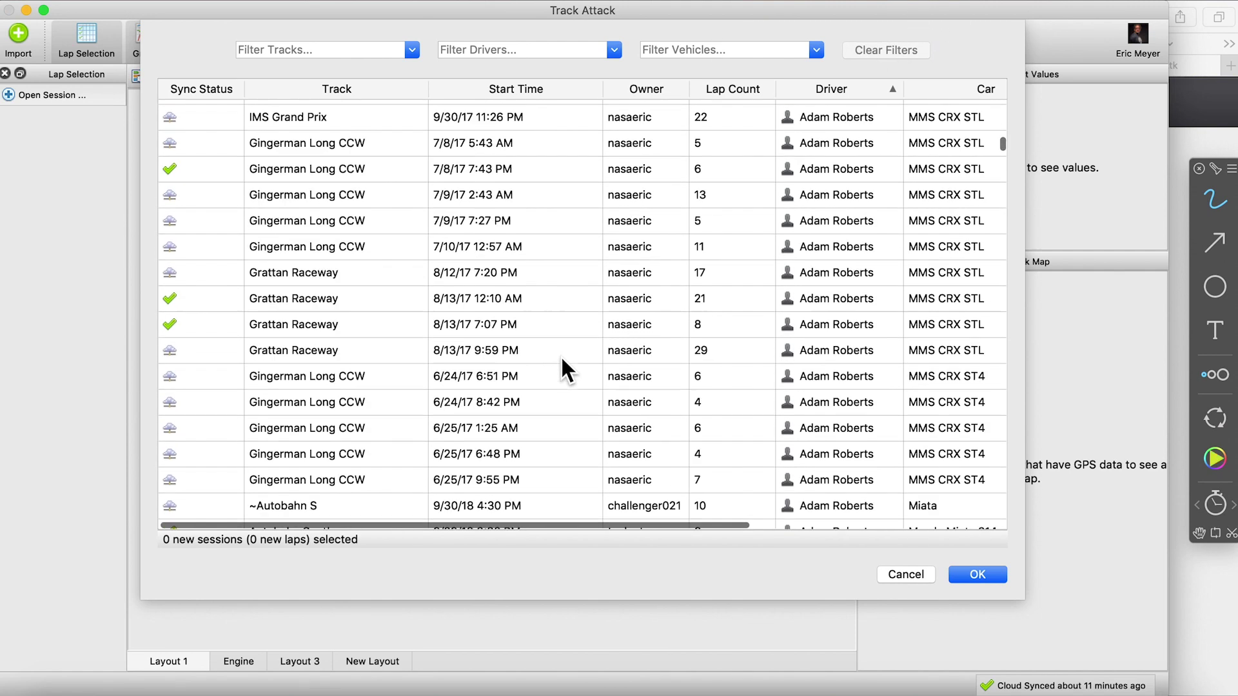
{"action": "scroll", "coordinate": [822, 424], "scroll_direction": "down", "scroll_amount": 3}
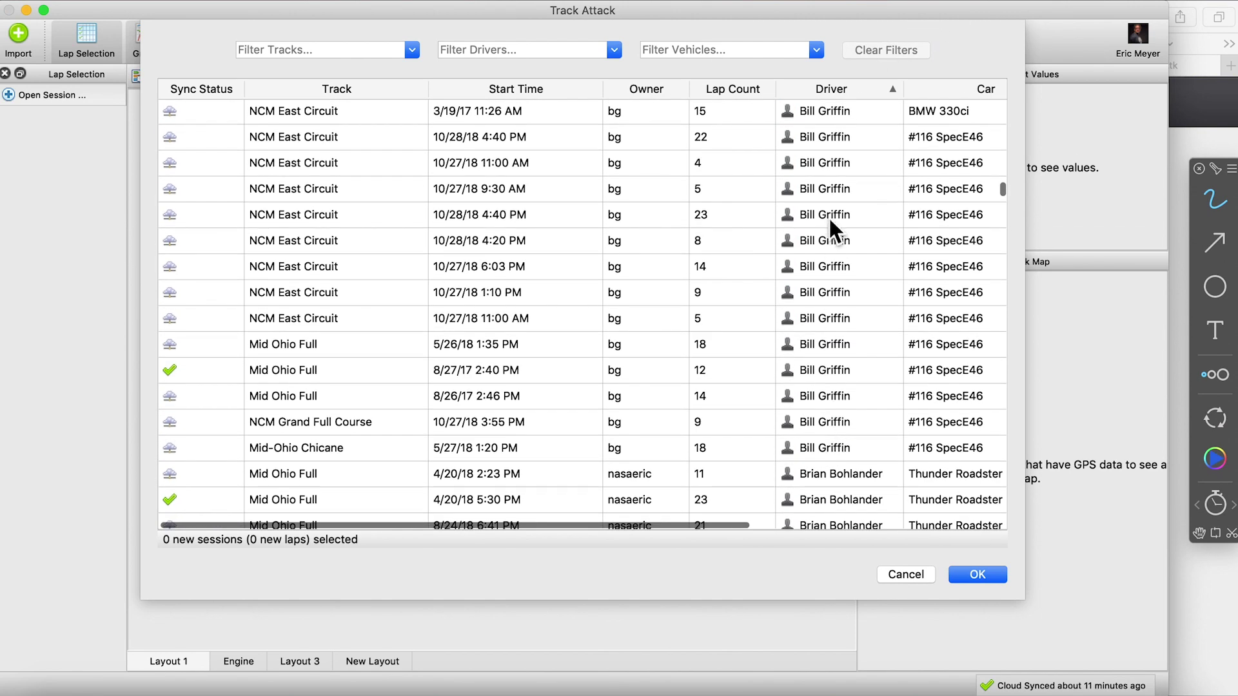
{"action": "left_click", "coordinate": [515, 318]}
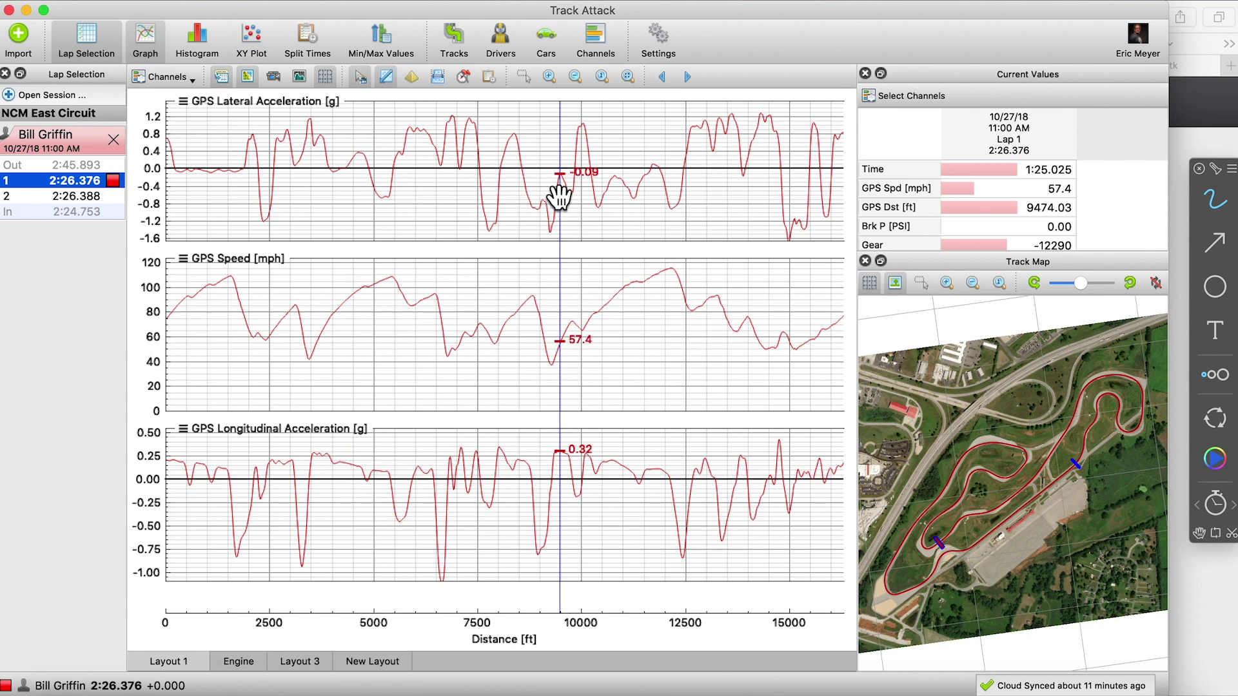
Try to add the RPM channel to the graph and reselect lap 1 of the NCM East Circuit session.
{"action": "mouse_move", "coordinate": [245, 145]}
{"action": "left_mouse_down"}
{"action": "mouse_move", "coordinate": [262, 138]}
{"action": "mouse_move", "coordinate": [231, 207]}
{"action": "mouse_move", "coordinate": [221, 295]}
{"action": "mouse_move", "coordinate": [238, 442]}
{"action": "mouse_move", "coordinate": [180, 116]}
{"action": "mouse_move", "coordinate": [147, 84]}
{"action": "left_mouse_up"}
{"action": "left_click", "coordinate": [164, 78]}
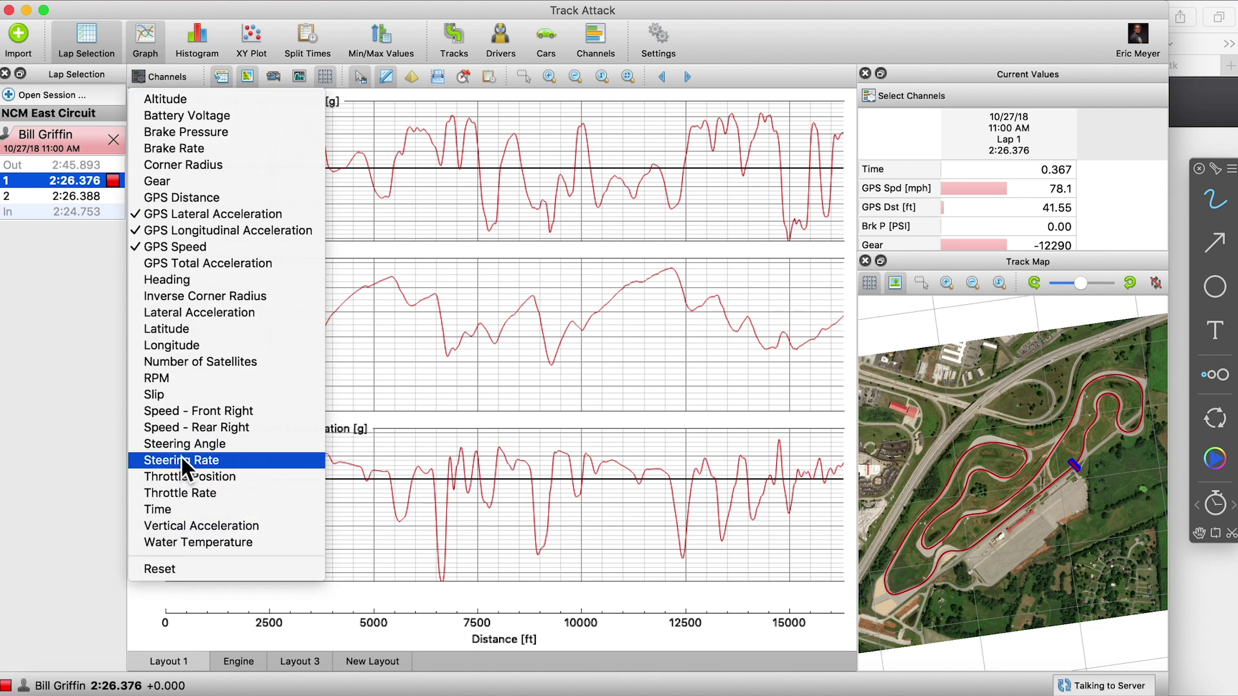
{"action": "left_click", "coordinate": [510, 316]}
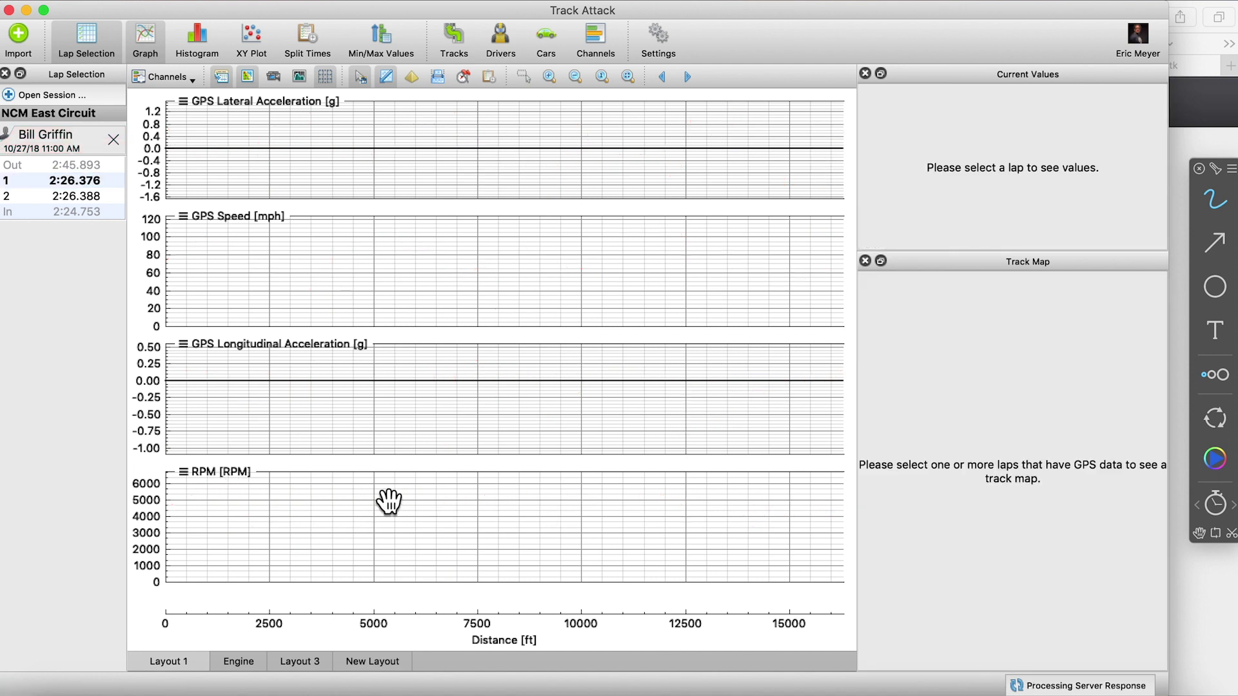
{"action": "left_click", "coordinate": [73, 181]}
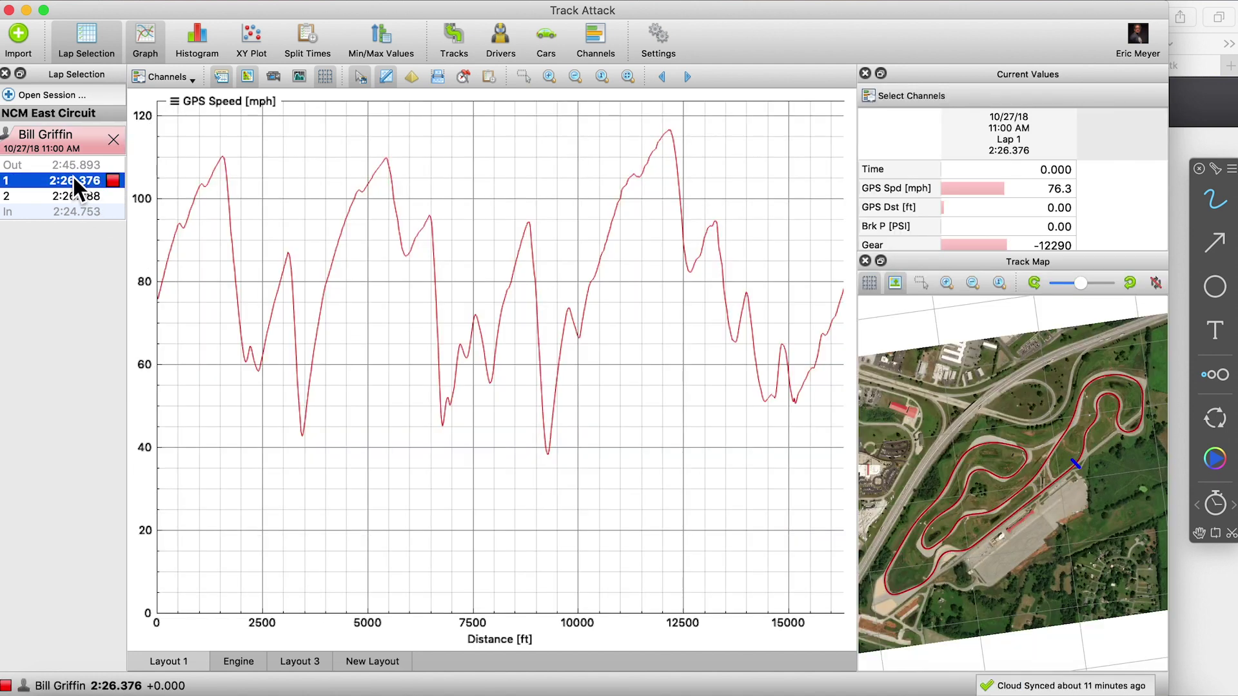
Add the RPM channel to the graph alongside GPS Speed for lap 1.
{"action": "left_click", "coordinate": [161, 76]}
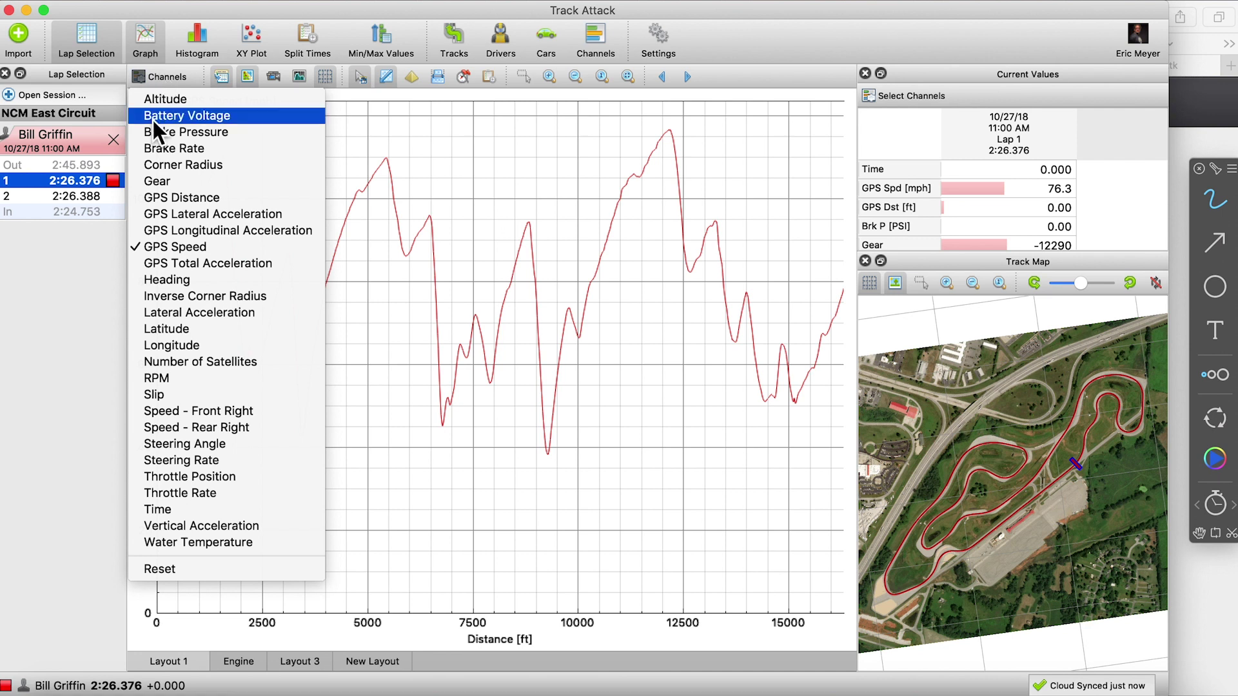
{"action": "left_click", "coordinate": [198, 382]}
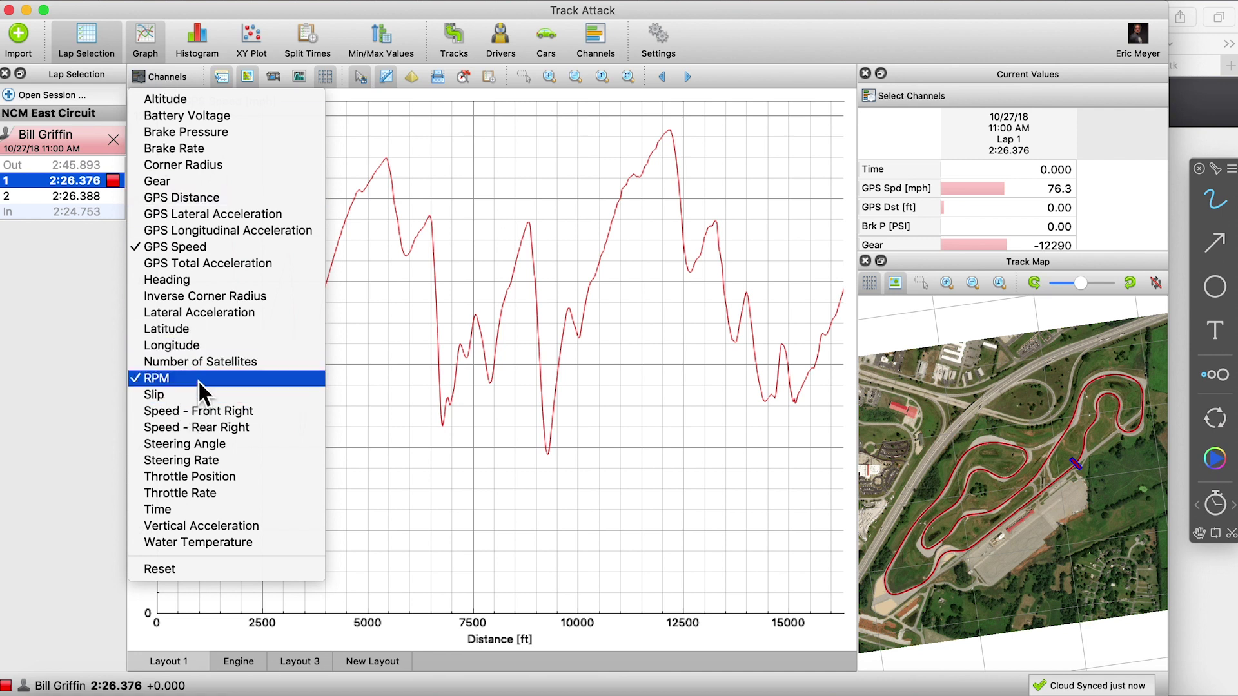
{"action": "left_click", "coordinate": [389, 301]}
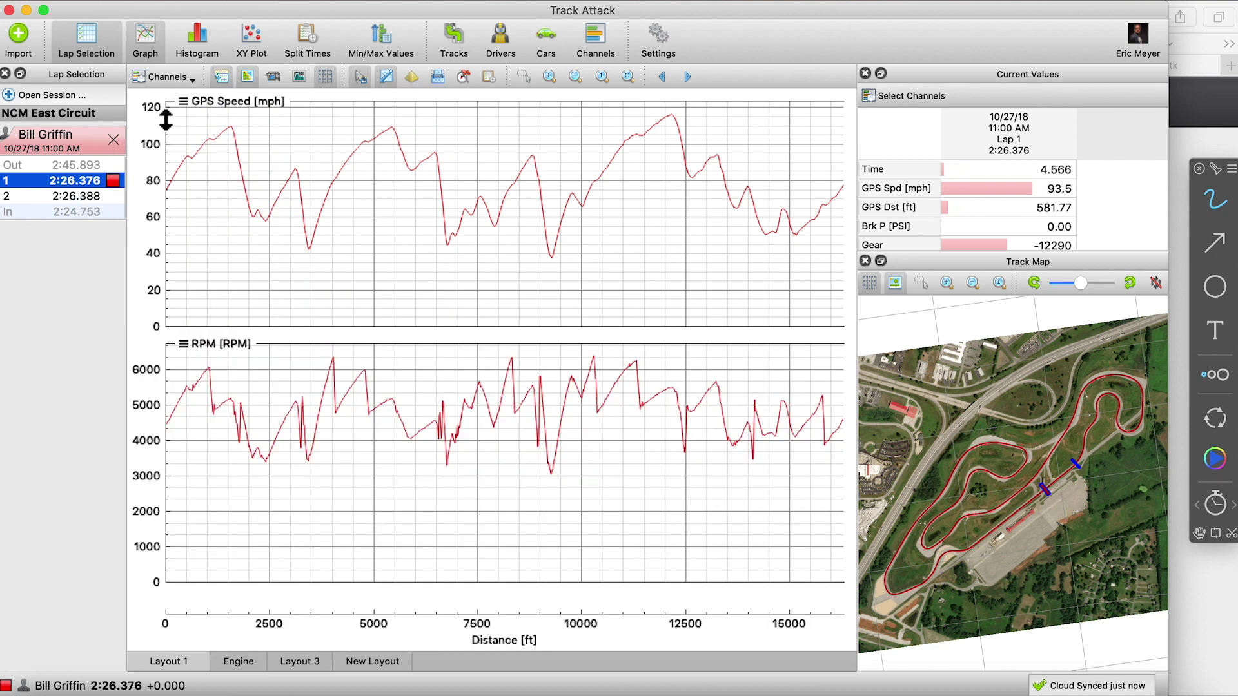
Show the GPS Lateral Acceleration and GPS Longitudinal Acceleration channels in the graph and remove RPM.
{"action": "left_click", "coordinate": [160, 80]}
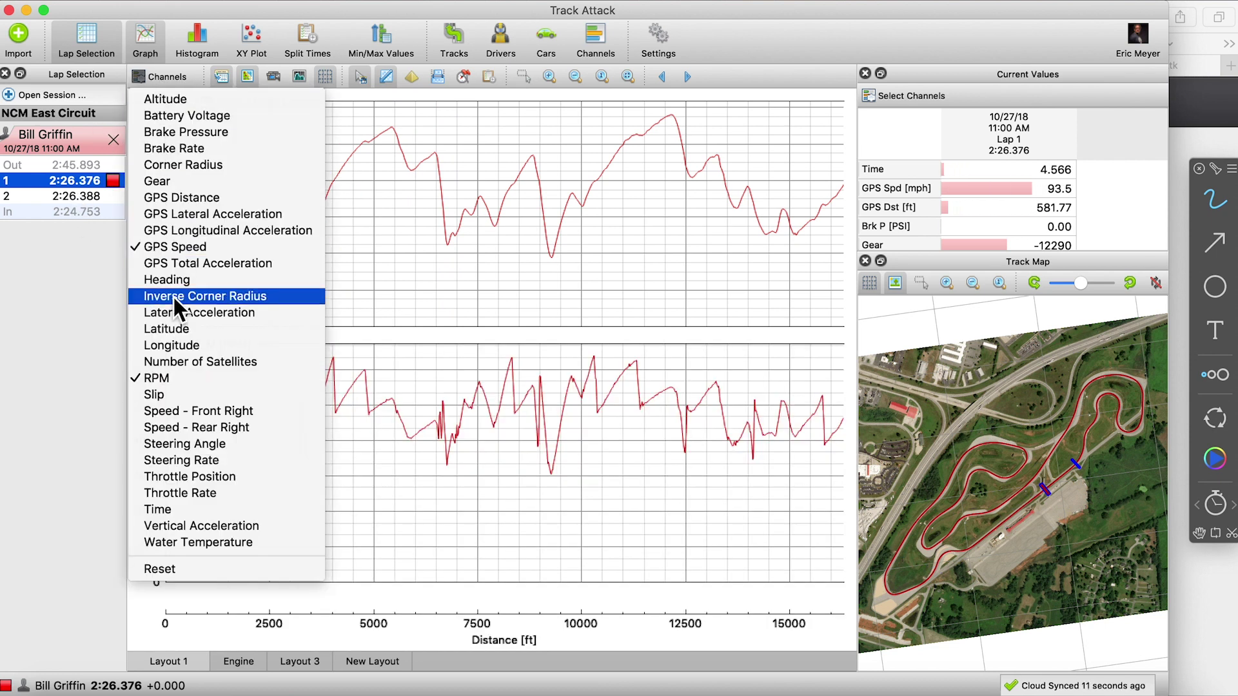
{"action": "left_click", "coordinate": [192, 215]}
{"action": "left_click", "coordinate": [191, 230]}
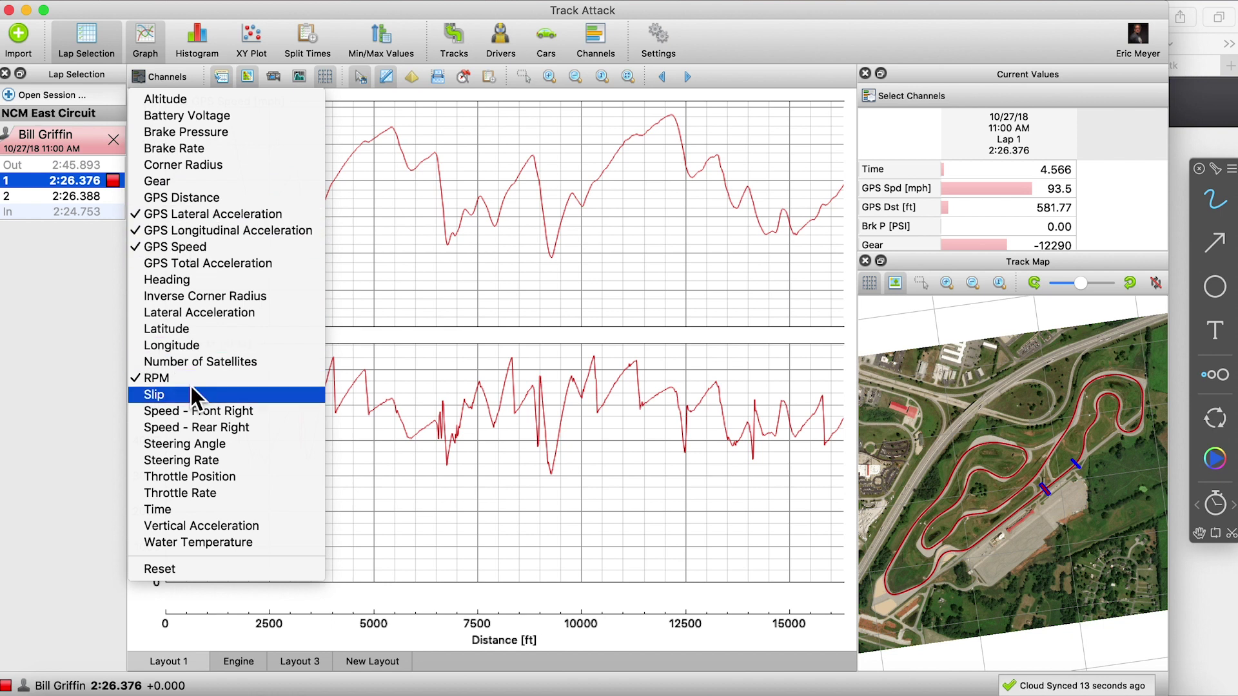
{"action": "left_click", "coordinate": [169, 378]}
{"action": "left_click", "coordinate": [513, 261]}
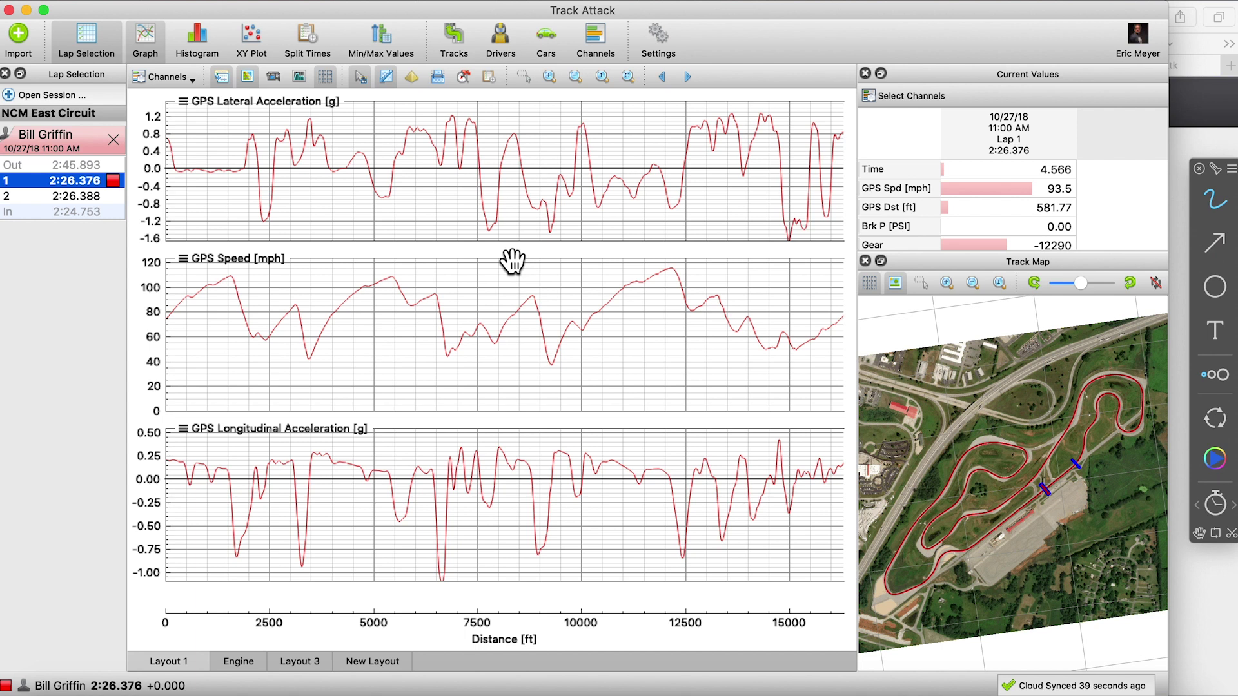
Import the Watkins Glen CSV session from Downloads with its default session info and close the NCM East Circuit session.
{"action": "left_click", "coordinate": [18, 36]}
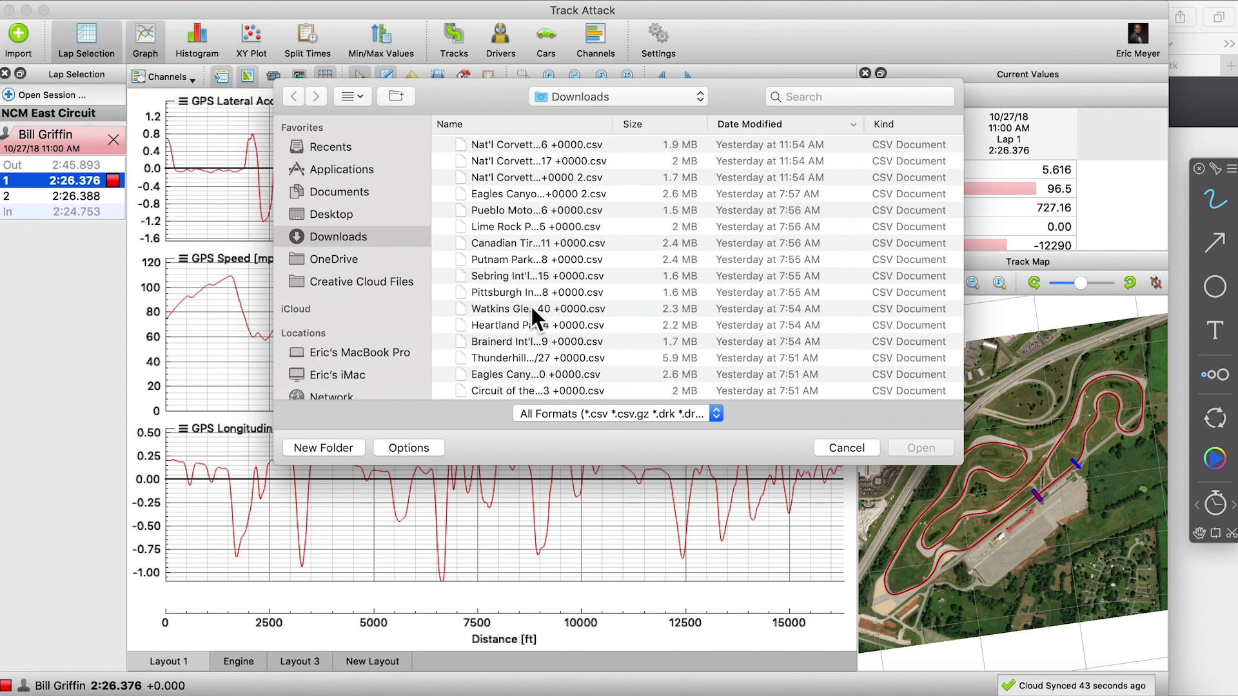
{"action": "left_click", "coordinate": [532, 313]}
{"action": "left_click", "coordinate": [912, 445]}
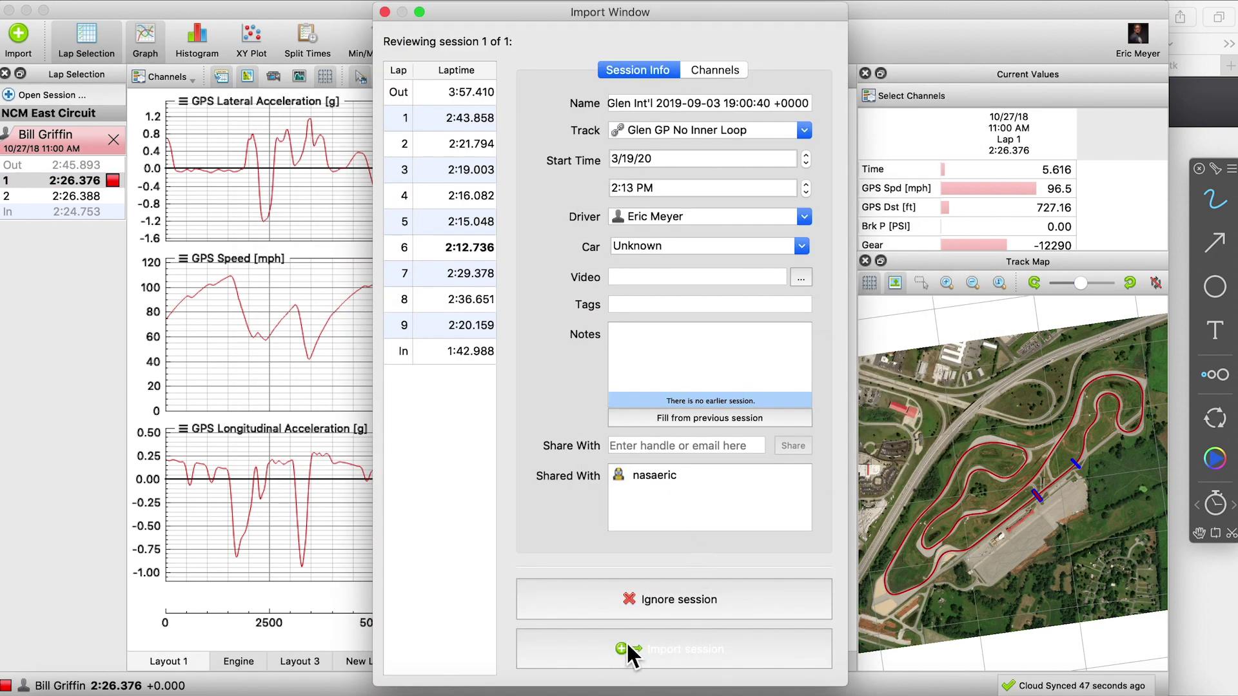
{"action": "left_click", "coordinate": [624, 643]}
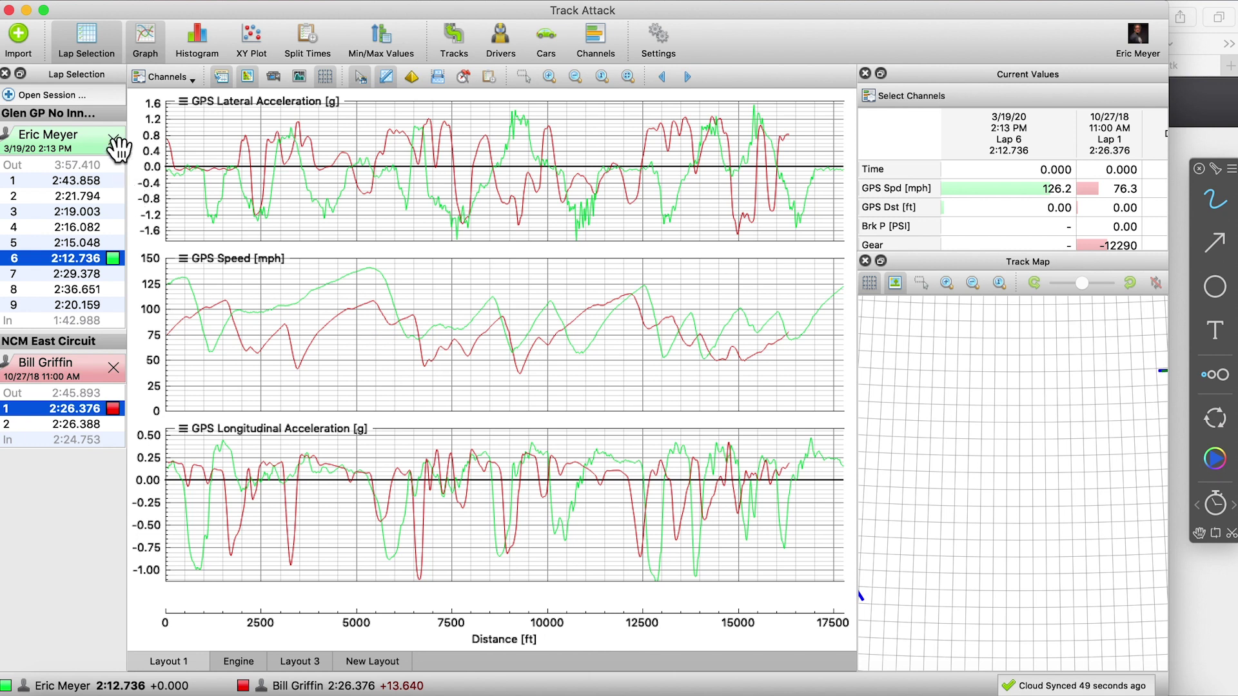
{"action": "left_click", "coordinate": [113, 368]}
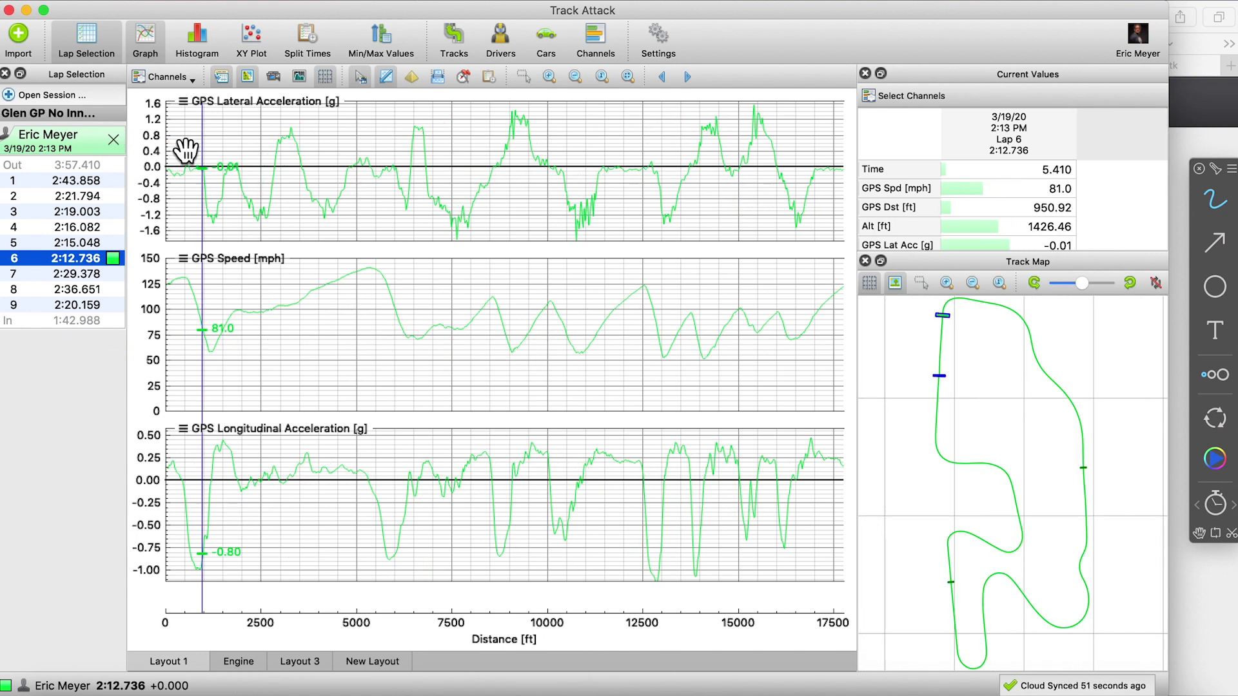
Hide the satellite image in the Glen track map and move the graph cursor to about 11,600 ft on lap 6.
{"action": "left_click_drag", "start_coordinate": [186, 150], "coordinate": [862, 379]}
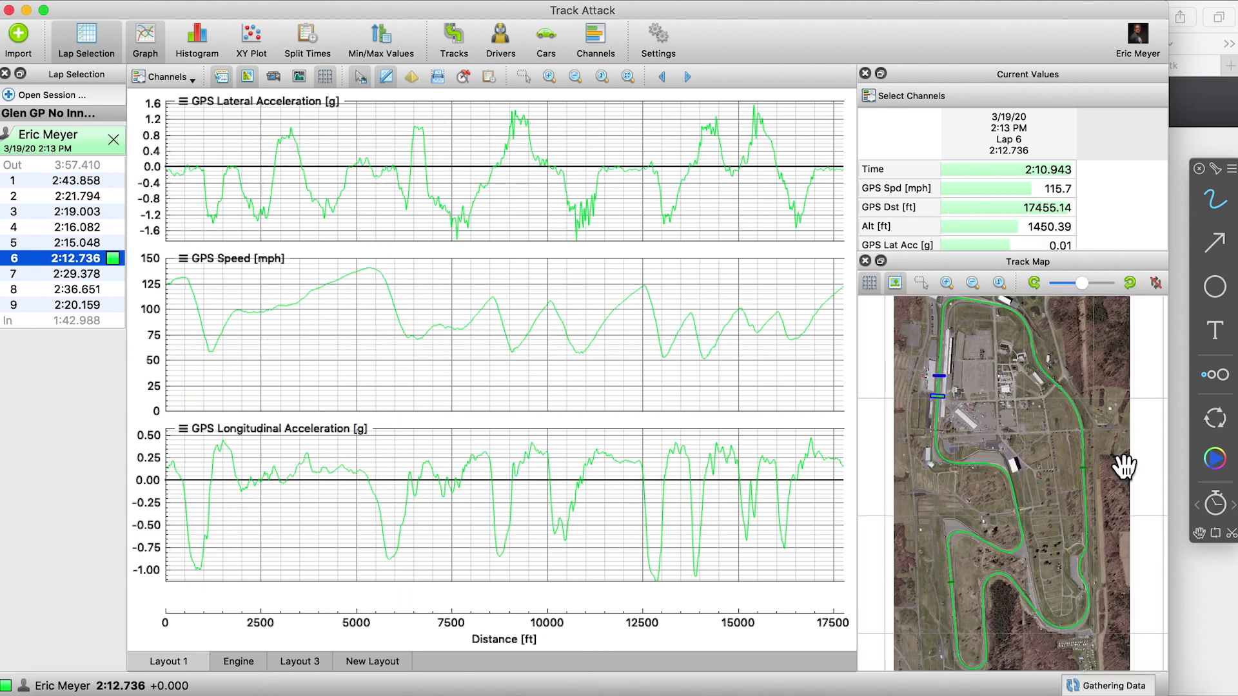
{"action": "left_click", "coordinate": [895, 284]}
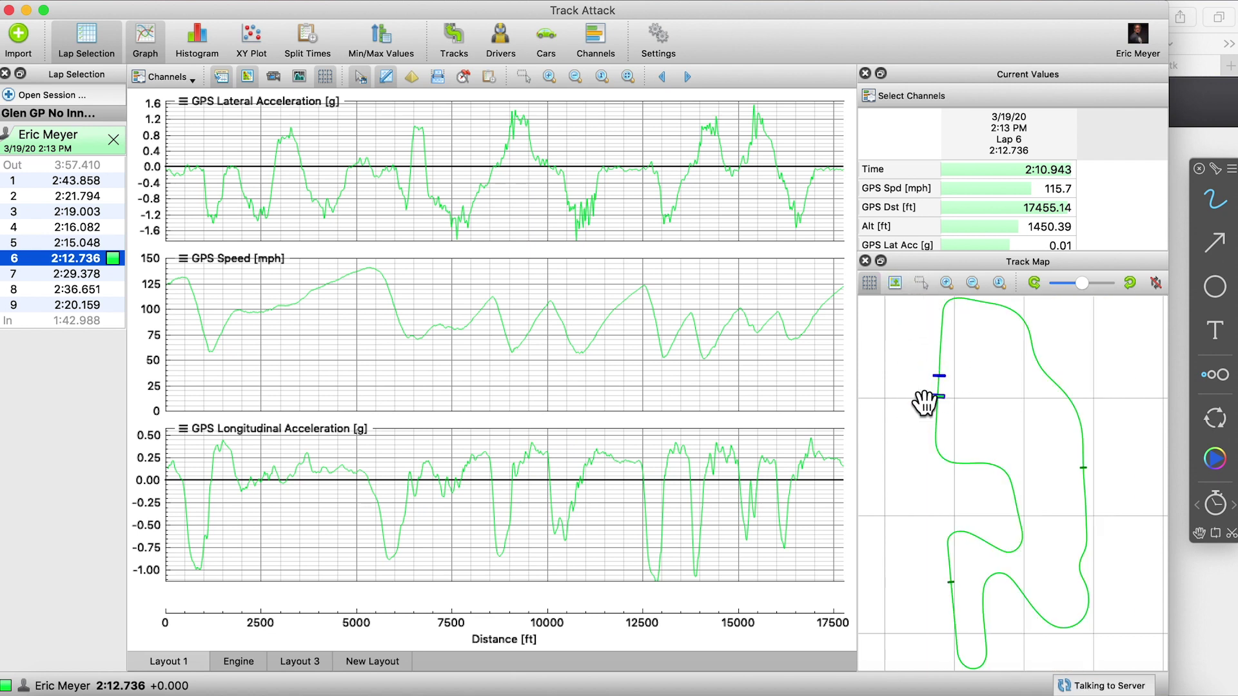
{"action": "left_click", "coordinate": [608, 345]}
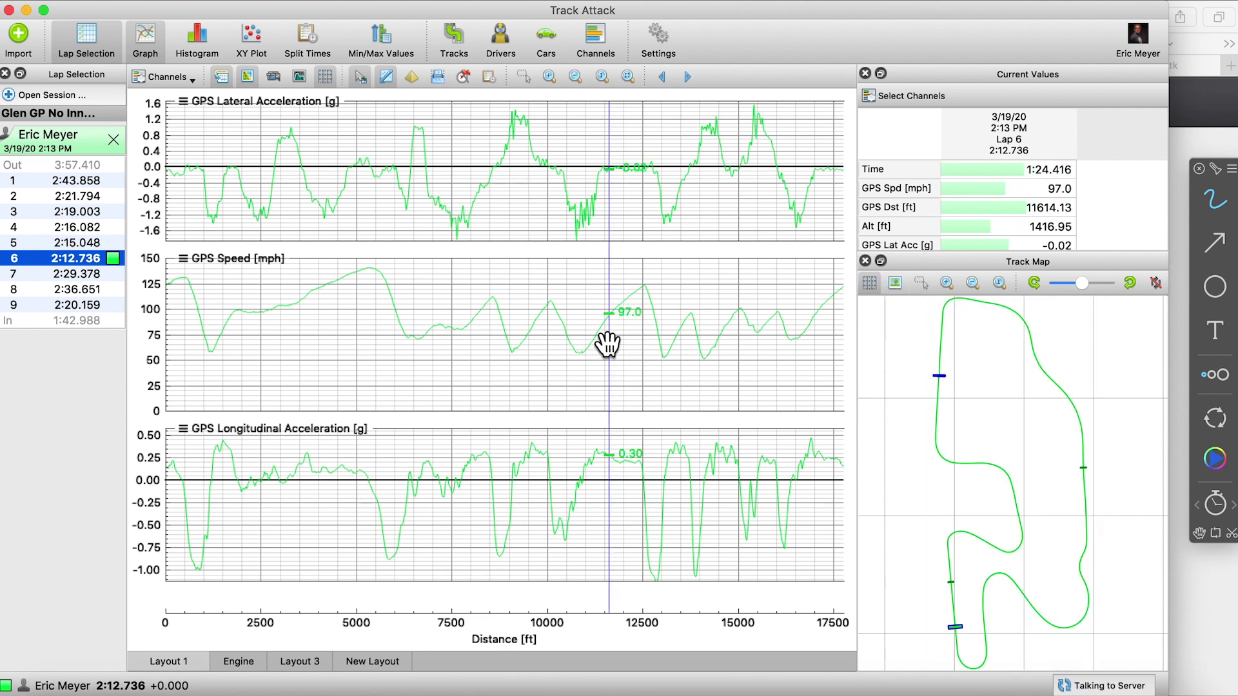